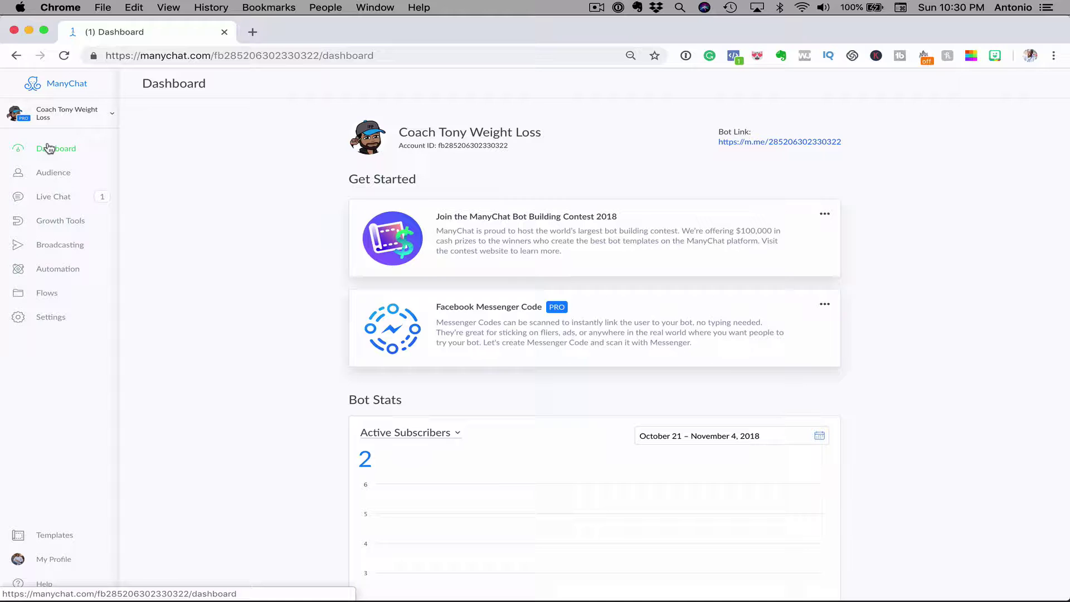
Create a new flow named "Additional Steps Example" and switch it to the Flow Builder view
{"action": "left_click", "coordinate": [48, 292]}
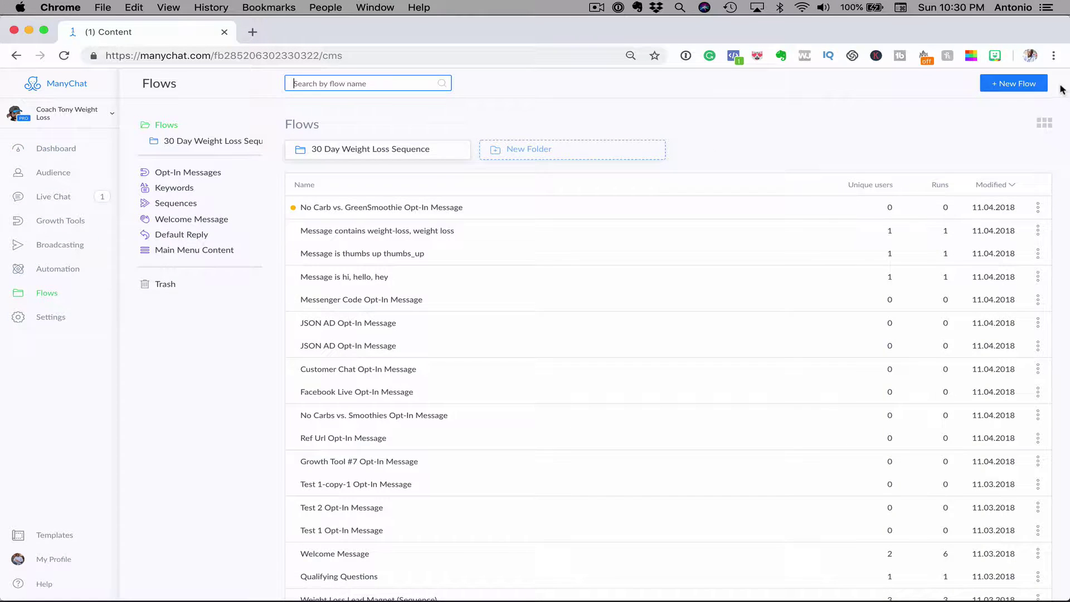
{"action": "left_click", "coordinate": [1039, 87]}
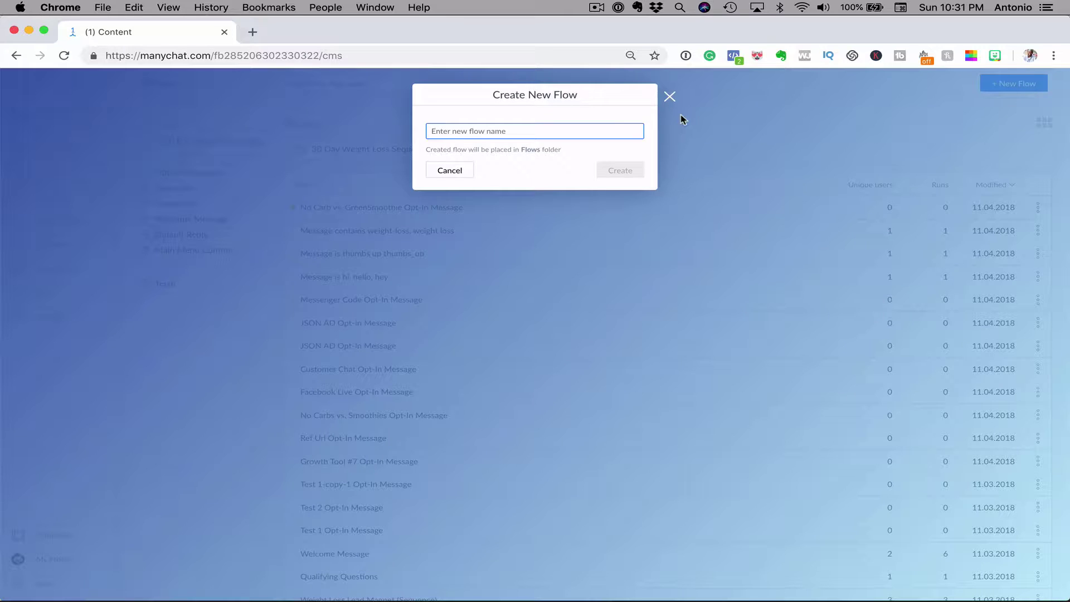
{"action": "type", "text": "Ad"}
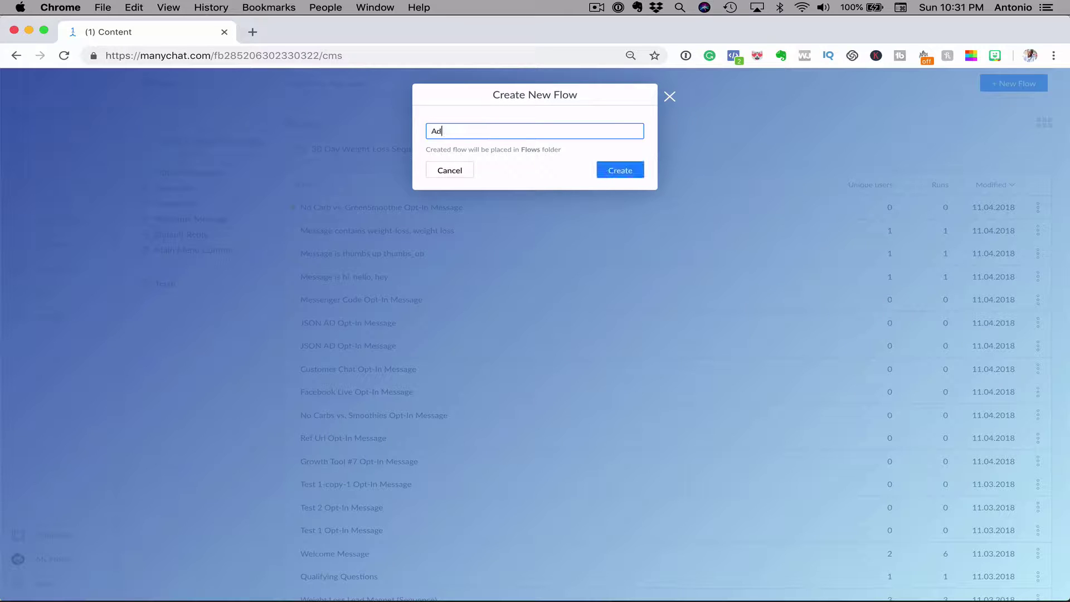
{"action": "type", "text": "ditional Steps Example"}
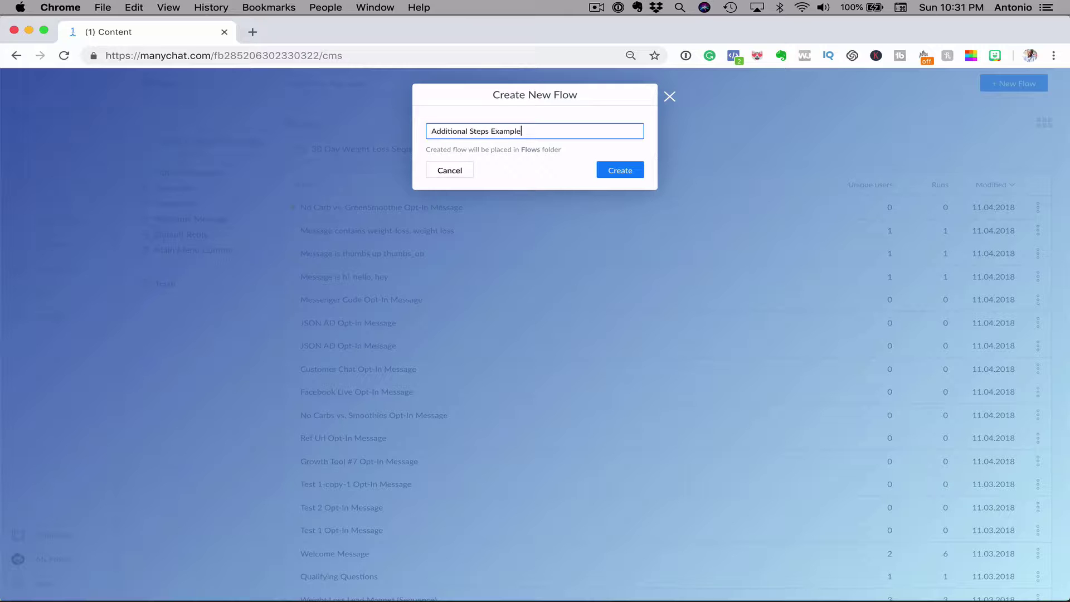
{"action": "left_click", "coordinate": [624, 176]}
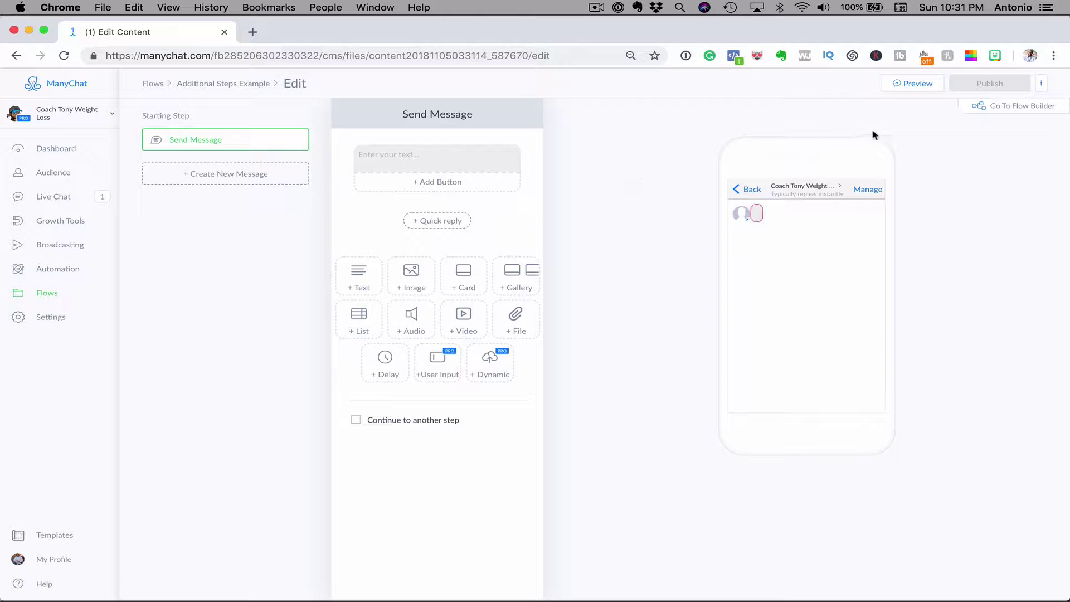
{"action": "left_click", "coordinate": [978, 109]}
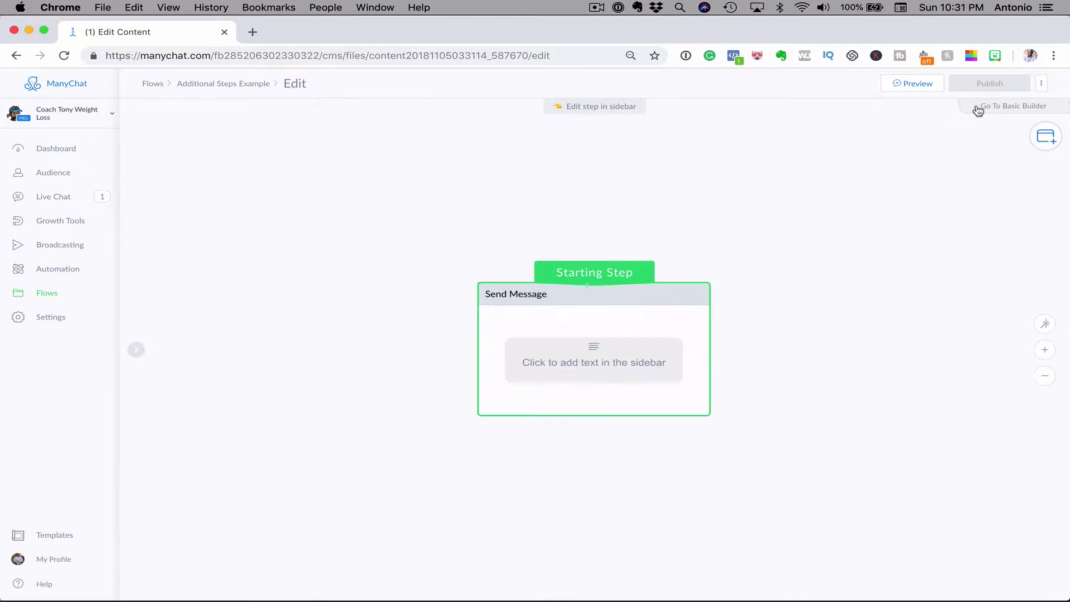
{"action": "left_click_drag", "start_coordinate": [669, 297], "coordinate": [598, 164]}
Begin the starting step's message with "Hey," followed by the First Name variable with the fallback "there"
{"action": "left_click", "coordinate": [543, 233]}
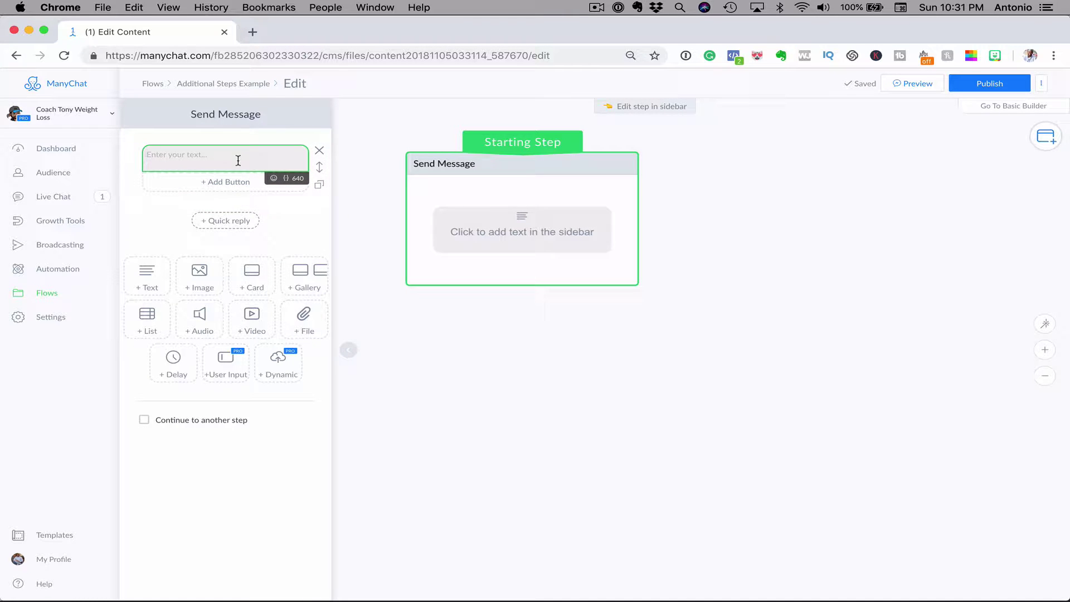
{"action": "type", "text": "Hey,"}
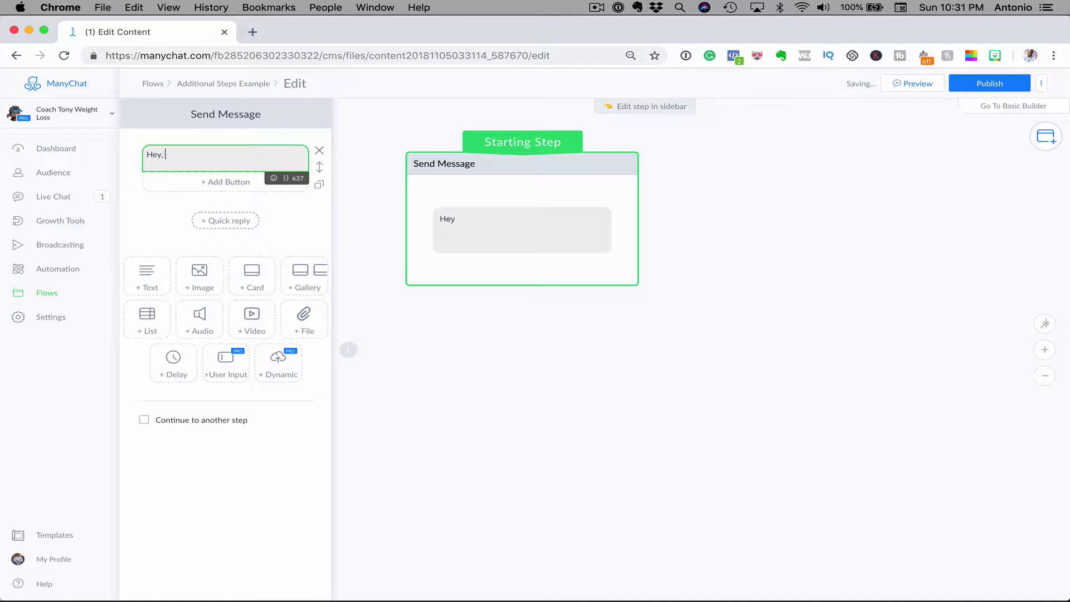
{"action": "left_click", "coordinate": [290, 180]}
{"action": "left_click", "coordinate": [262, 199]}
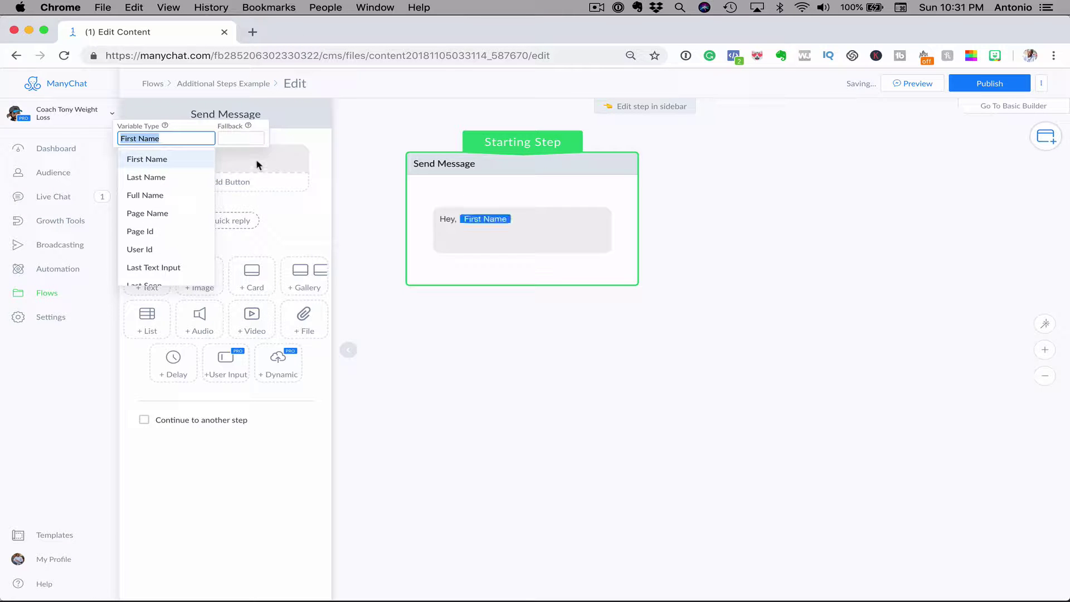
{"action": "left_click", "coordinate": [247, 139]}
{"action": "type", "text": "there"}
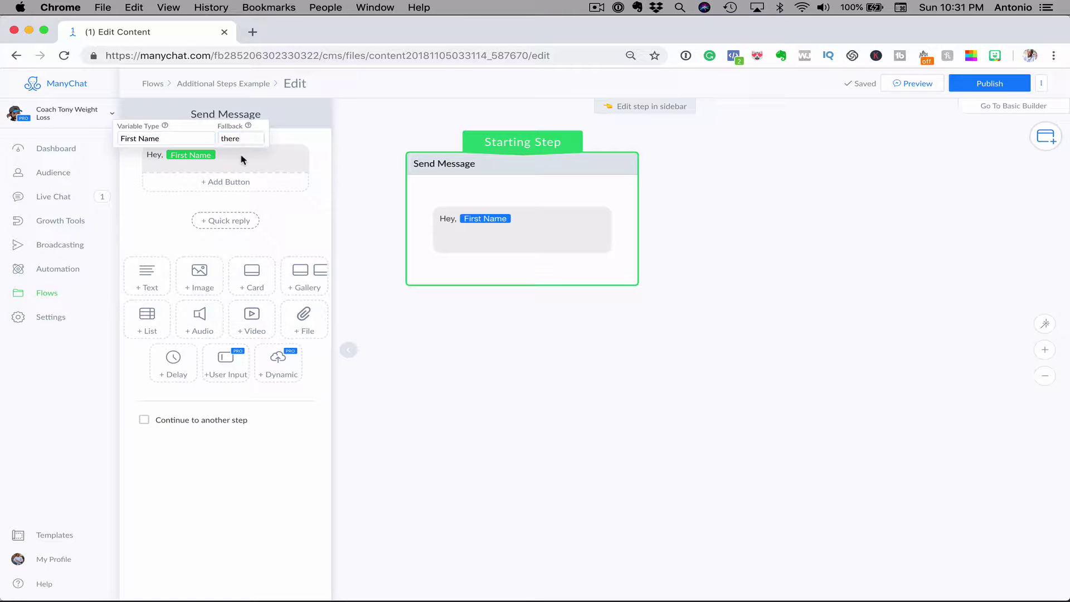
{"action": "left_click", "coordinate": [240, 154]}
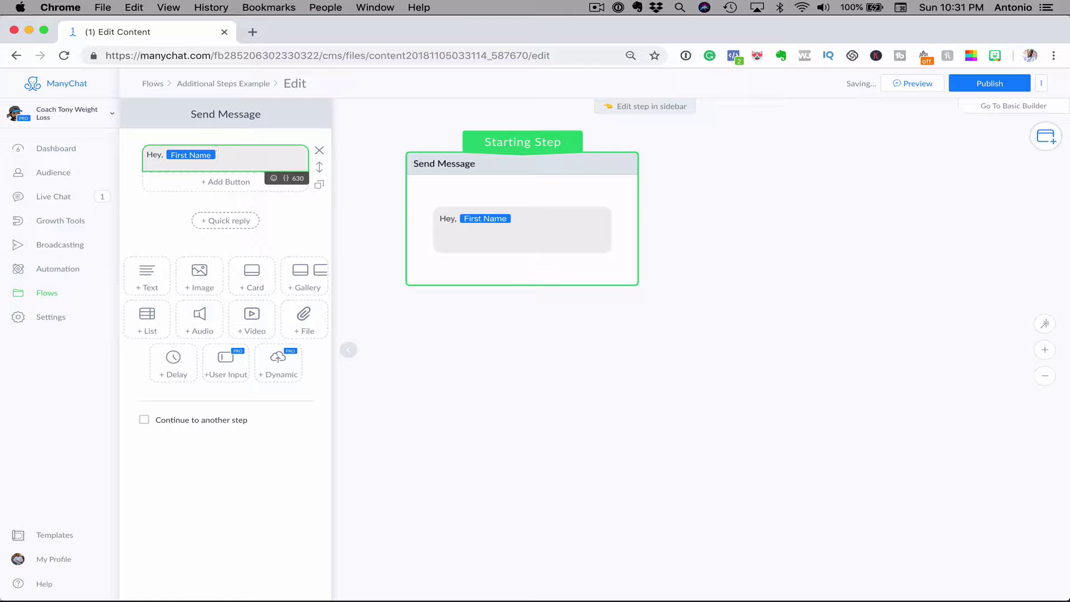
Complete the greeting message with "! Just checking out some awesome ManyChat features."
{"action": "type", "text": "! Just checking out some "}
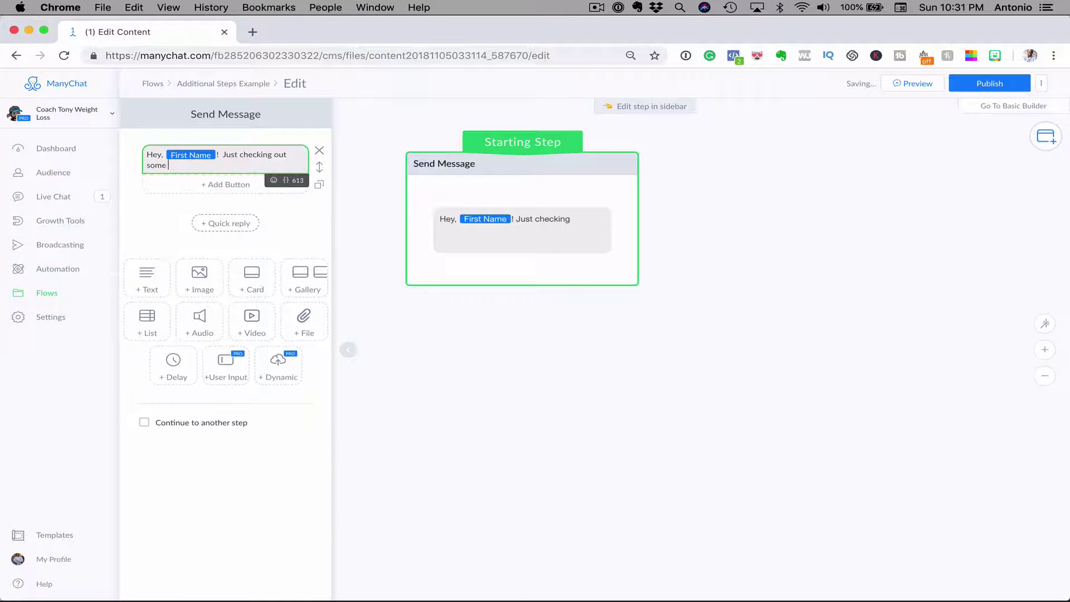
{"action": "type", "text": "awesome ManyChat "}
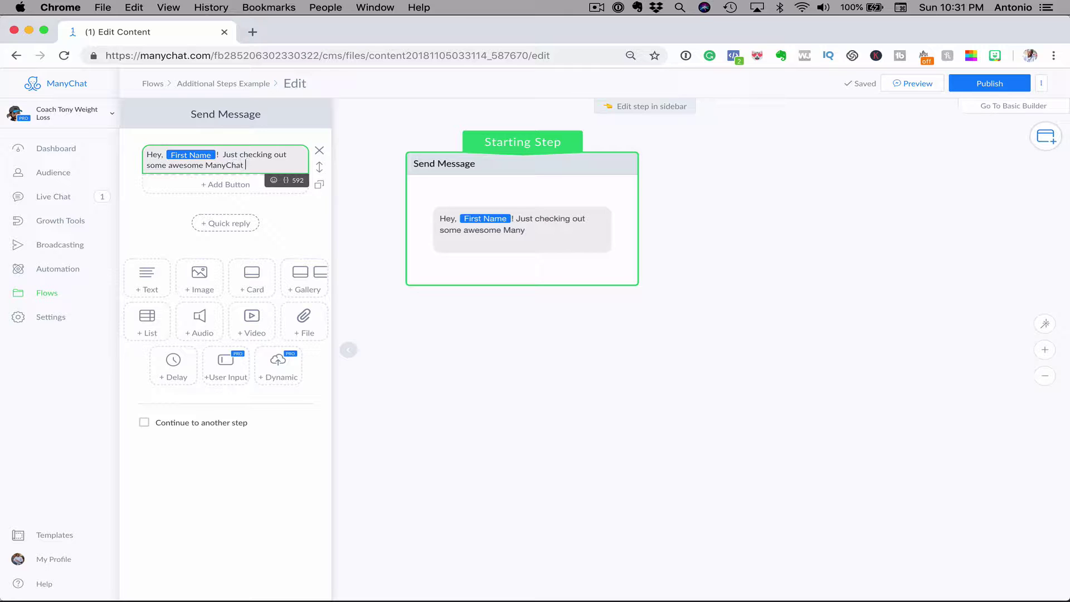
{"action": "type", "text": "featr"}
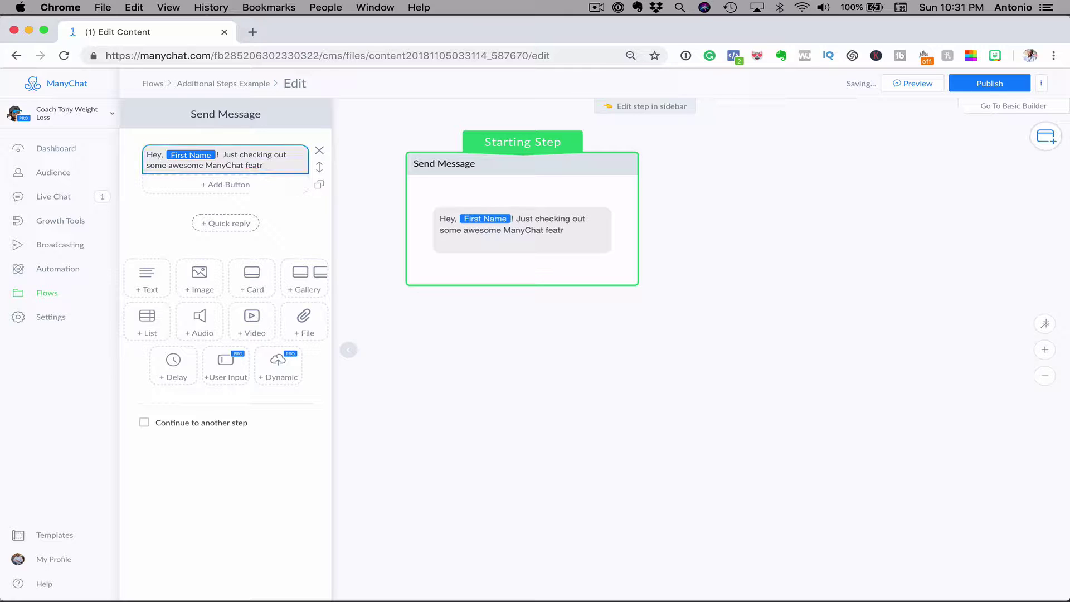
{"action": "left_click", "coordinate": [269, 161]}
{"action": "key", "text": "BackSpace"}
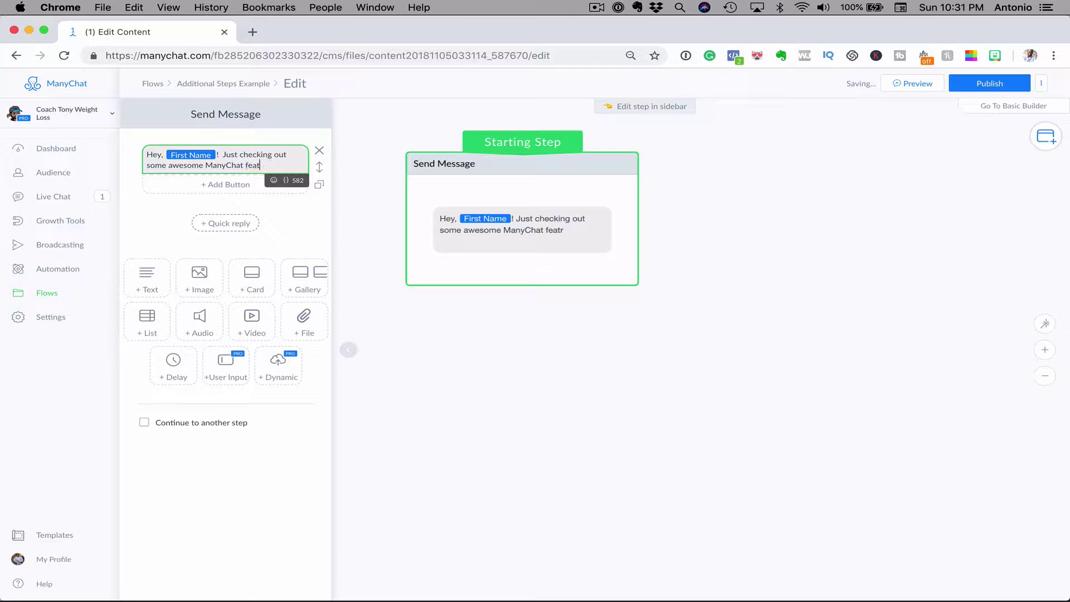
{"action": "type", "text": "ures."}
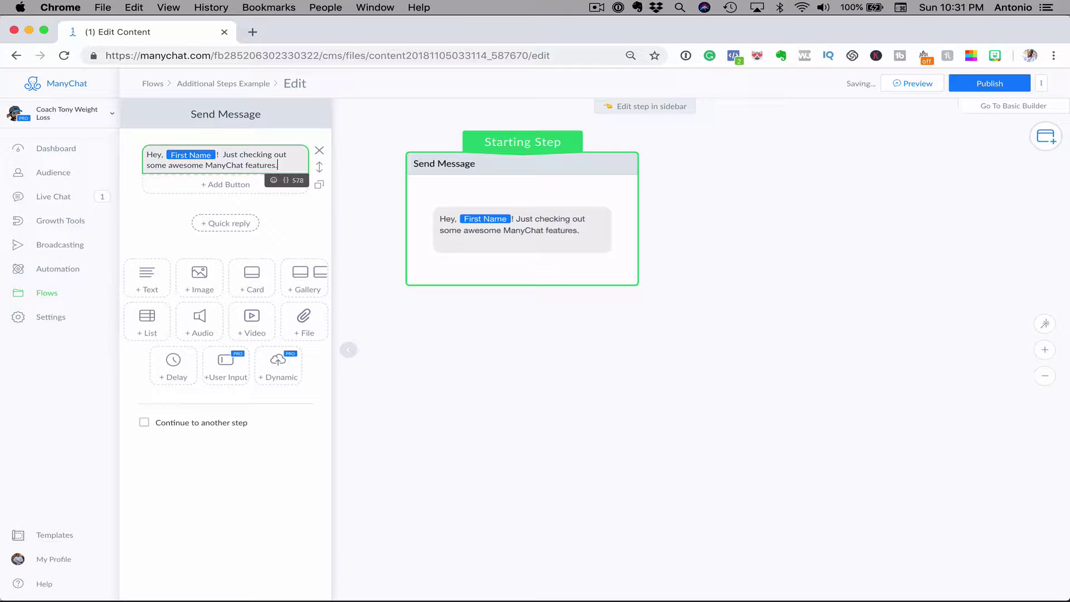
Add a button to the starting message and review the options for what it can trigger
{"action": "left_click", "coordinate": [226, 185]}
{"action": "scroll", "coordinate": [452, 268], "scroll_direction": "down", "scroll_amount": 5}
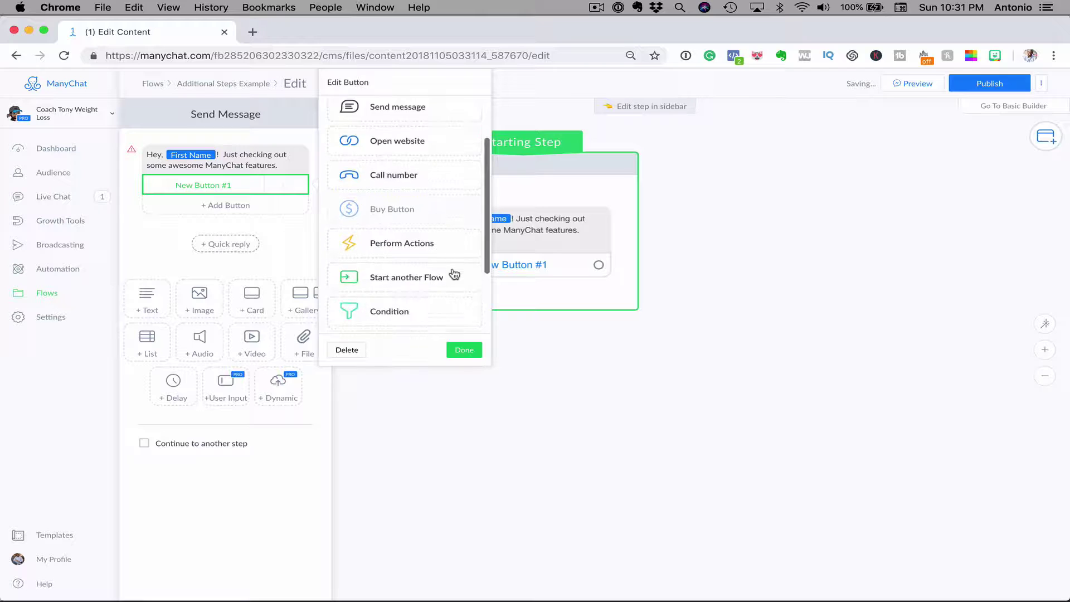
{"action": "scroll", "coordinate": [455, 274], "scroll_direction": "up", "scroll_amount": 4}
{"action": "scroll", "coordinate": [455, 273], "scroll_direction": "up", "scroll_amount": 1}
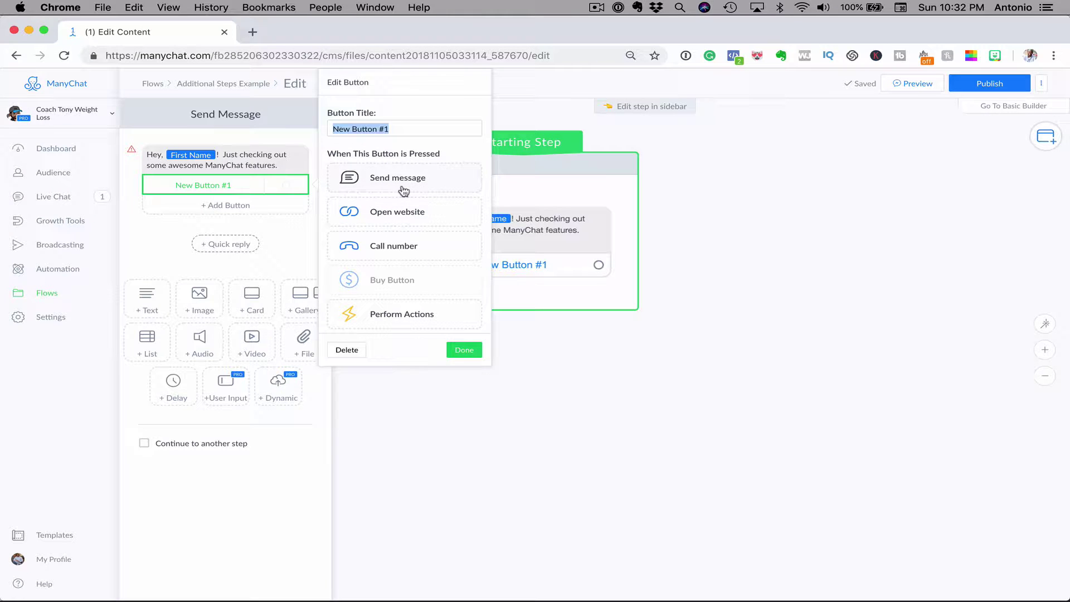
{"action": "scroll", "coordinate": [403, 191], "scroll_direction": "down", "scroll_amount": 2}
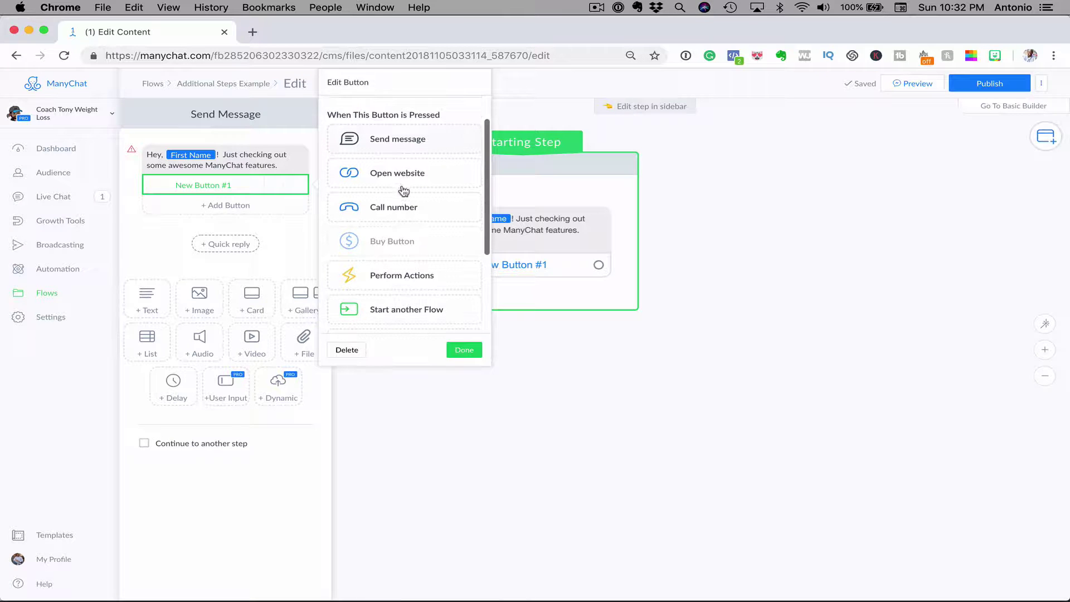
{"action": "scroll", "coordinate": [409, 181], "scroll_direction": "down", "scroll_amount": 3}
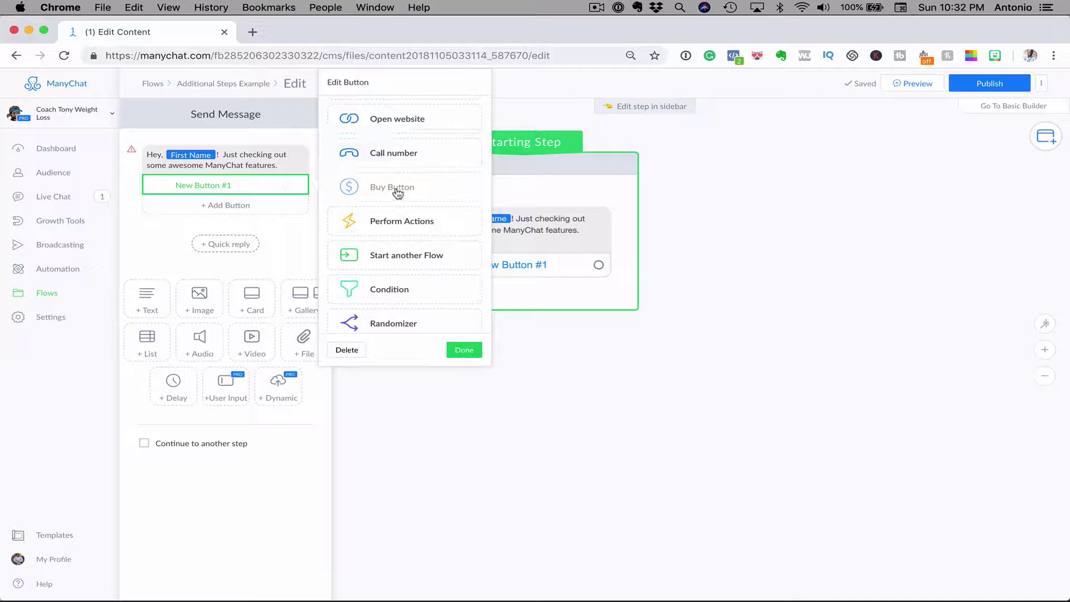
{"action": "scroll", "coordinate": [398, 195], "scroll_direction": "down", "scroll_amount": 2}
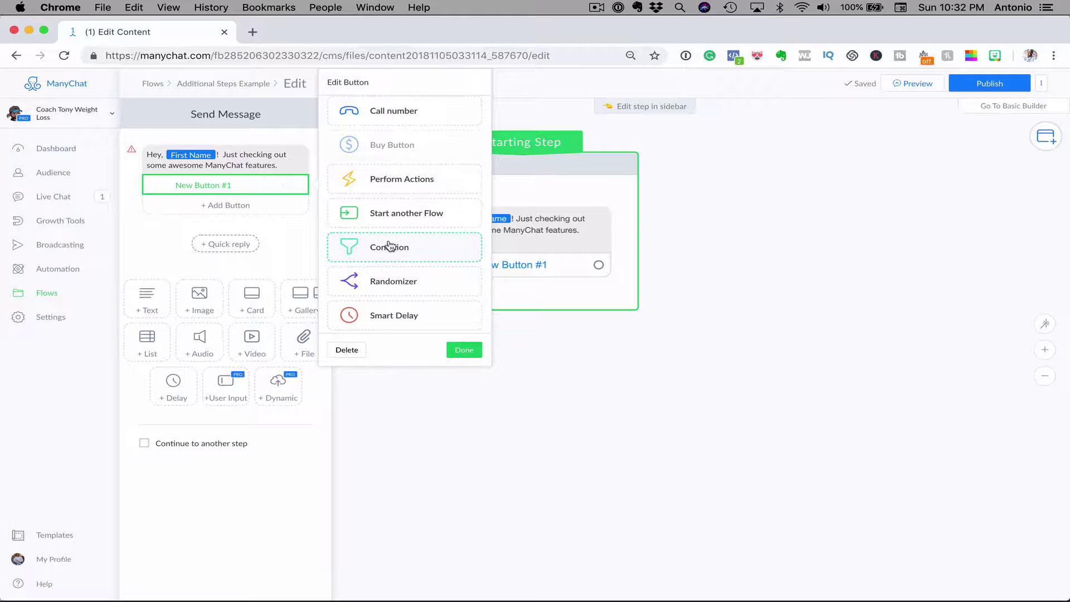
{"action": "scroll", "coordinate": [391, 246], "scroll_direction": "down", "scroll_amount": 1}
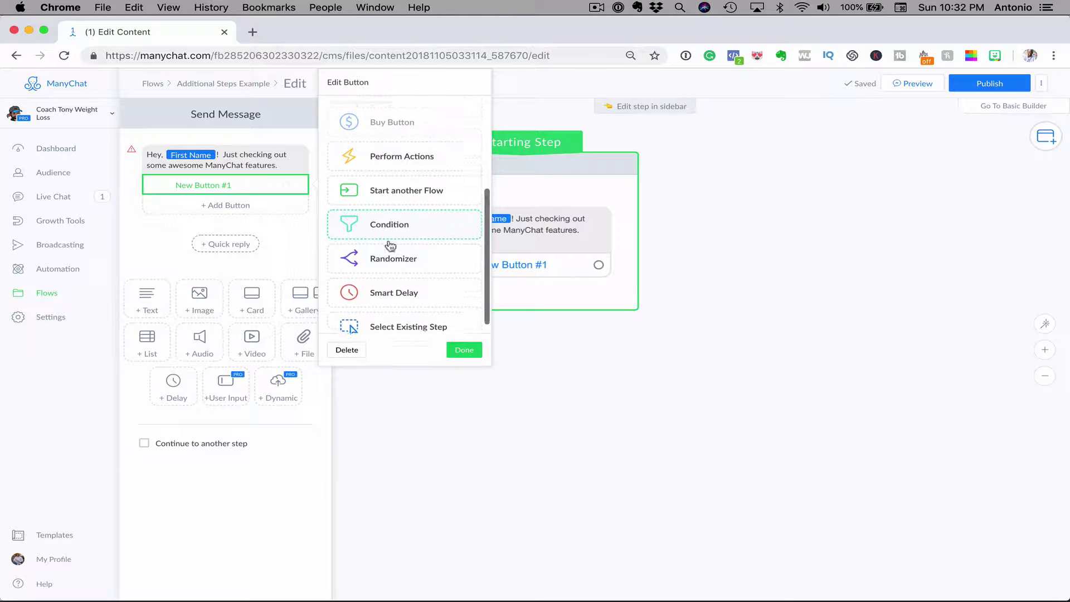
Link the message button to a Perform Actions step and look through the available action types
{"action": "left_click", "coordinate": [400, 146]}
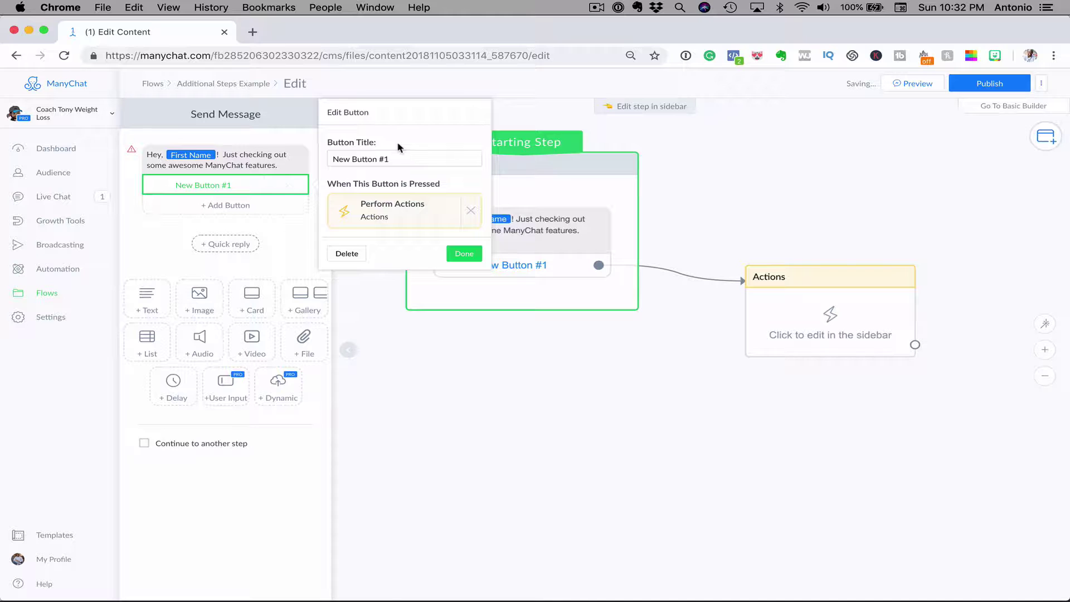
{"action": "left_click", "coordinate": [402, 214]}
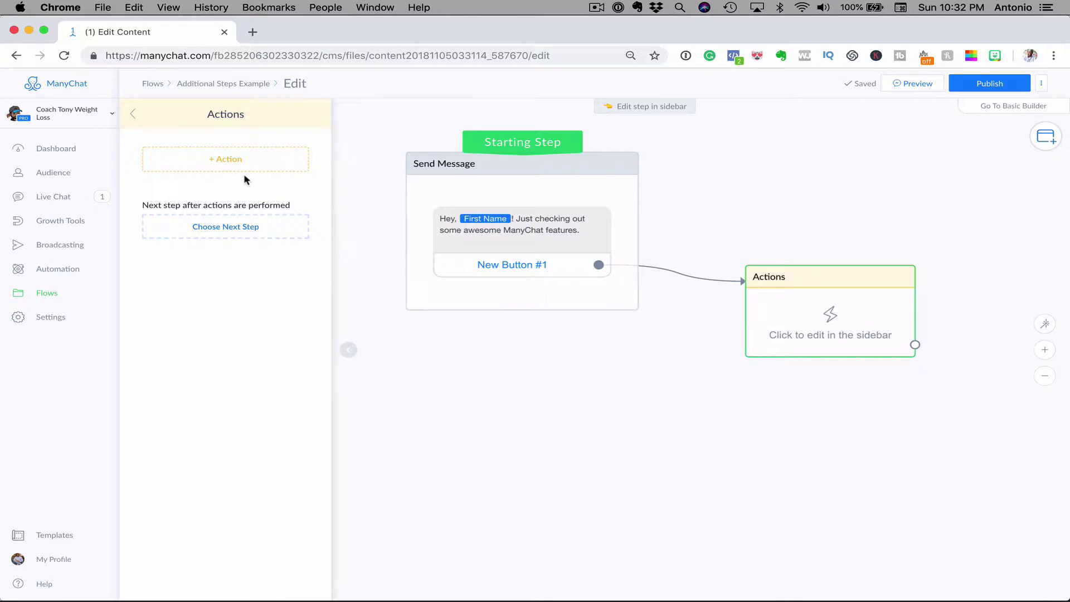
{"action": "left_click", "coordinate": [223, 161]}
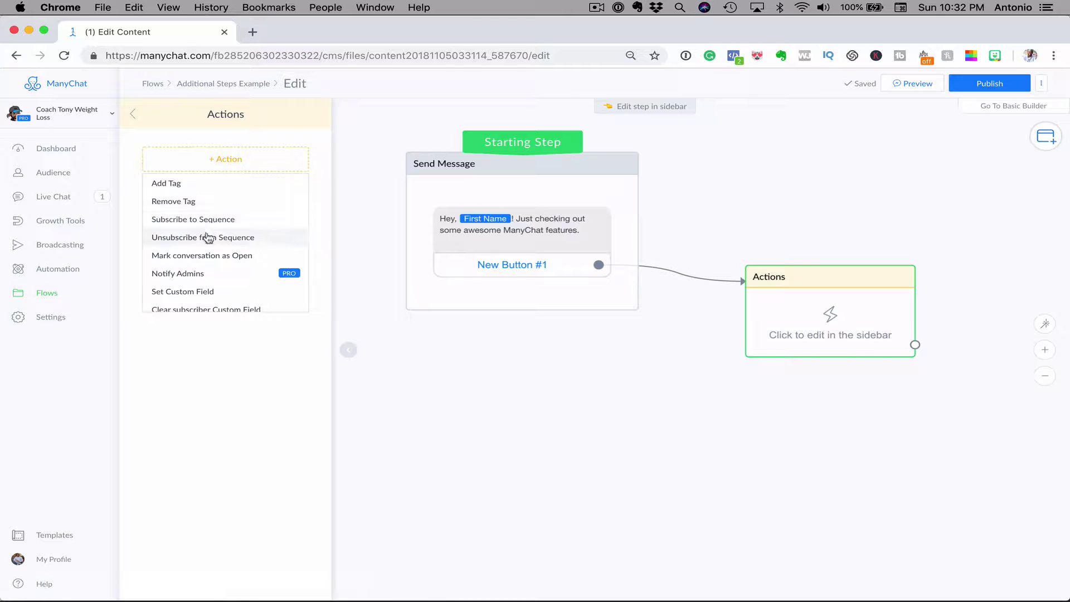
{"action": "scroll", "coordinate": [208, 238], "scroll_direction": "down", "scroll_amount": 3}
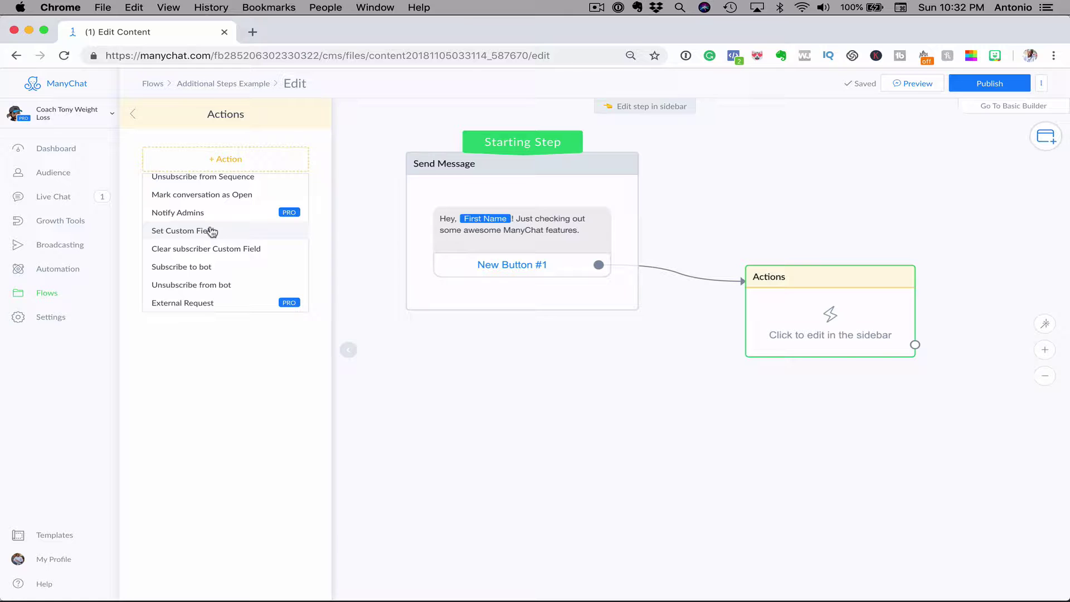
{"action": "scroll", "coordinate": [213, 254], "scroll_direction": "down", "scroll_amount": 1}
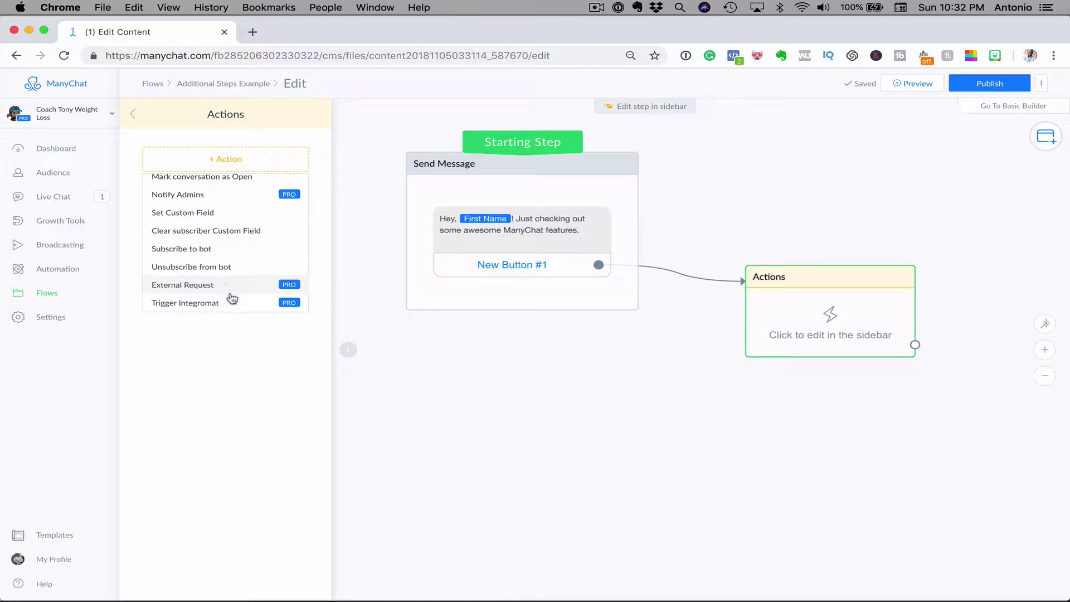
{"action": "left_click", "coordinate": [137, 115]}
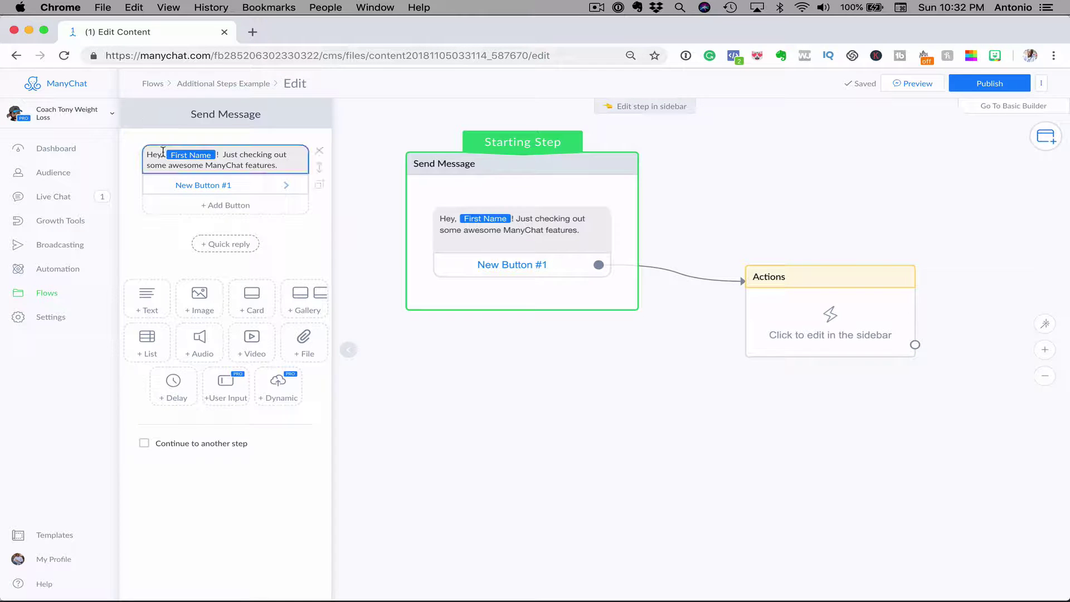
Replace the button's Perform Actions step with a Condition step and open the condition's settings
{"action": "left_click", "coordinate": [184, 184]}
{"action": "scroll", "coordinate": [435, 260], "scroll_direction": "down", "scroll_amount": 5}
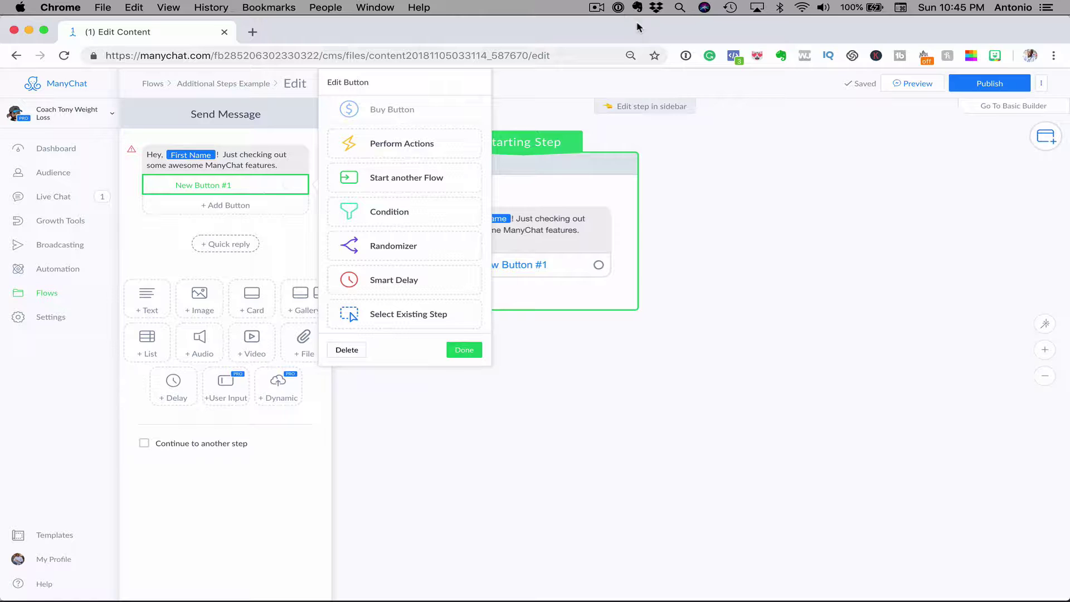
{"action": "left_click", "coordinate": [417, 218]}
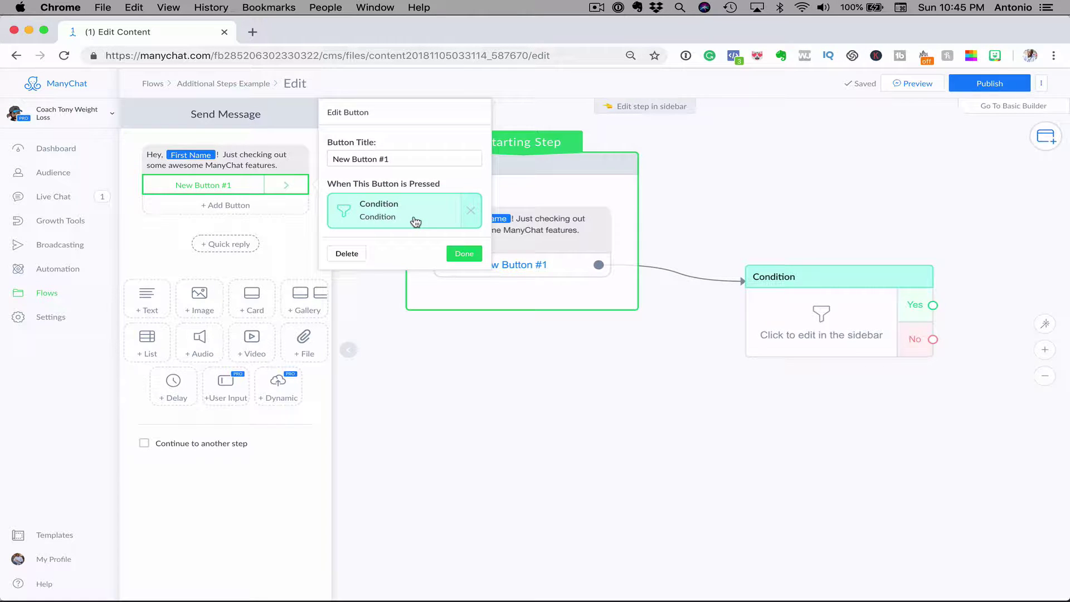
{"action": "left_click", "coordinate": [410, 214]}
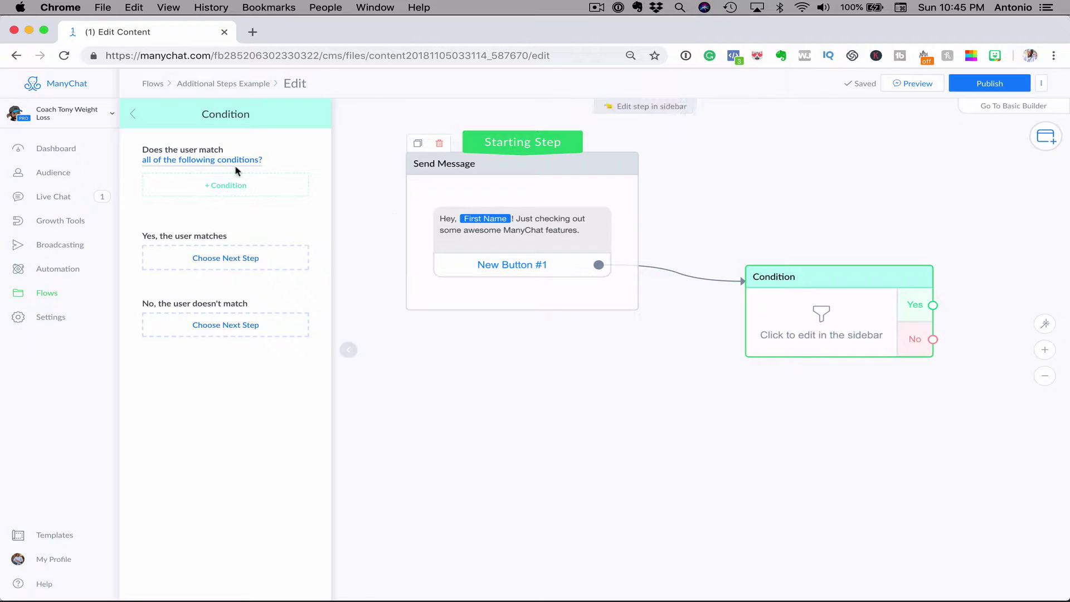
Keep the match on all of the following conditions and add the condition Gender is Male
{"action": "left_click", "coordinate": [205, 161]}
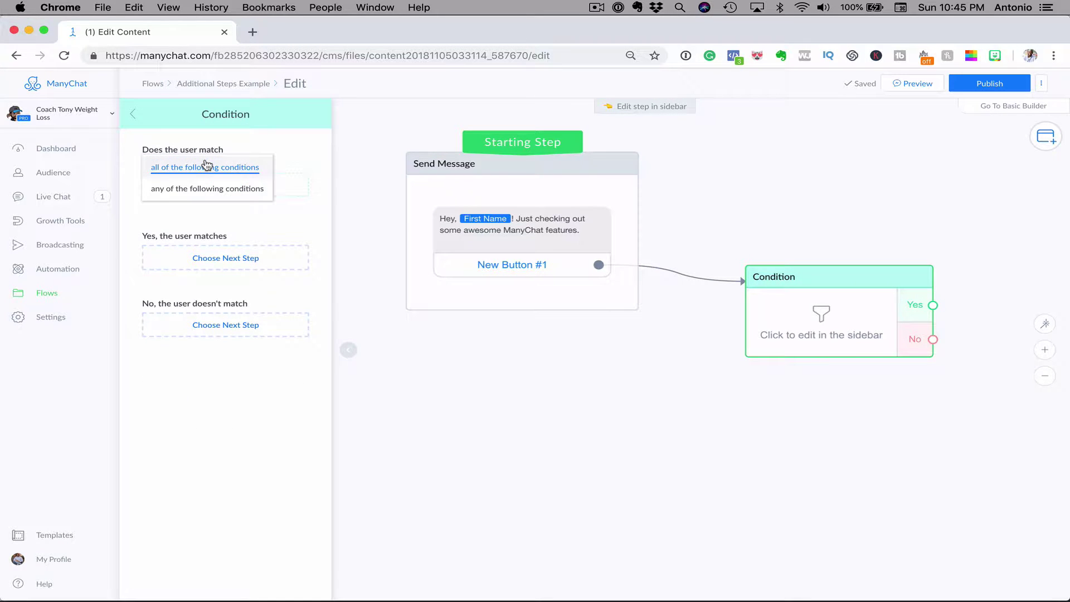
{"action": "left_click", "coordinate": [202, 168]}
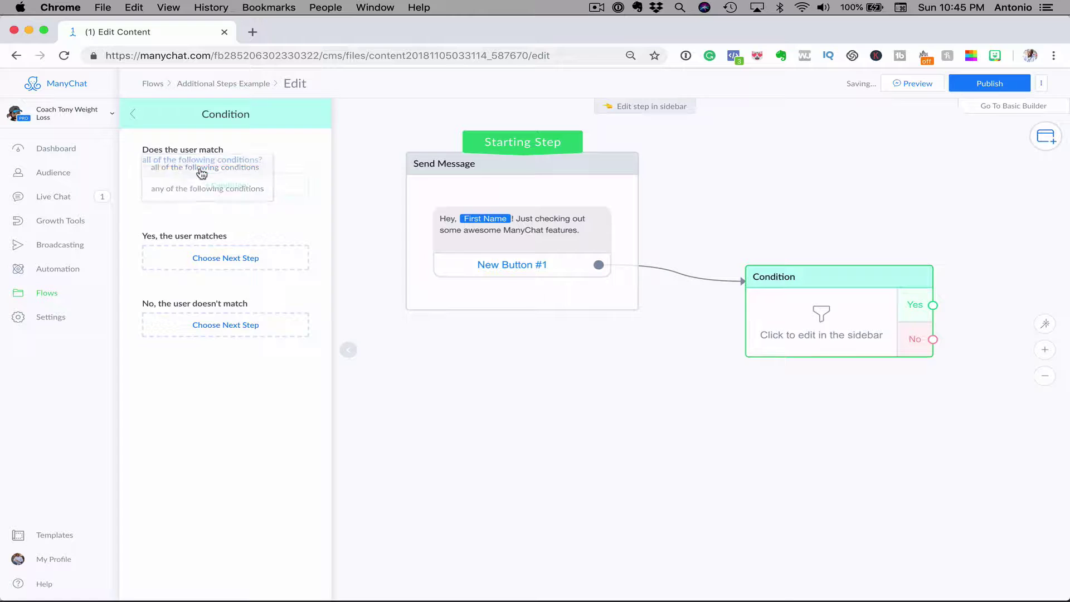
{"action": "left_click", "coordinate": [208, 185]}
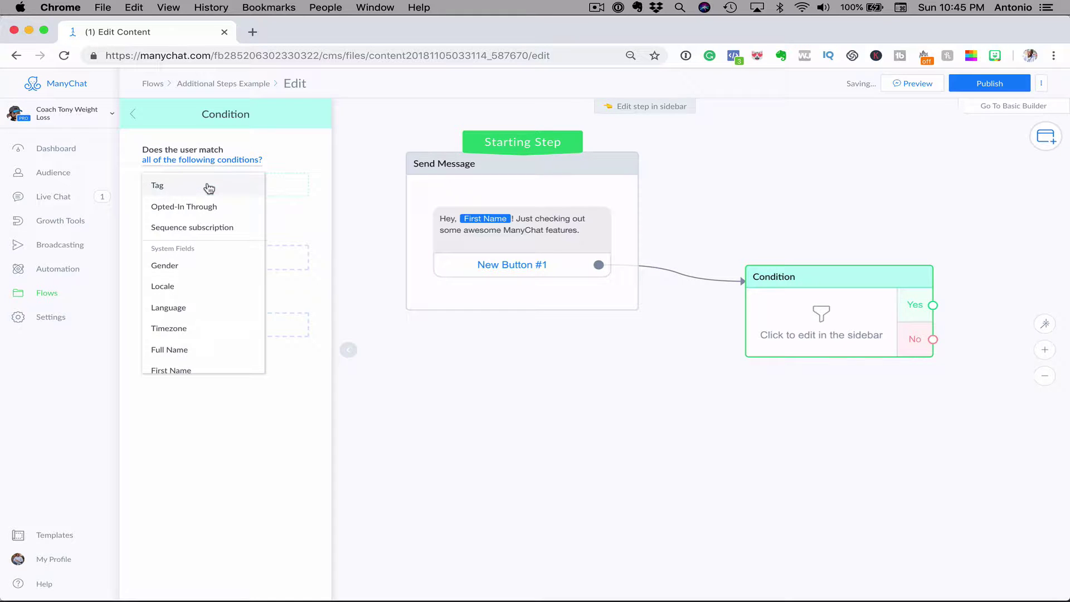
{"action": "left_click", "coordinate": [190, 266]}
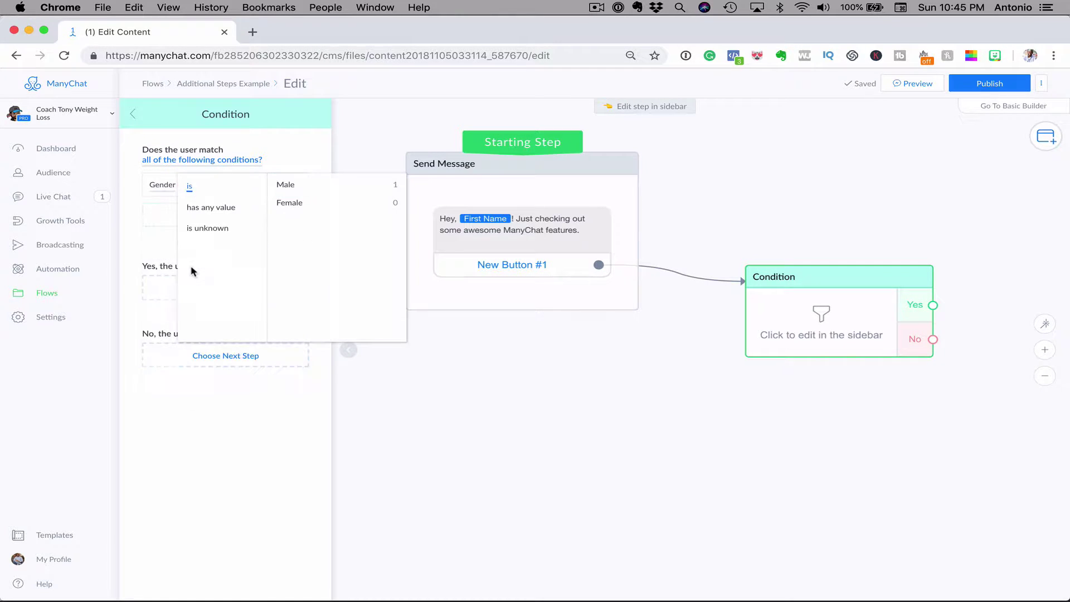
{"action": "left_click", "coordinate": [313, 185]}
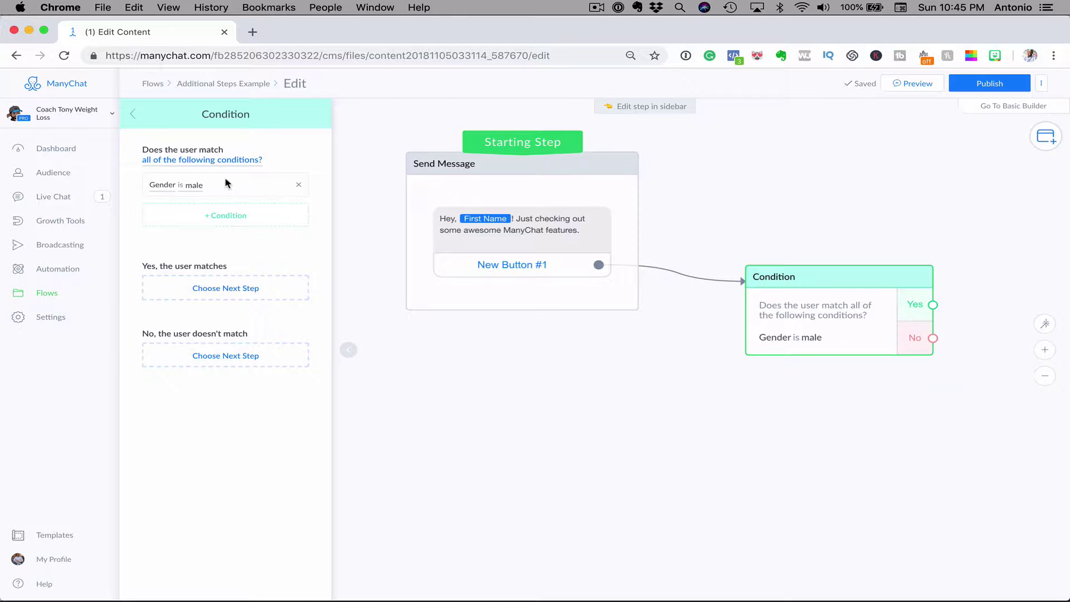
Link both the matching and non-matching branches of the condition to new Send Message steps
{"action": "left_click", "coordinate": [223, 287]}
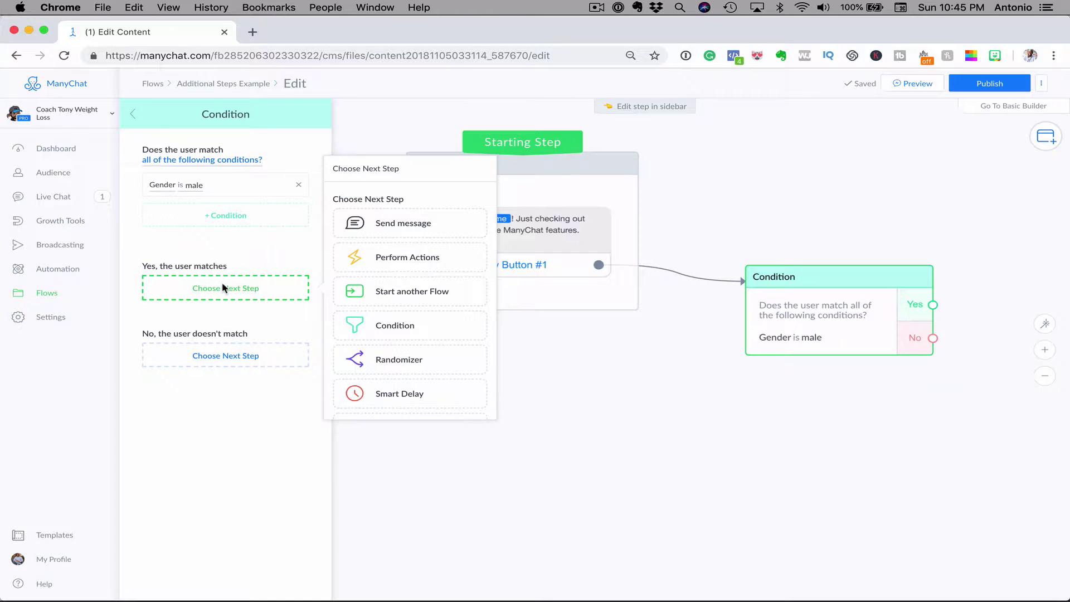
{"action": "left_click", "coordinate": [363, 224]}
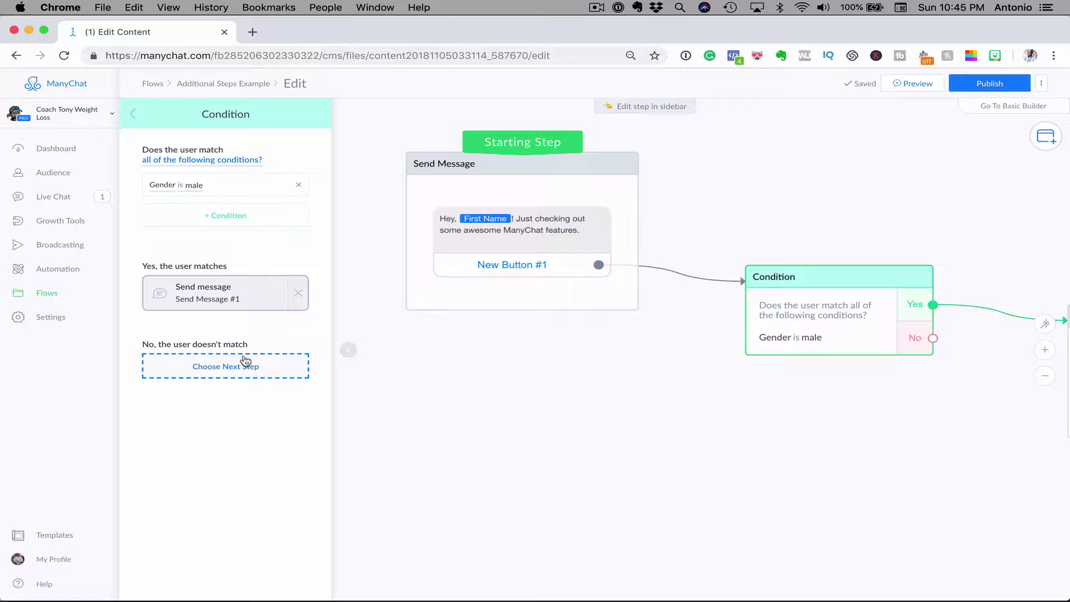
{"action": "left_click", "coordinate": [220, 370]}
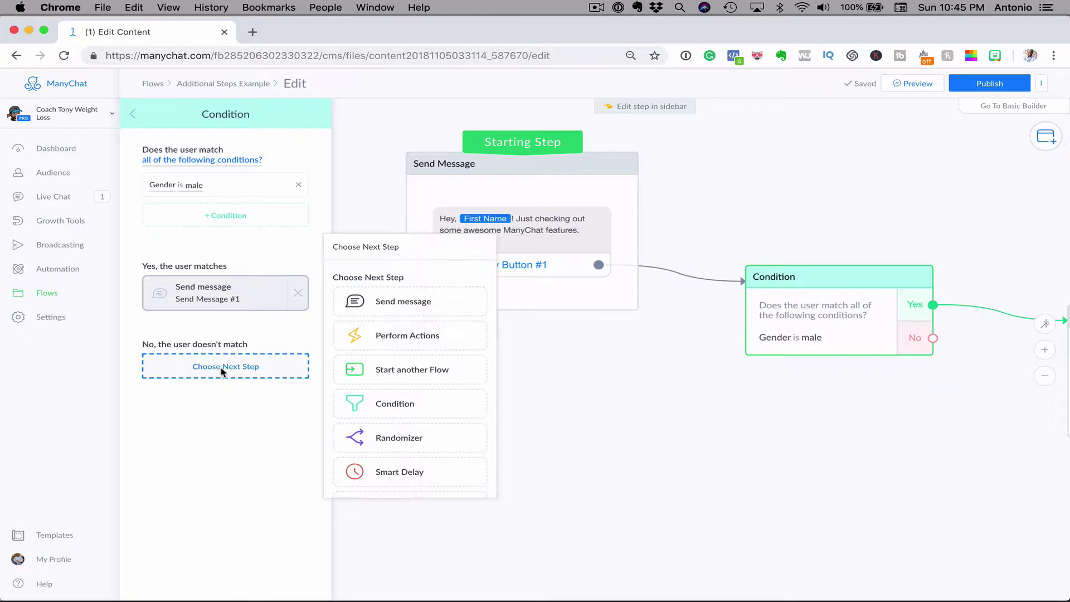
{"action": "left_click", "coordinate": [365, 304]}
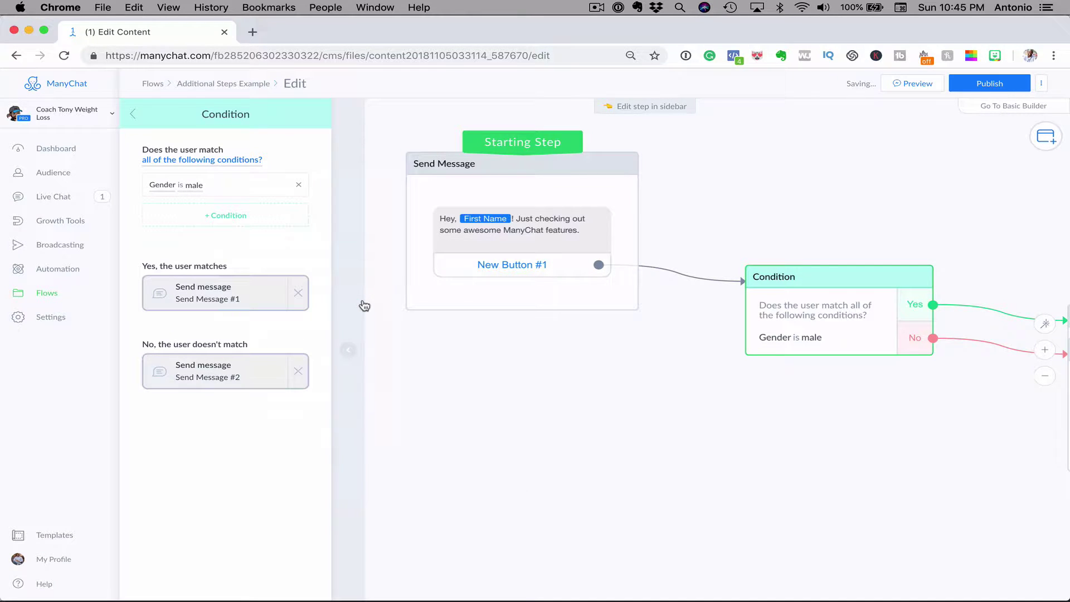
Move the Condition and Send Message #1 blocks upward to spread the Yes and No branches apart on the canvas
{"action": "left_click", "coordinate": [350, 350]}
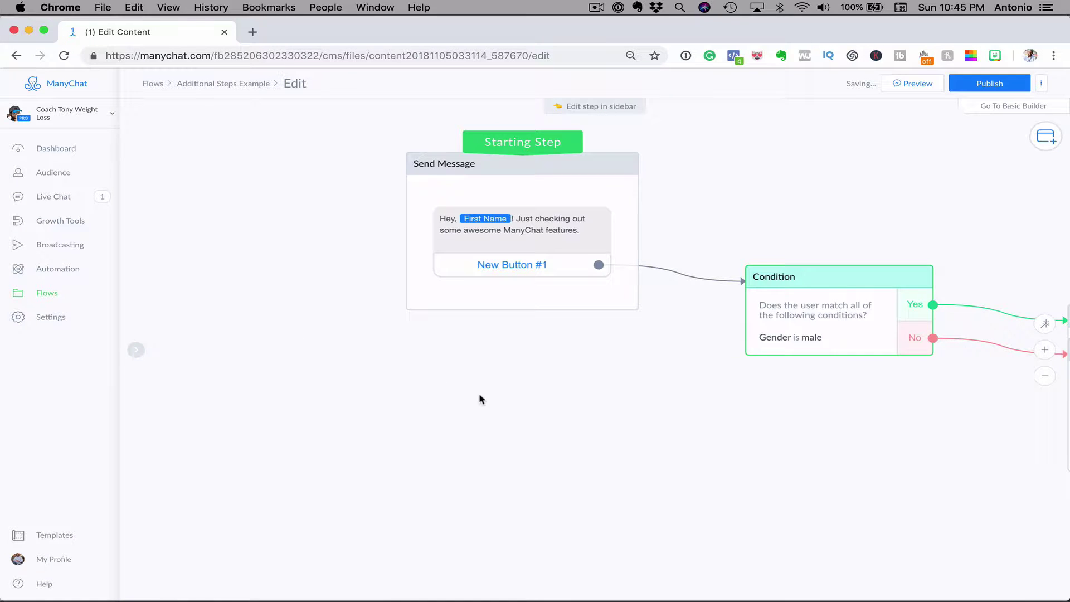
{"action": "left_click_drag", "start_coordinate": [415, 397], "coordinate": [297, 453]}
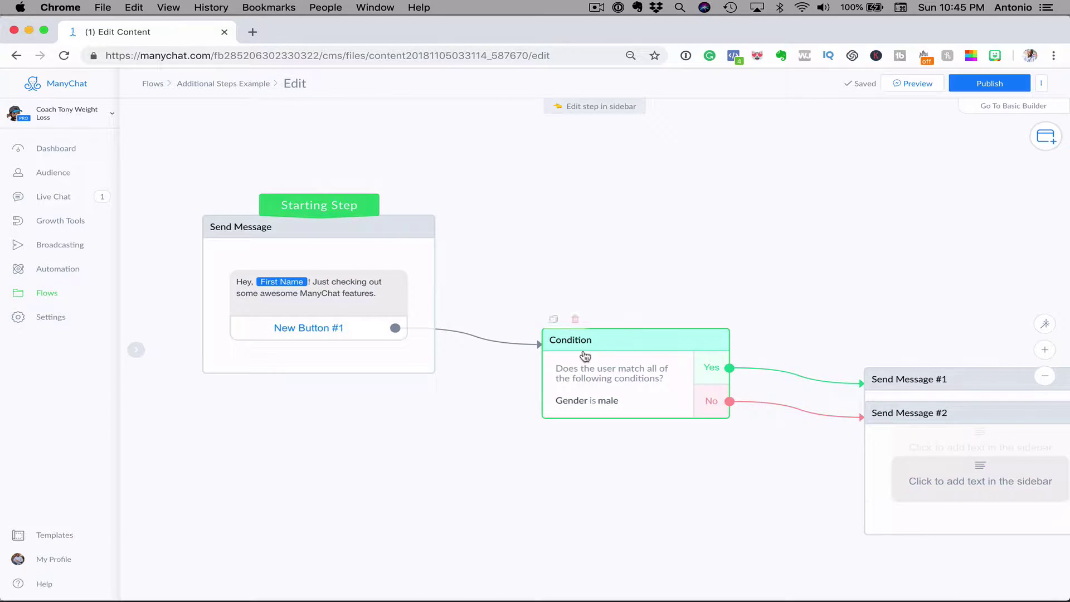
{"action": "left_click_drag", "start_coordinate": [595, 340], "coordinate": [563, 226]}
{"action": "left_click_drag", "start_coordinate": [912, 378], "coordinate": [894, 182]}
{"action": "scroll", "coordinate": [727, 260], "scroll_direction": "up", "scroll_amount": 1}
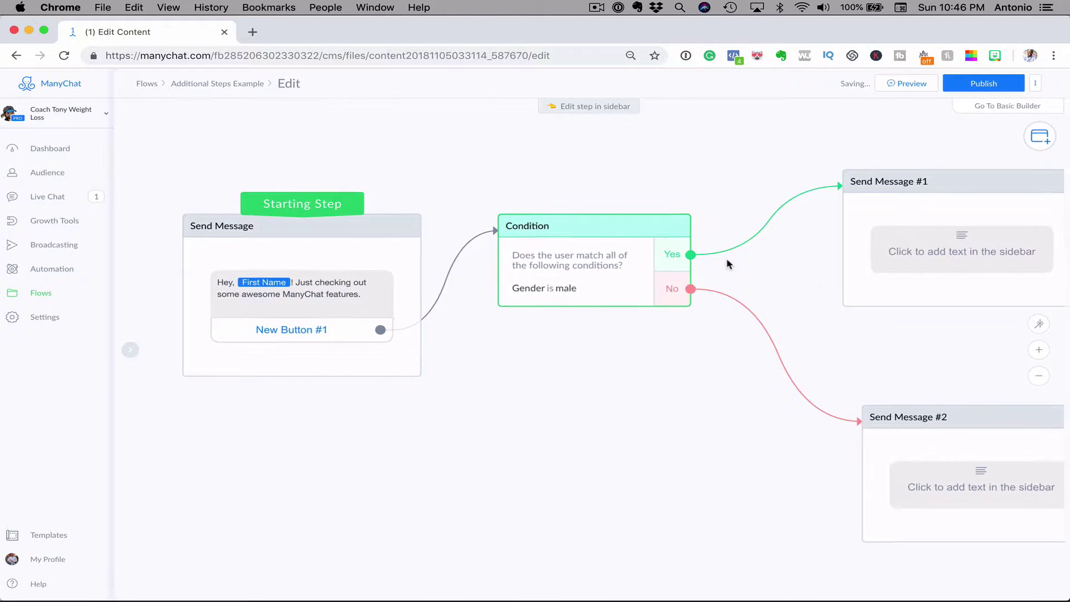
{"action": "left_click", "coordinate": [1046, 379]}
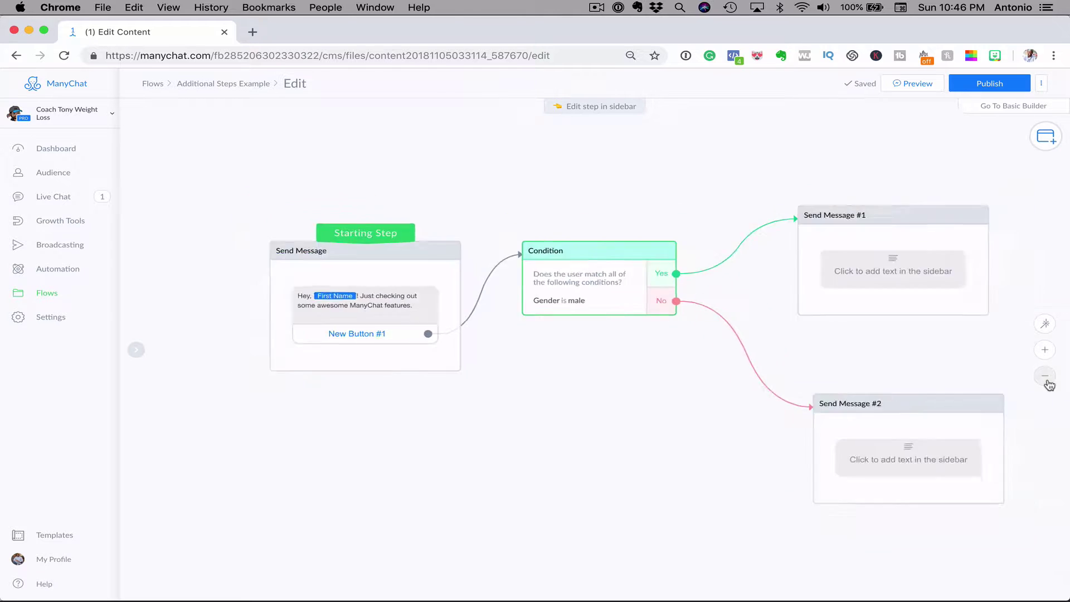
{"action": "left_click", "coordinate": [1046, 378]}
{"action": "left_click_drag", "start_coordinate": [919, 418], "coordinate": [726, 400]}
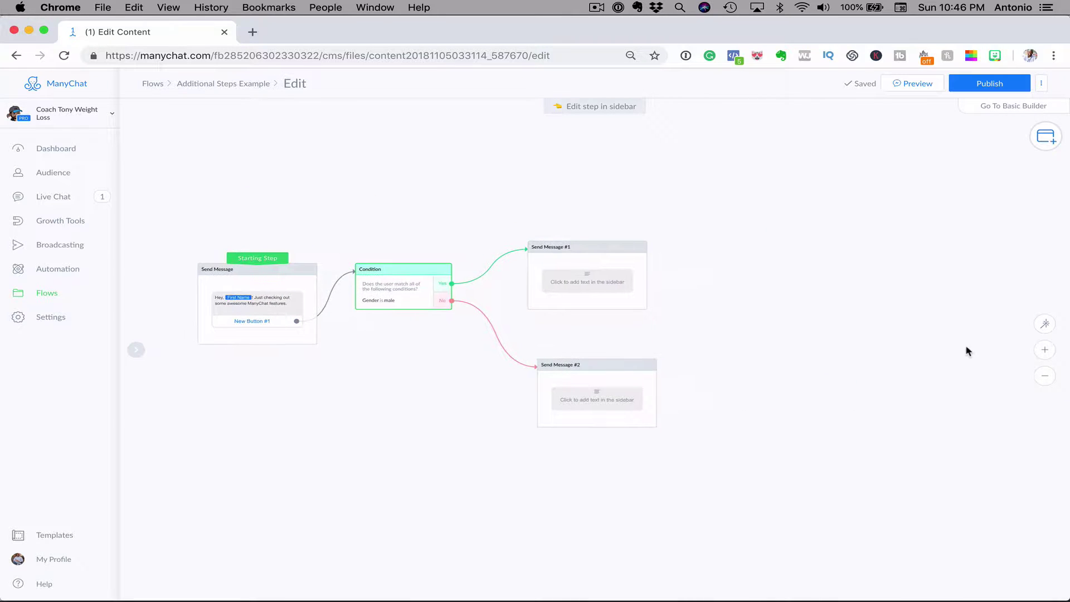
Write "Would you like to buy some ties?" as the text of Send Message #1
{"action": "left_click", "coordinate": [1045, 350]}
{"action": "left_click", "coordinate": [1045, 349]}
{"action": "left_click", "coordinate": [636, 229]}
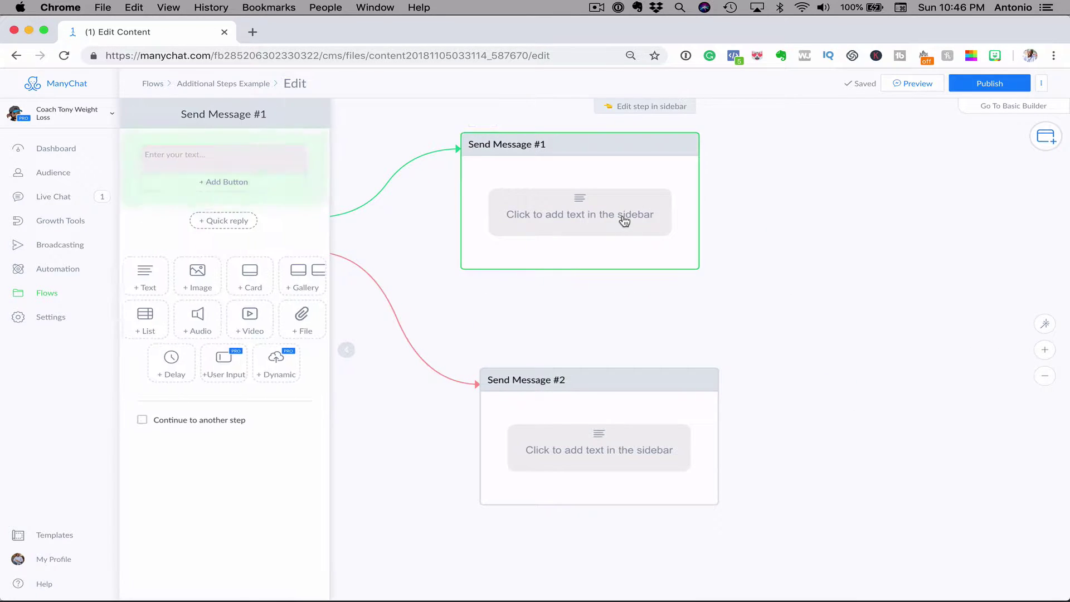
{"action": "type", "text": "W"}
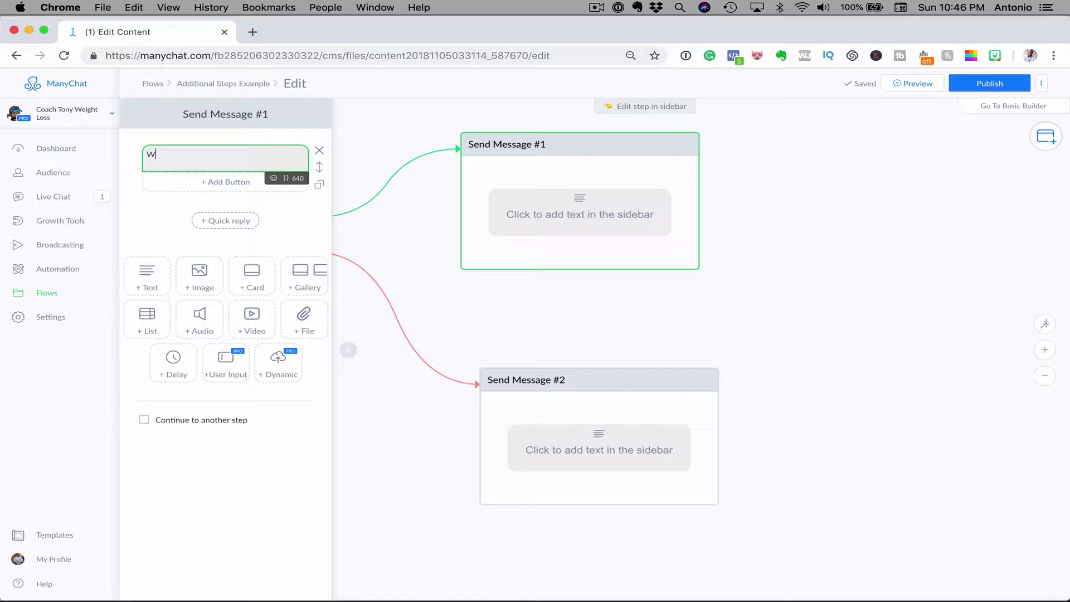
{"action": "type", "text": "ould you like"}
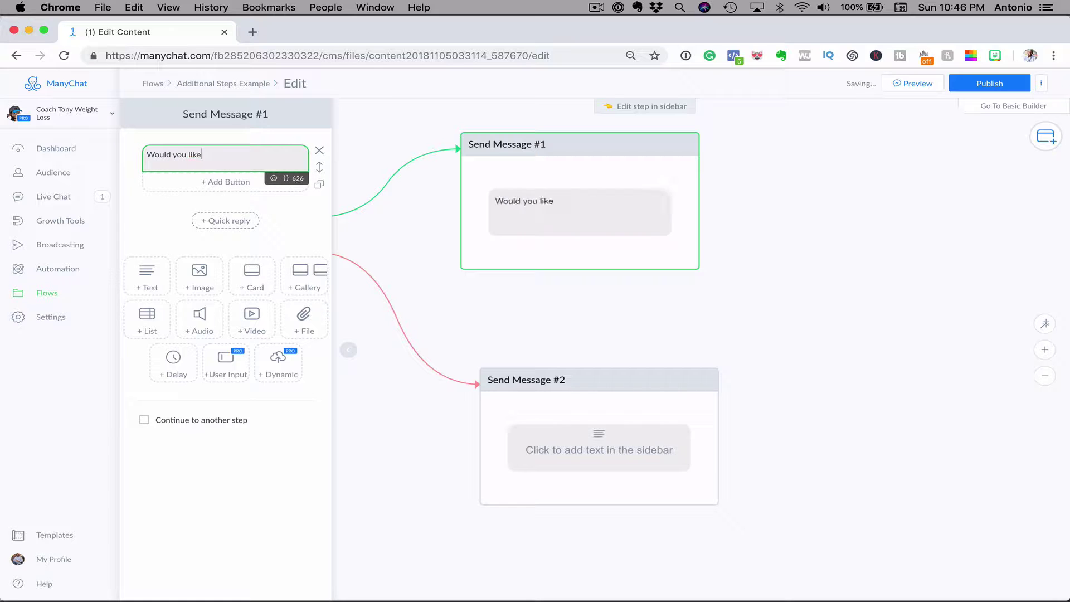
{"action": "type", "text": " to buy some ties?"}
{"action": "left_click", "coordinate": [444, 315]}
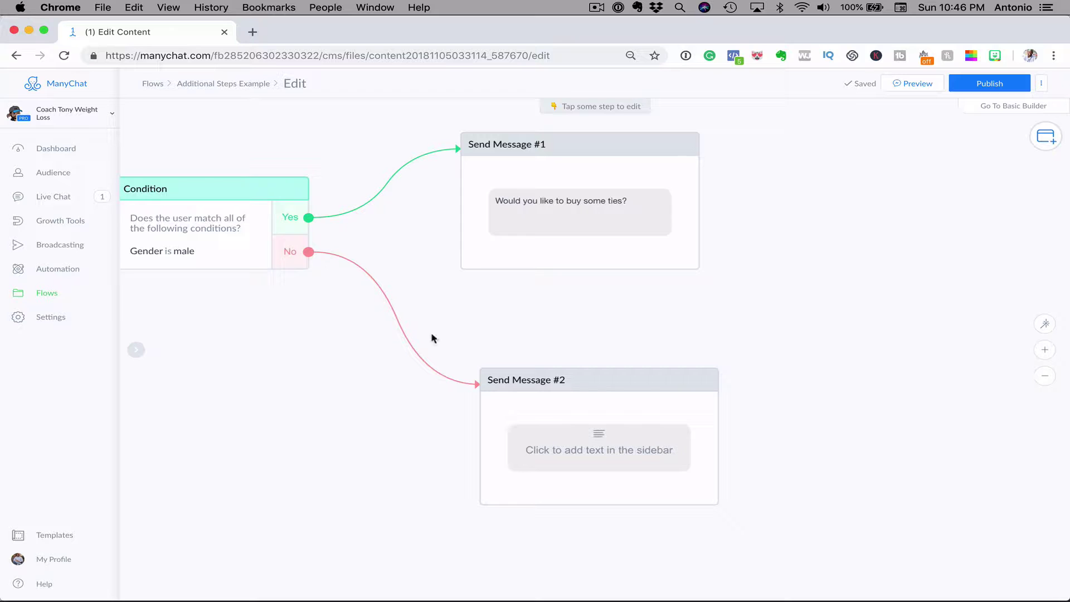
Write "Would you like to buy some heels?" as the text of Send Message #2
{"action": "left_click", "coordinate": [581, 459]}
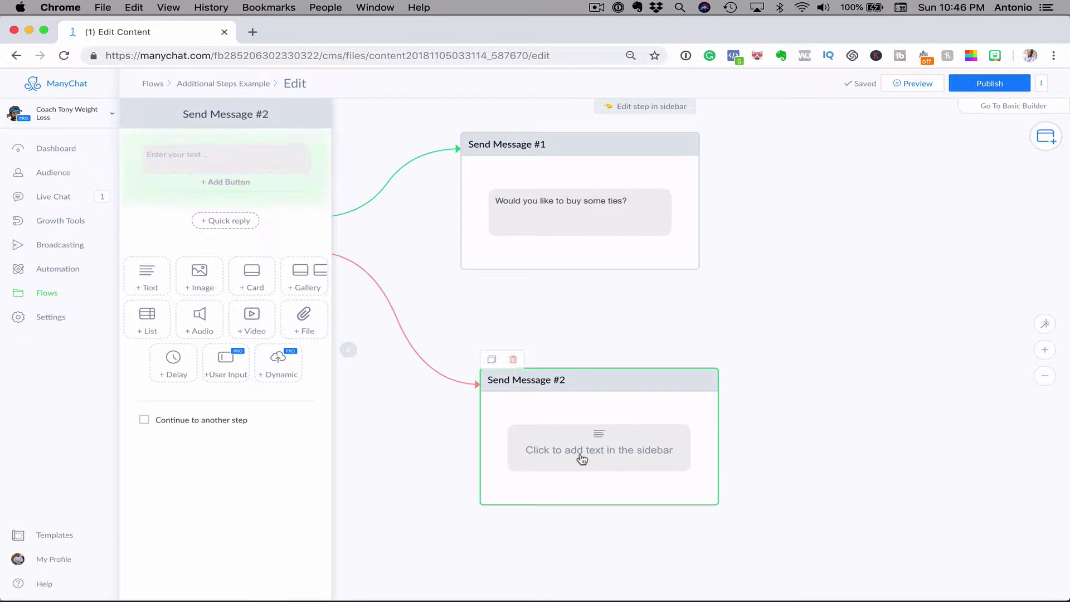
{"action": "left_click", "coordinate": [286, 166]}
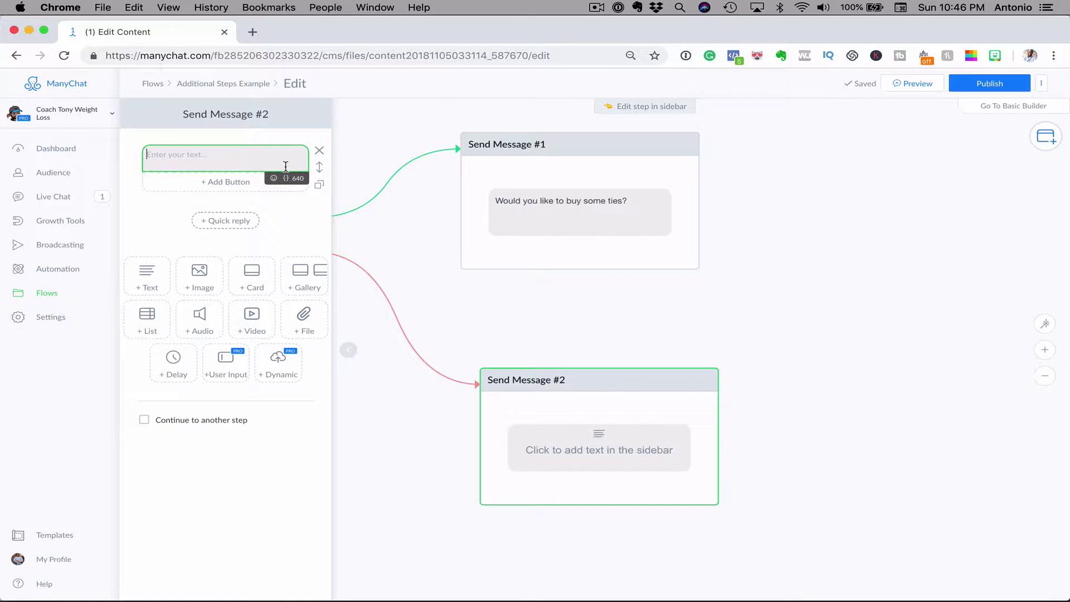
{"action": "type", "text": "Wiykd==="}
{"action": "key", "text": "BackSpace"}
{"action": "key", "text": "BackSpace"}
{"action": "key", "text": "BackSpace"}
{"action": "key", "text": "BackSpace"}
{"action": "key", "text": "BackSpace"}
{"action": "key", "text": "BackSpace"}
{"action": "key", "text": "BackSpace"}
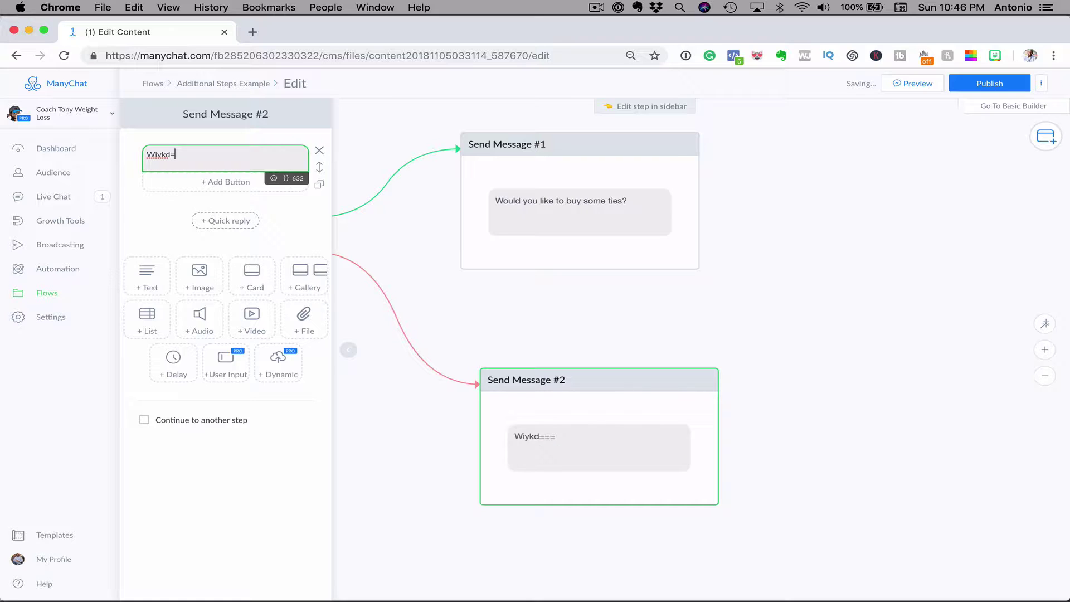
{"action": "type", "text": "ould you like to buy soe"}
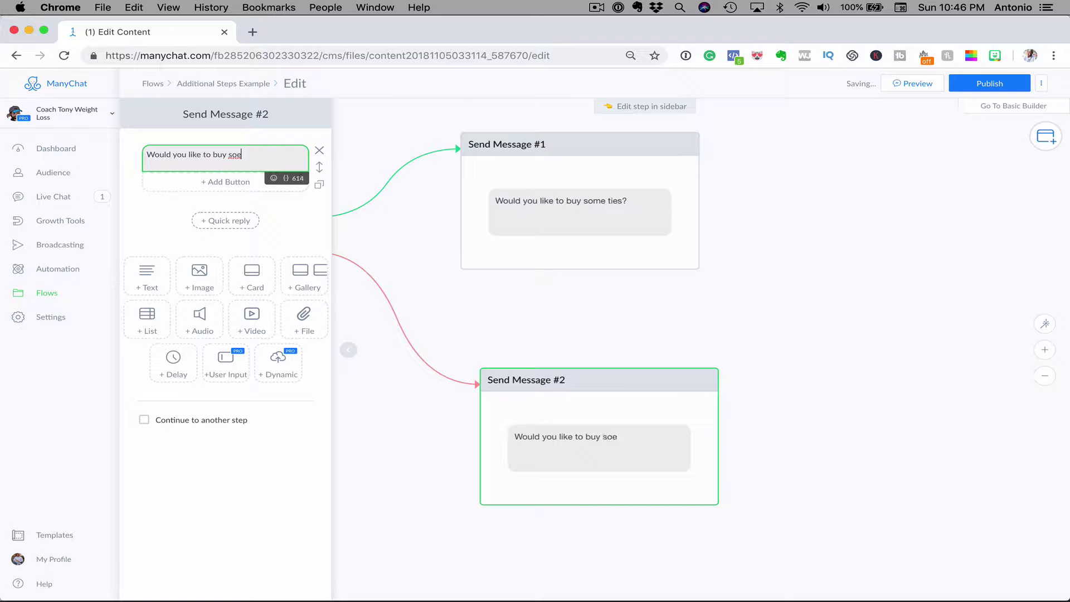
{"action": "key", "text": "BackSpace"}
{"action": "key", "text": "BackSpace"}
{"action": "key", "text": "BackSpace"}
{"action": "type", "text": "me heels?"}
{"action": "left_click", "coordinate": [550, 301]}
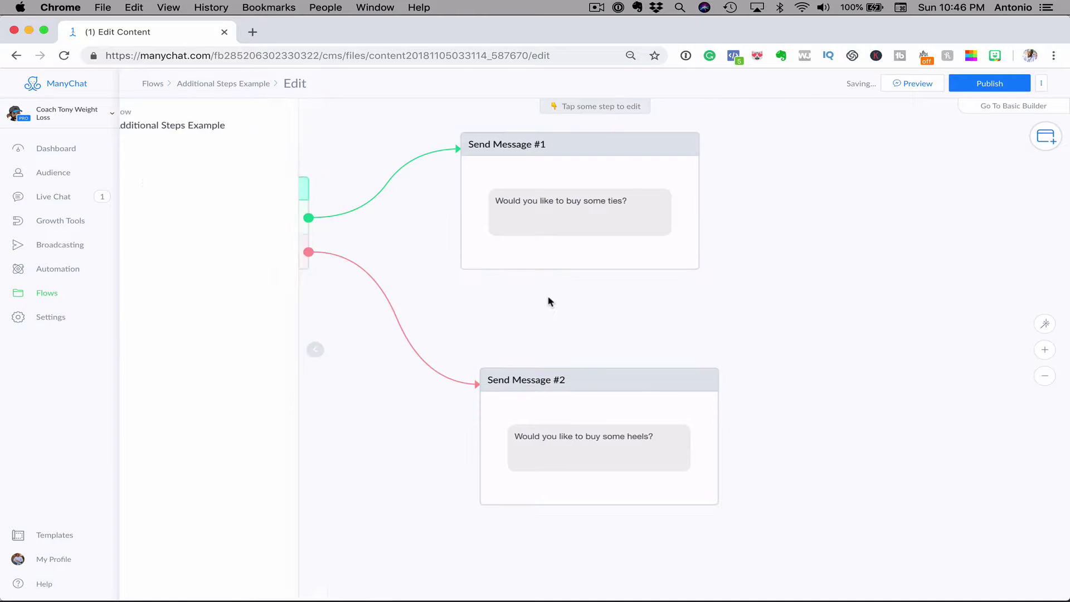
{"action": "left_click_drag", "start_coordinate": [588, 380], "coordinate": [573, 380]}
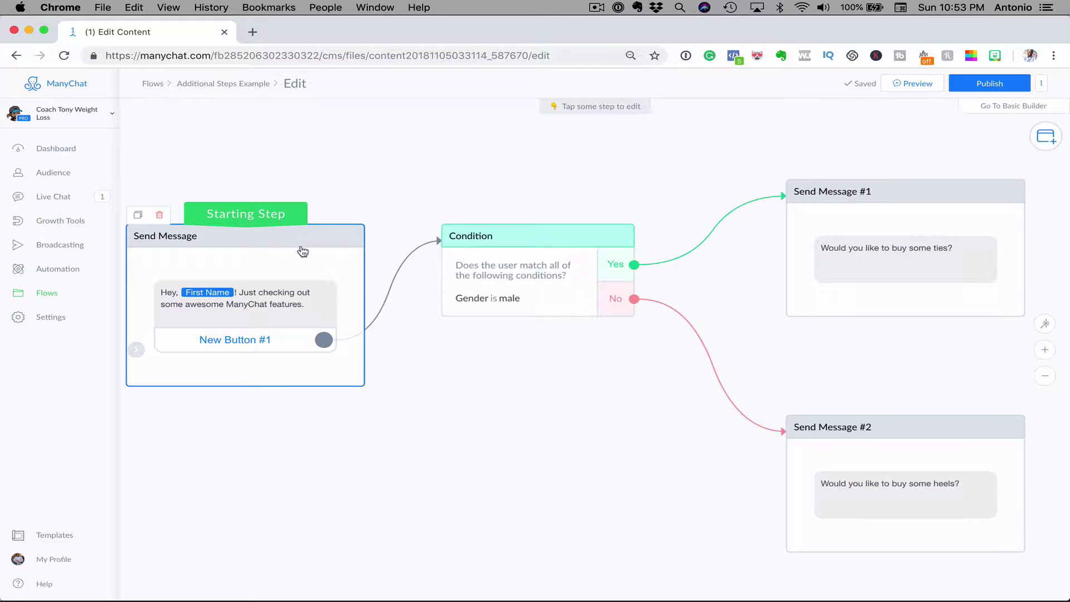
Unlink the Condition from the starting message's button and delete the Condition block from the flow
{"action": "left_click", "coordinate": [306, 240]}
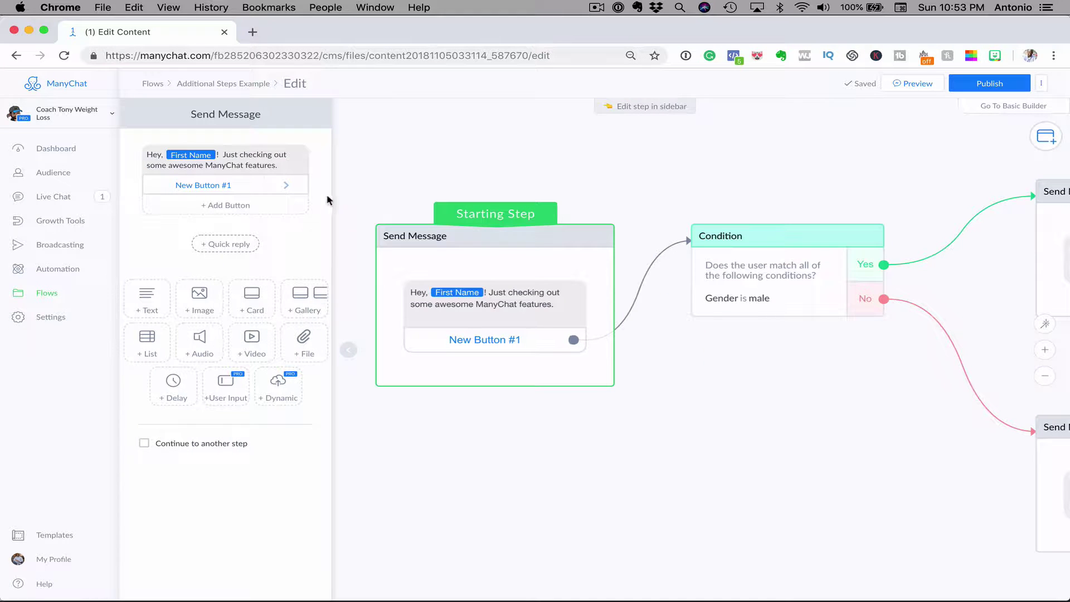
{"action": "left_click", "coordinate": [227, 187]}
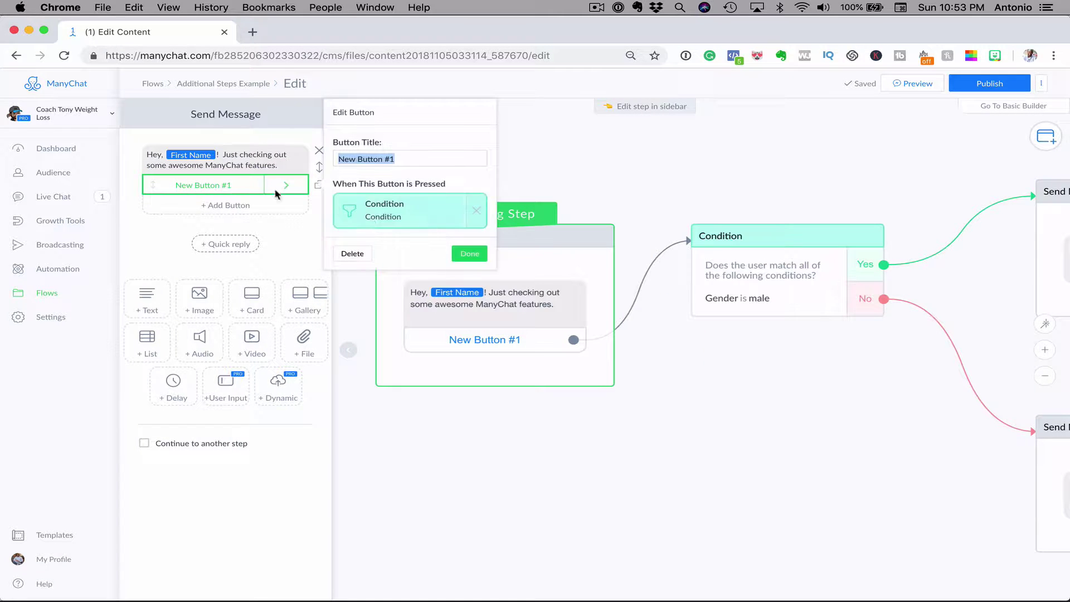
{"action": "left_click", "coordinate": [477, 216]}
{"action": "left_click", "coordinate": [632, 281]}
{"action": "left_click", "coordinate": [811, 248]}
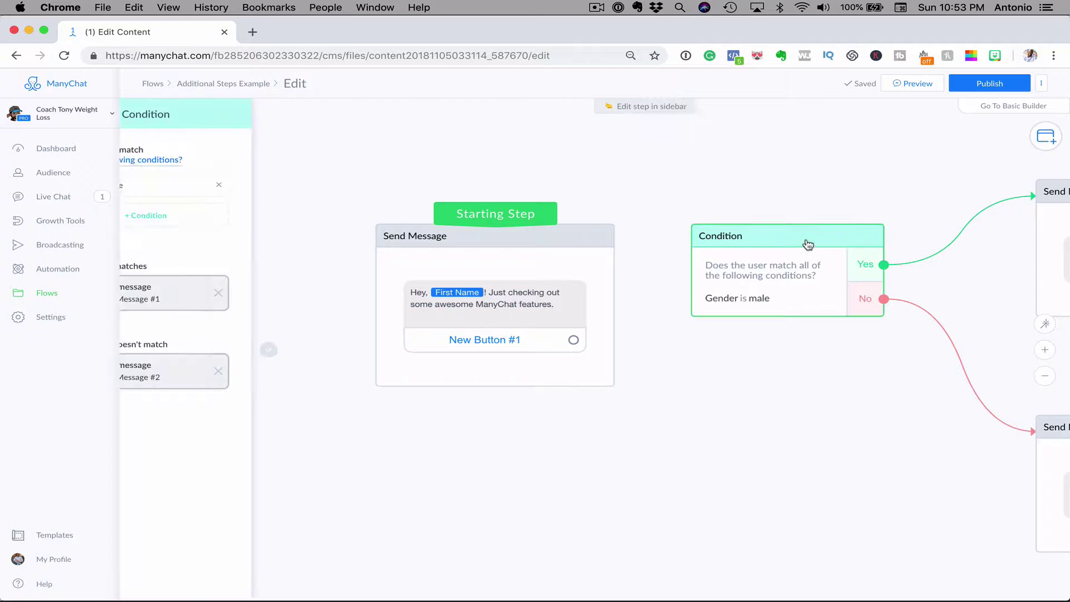
{"action": "left_click", "coordinate": [724, 215]}
{"action": "left_click", "coordinate": [633, 137]}
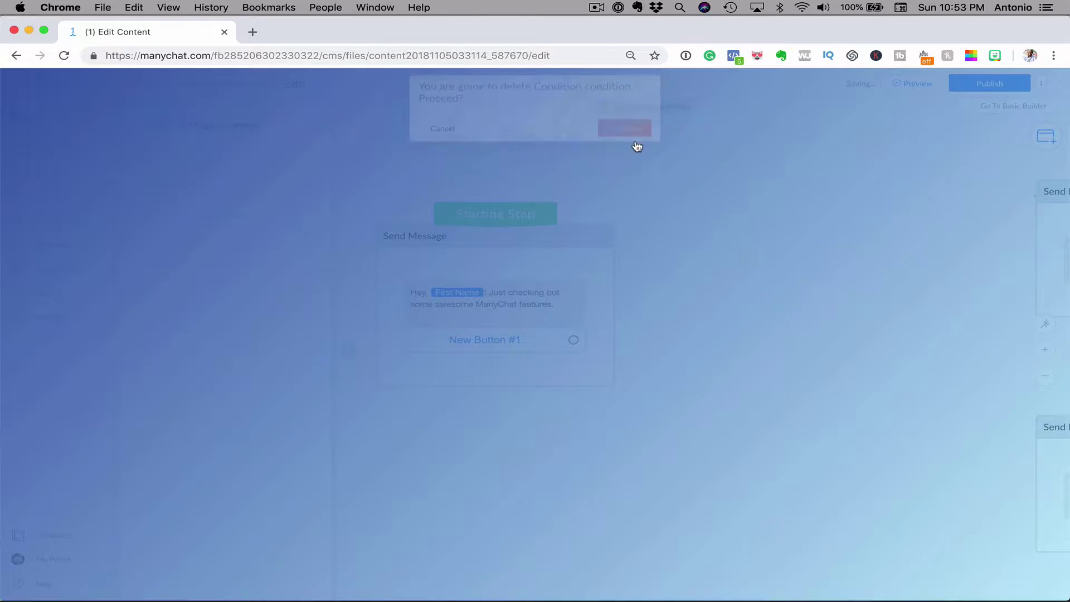
Set the starting message's button to trigger a Randomizer step and open the randomizer's settings
{"action": "left_click", "coordinate": [600, 210]}
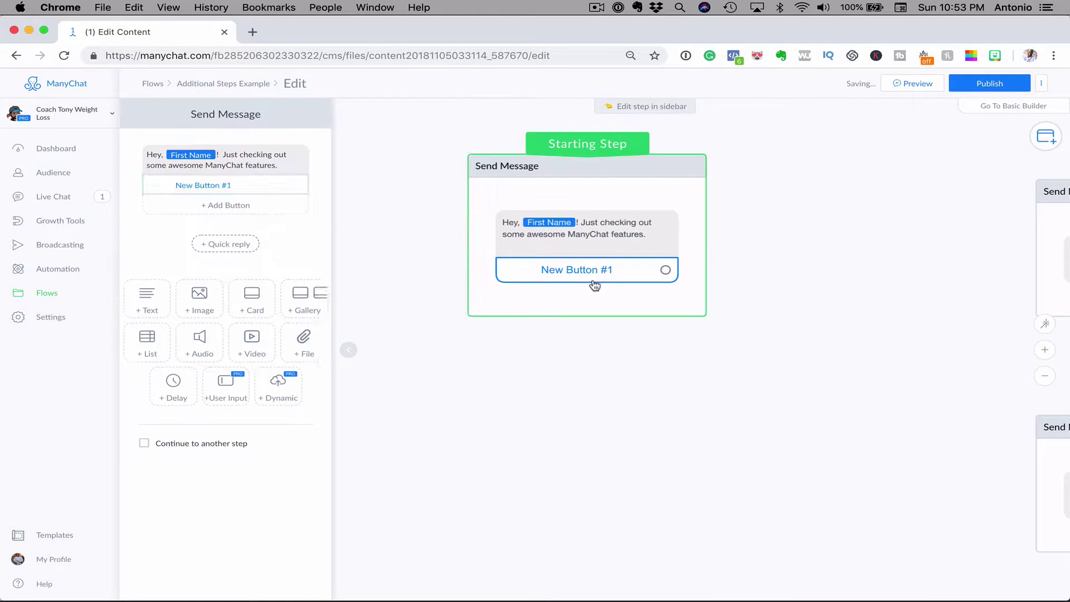
{"action": "left_click", "coordinate": [591, 273]}
{"action": "scroll", "coordinate": [409, 262], "scroll_direction": "down", "scroll_amount": 5}
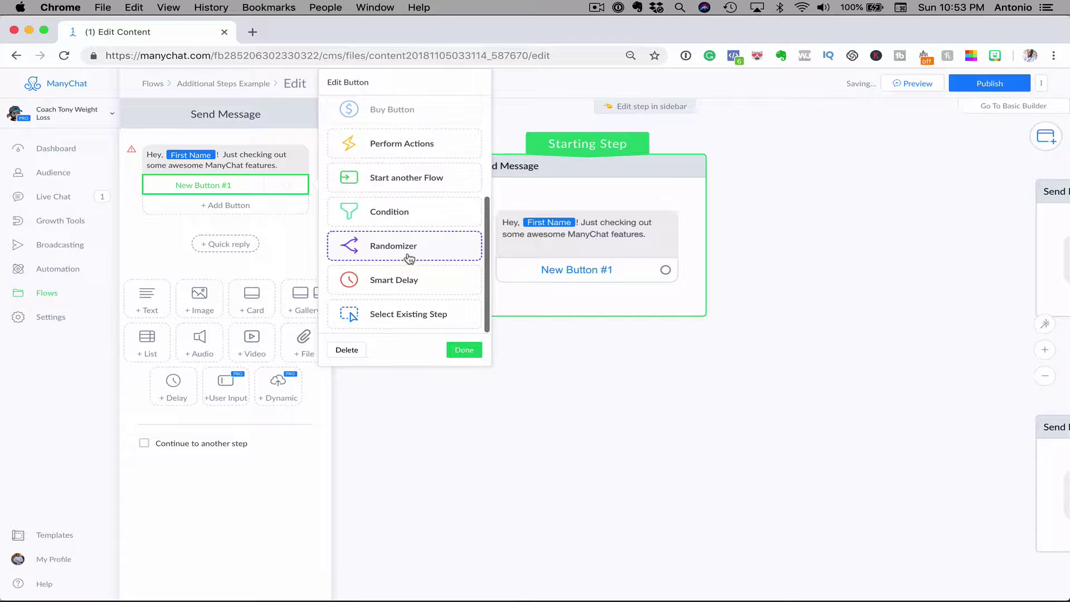
{"action": "left_click", "coordinate": [405, 248]}
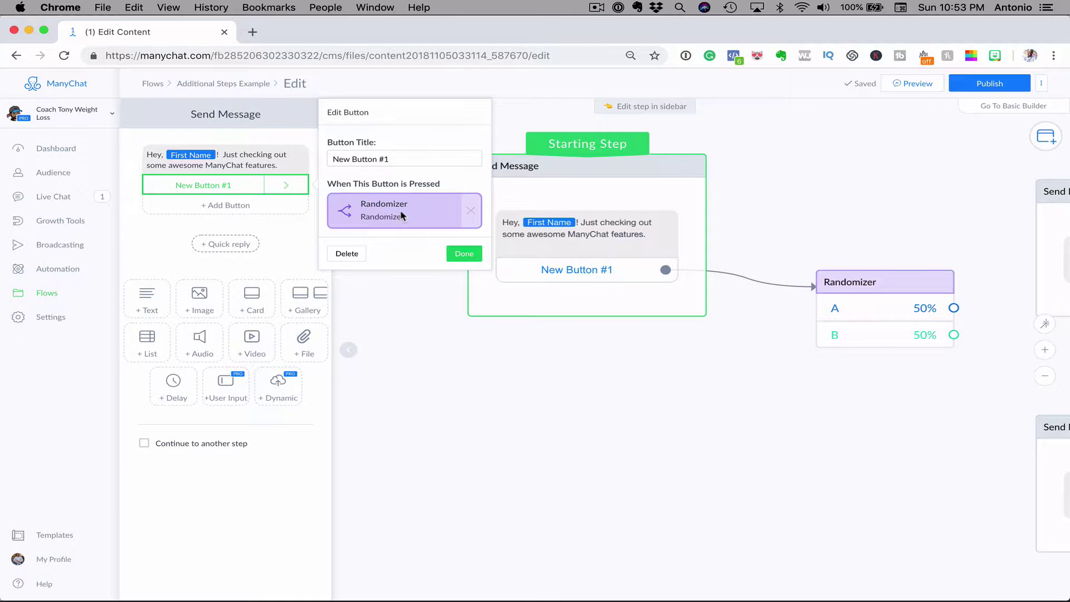
{"action": "left_click", "coordinate": [401, 215]}
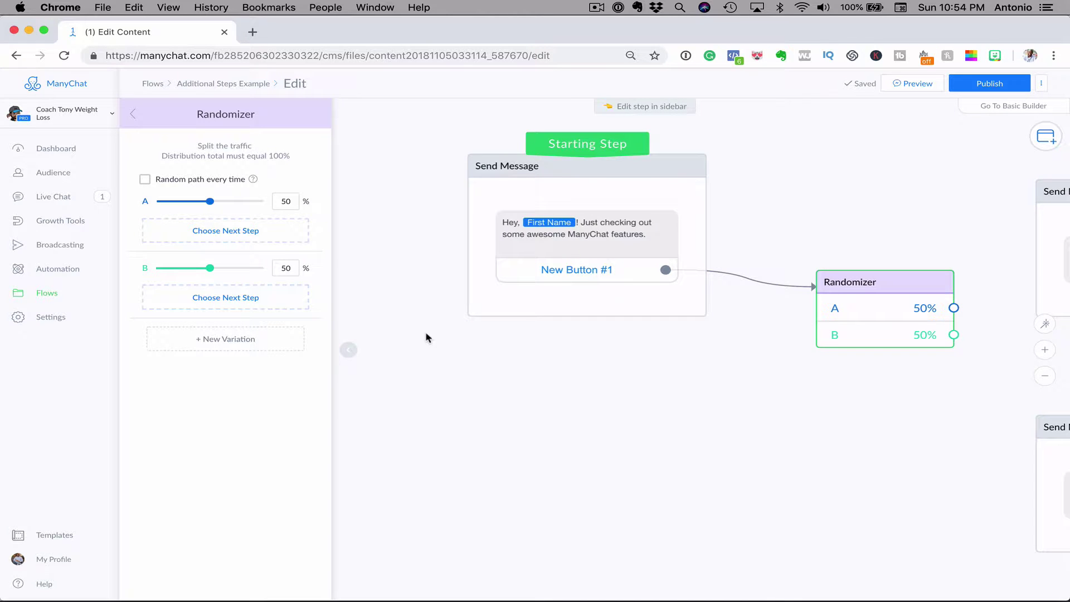
Link randomizer variation A to a new Send Message step and place its block above the two existing message blocks
{"action": "left_click", "coordinate": [240, 231]}
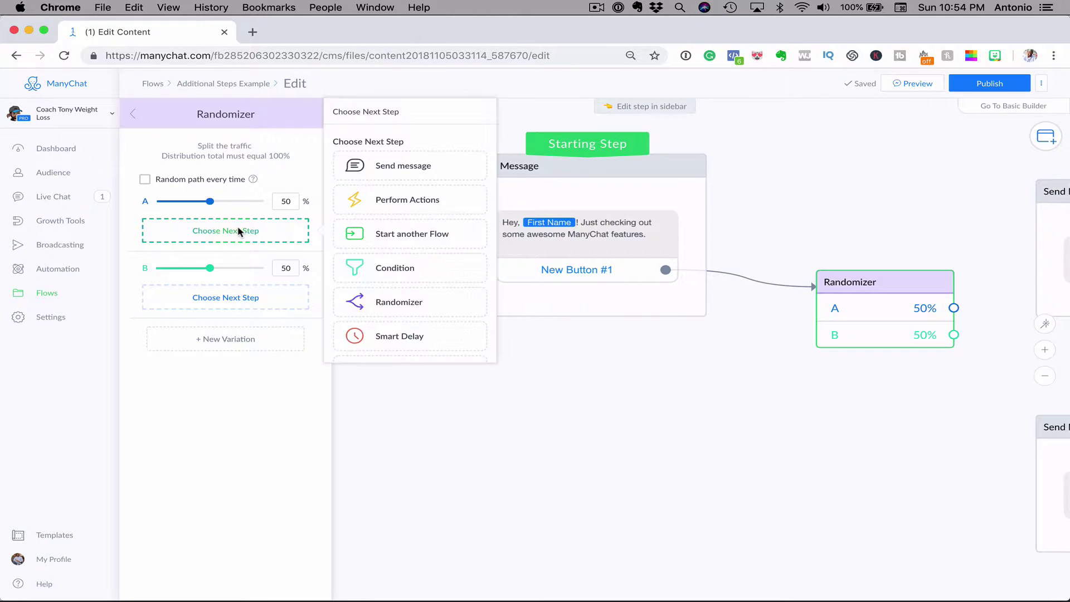
{"action": "left_click", "coordinate": [389, 173]}
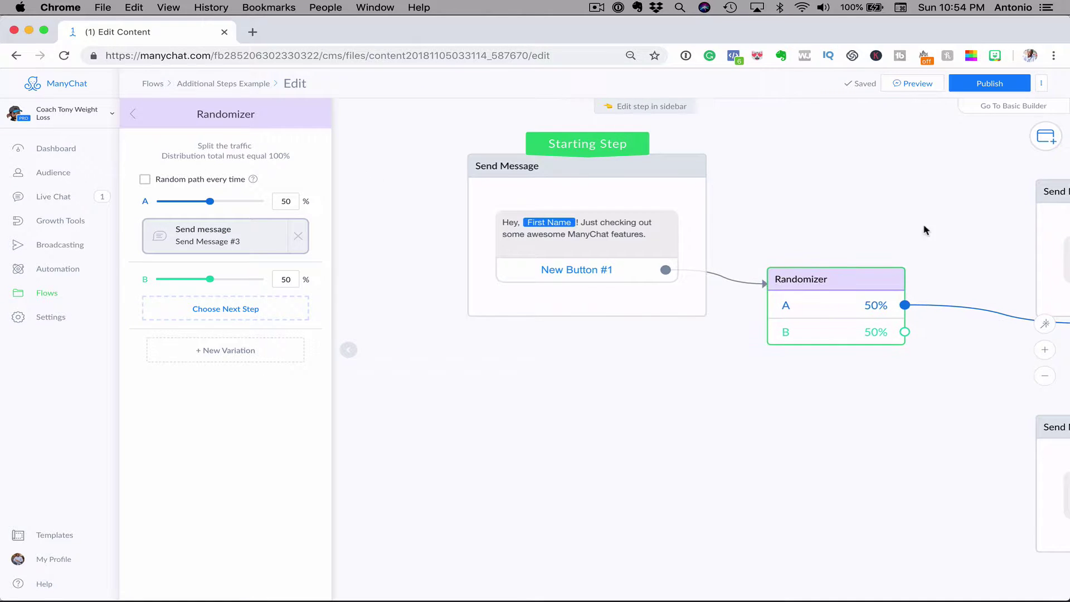
{"action": "left_click", "coordinate": [1038, 379]}
{"action": "left_click_drag", "start_coordinate": [878, 334], "coordinate": [838, 198]}
{"action": "left_click_drag", "start_coordinate": [881, 280], "coordinate": [898, 279]}
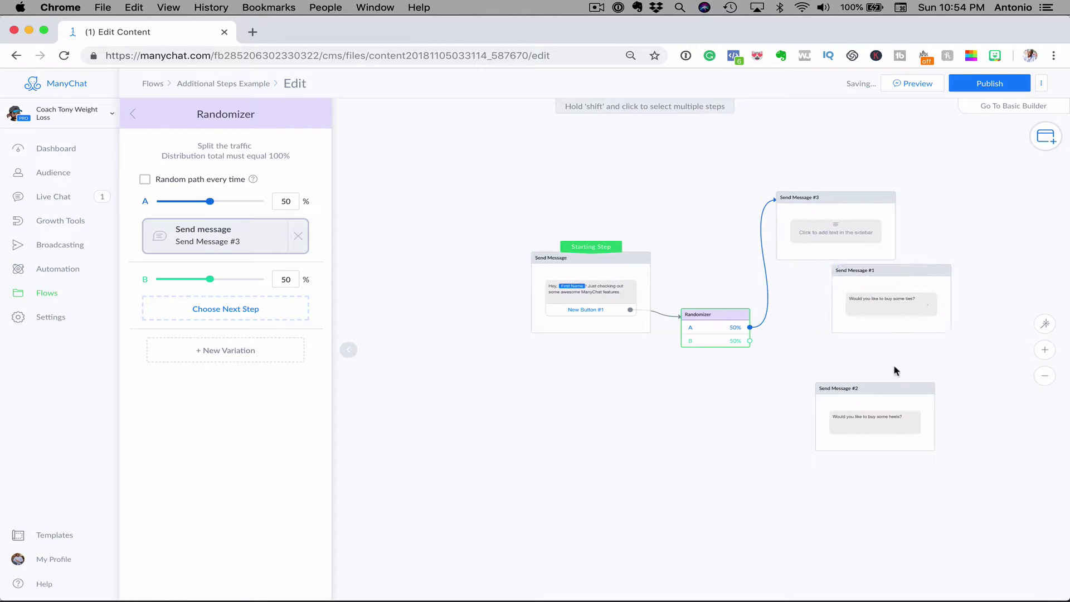
Delete the three Send Message blocks, keeping only the starting message and the Randomizer in the flow
{"action": "left_click", "coordinate": [890, 393]}
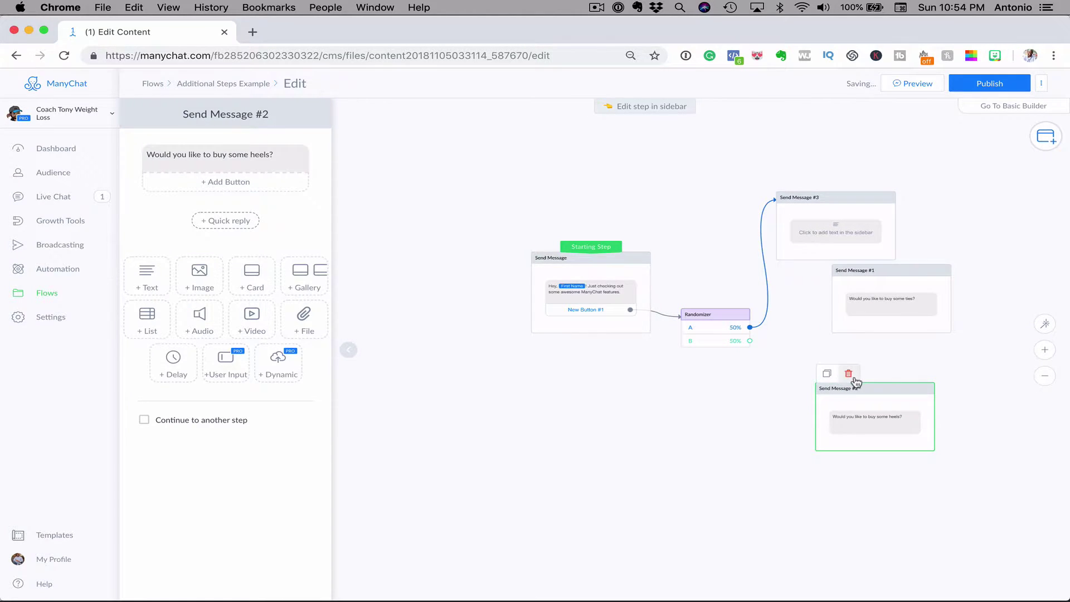
{"action": "left_click", "coordinate": [848, 373]}
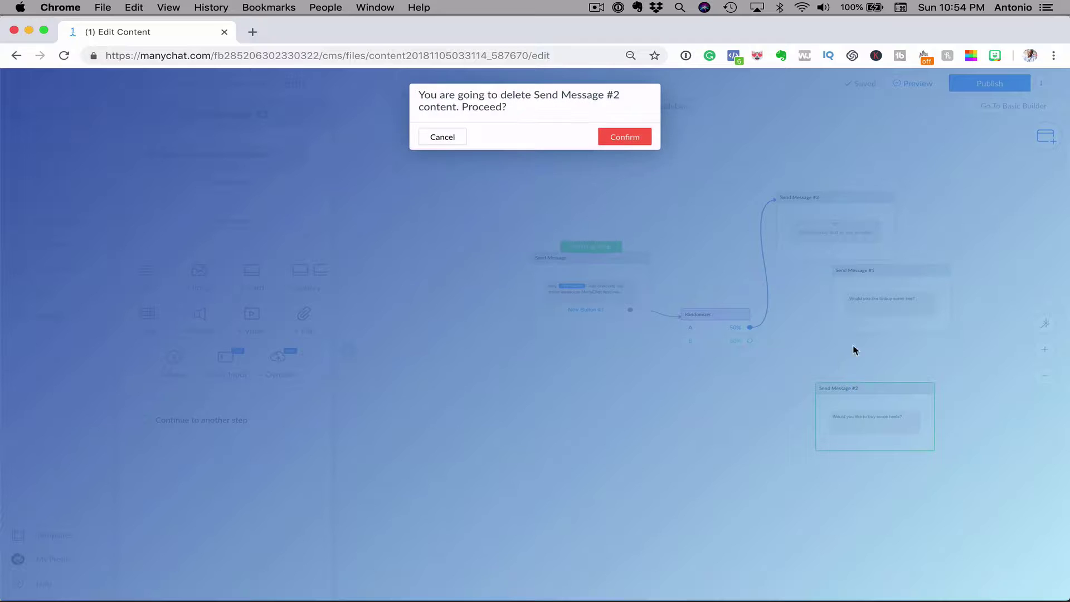
{"action": "left_click", "coordinate": [634, 137]}
{"action": "left_click", "coordinate": [856, 282]}
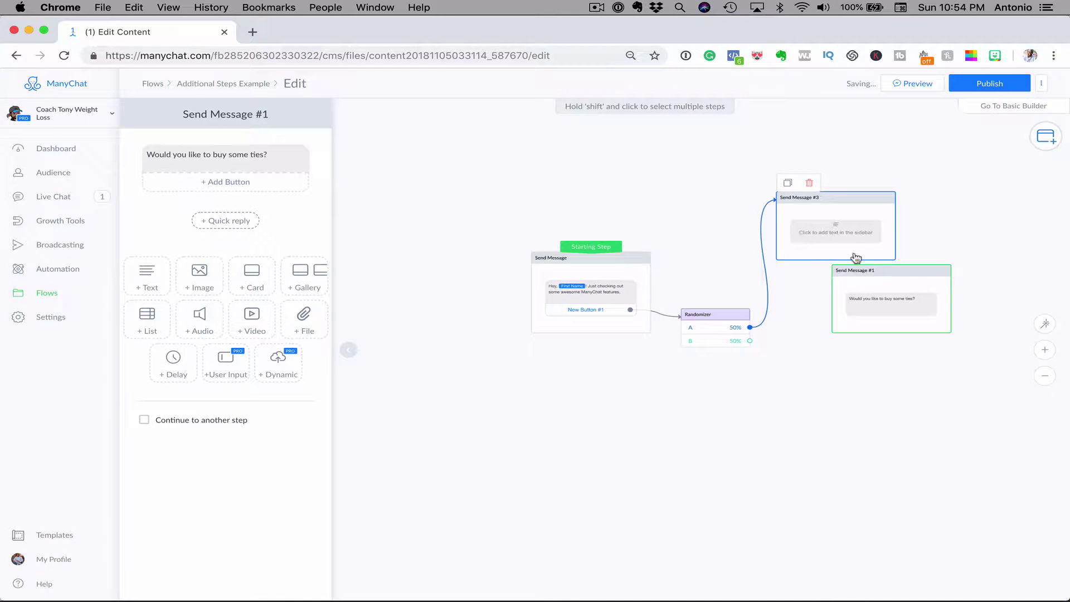
{"action": "left_click", "coordinate": [809, 184]}
{"action": "left_click", "coordinate": [849, 270]}
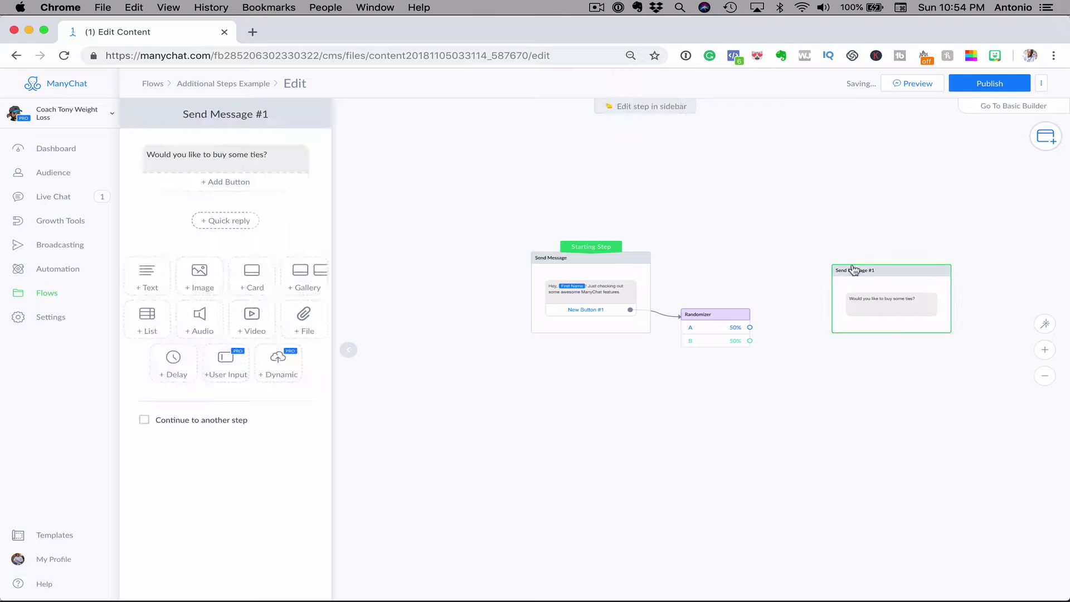
{"action": "left_click", "coordinate": [865, 256]}
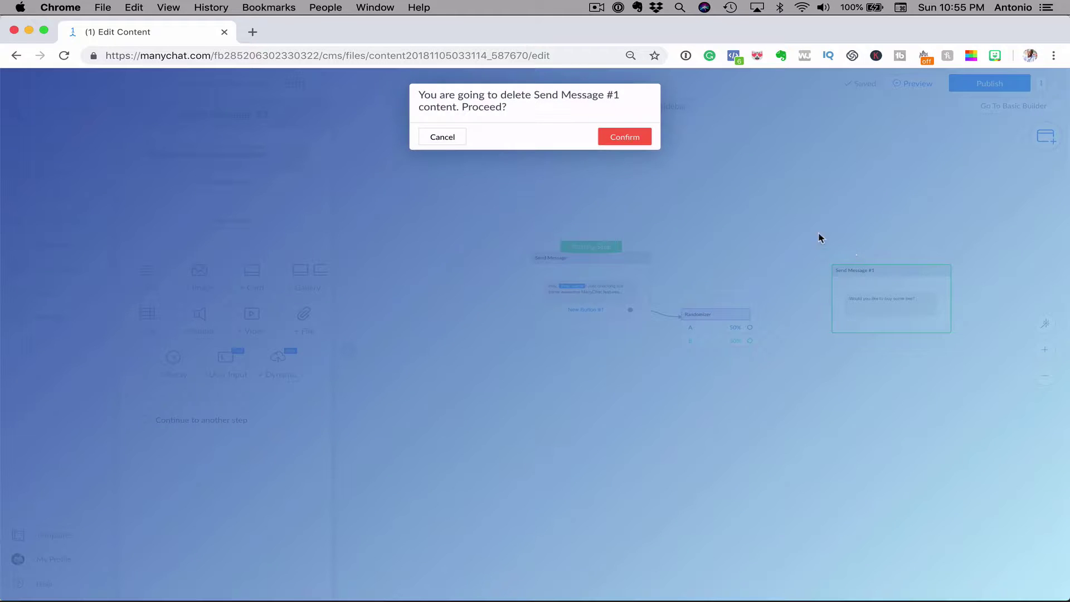
{"action": "left_click", "coordinate": [646, 137]}
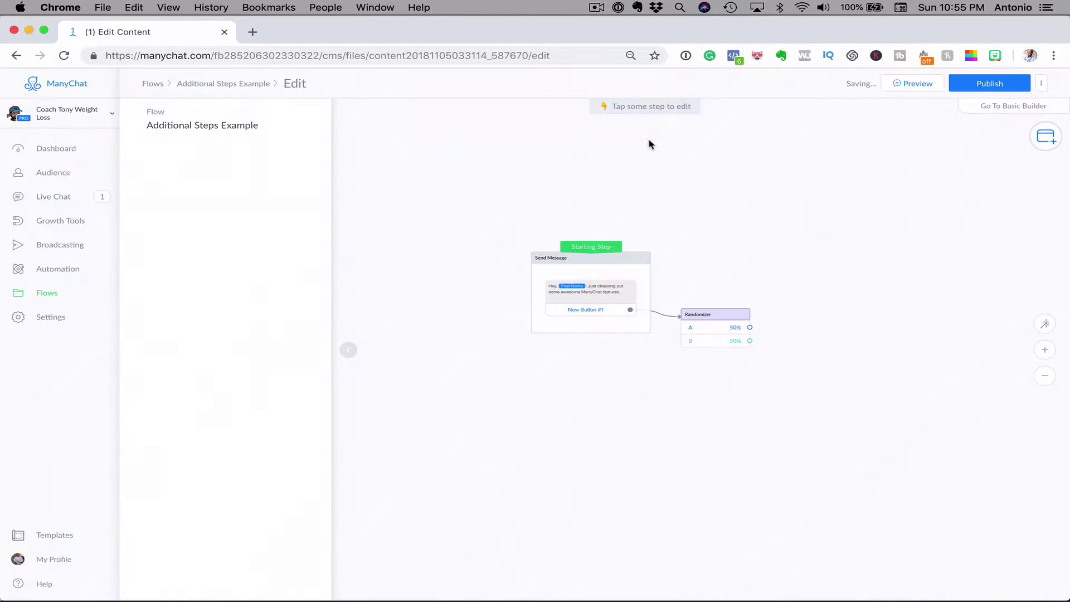
Link randomizer variation A to a new Send Message step and place its block up beside the Randomizer
{"action": "left_click", "coordinate": [729, 320]}
{"action": "left_click", "coordinate": [249, 231]}
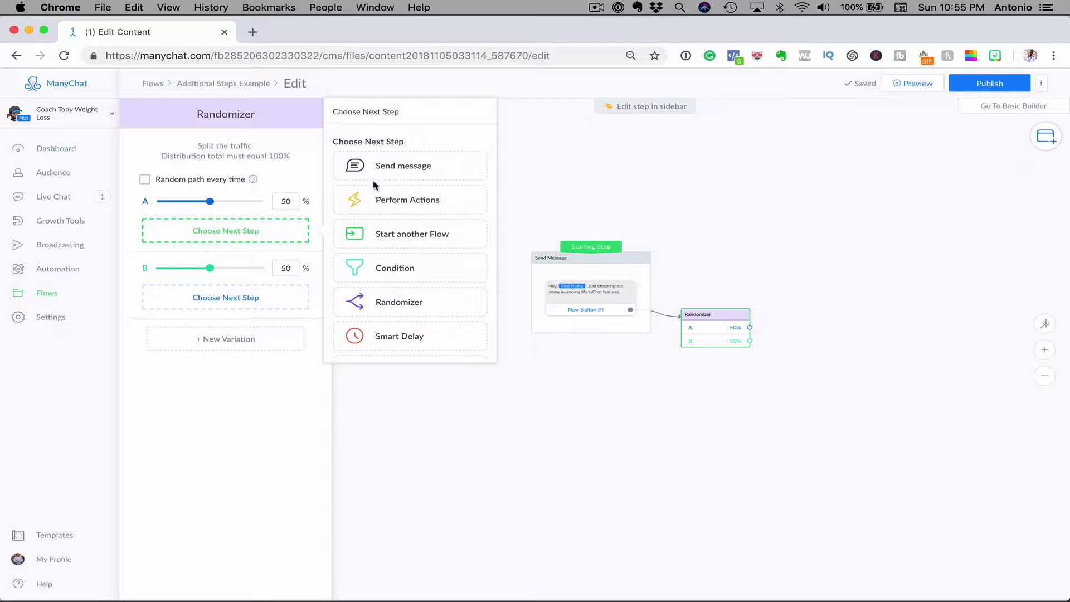
{"action": "left_click", "coordinate": [399, 175]}
{"action": "left_click_drag", "start_coordinate": [862, 325], "coordinate": [852, 260]}
Write "Would you like to buy these red ties with balloons on it?" as the text of Send Message #1
{"action": "left_click", "coordinate": [853, 290]}
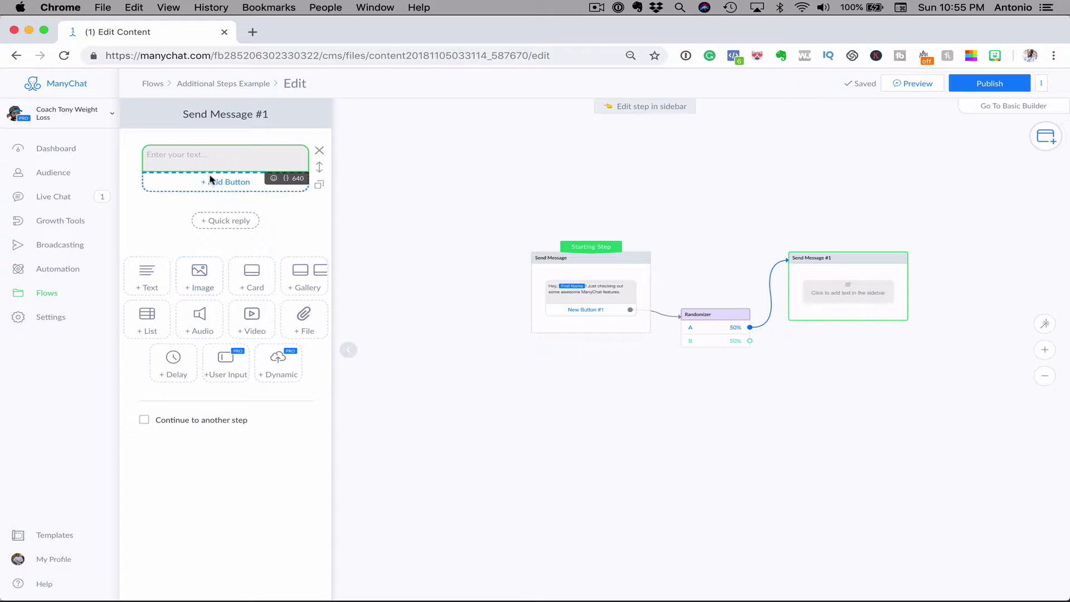
{"action": "type", "text": "Would you"}
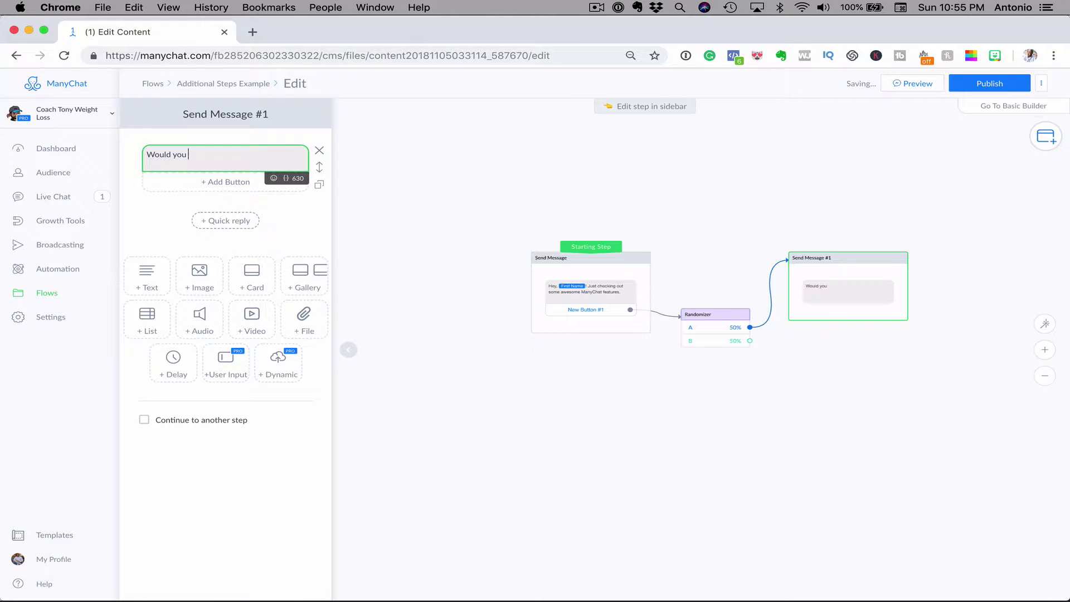
{"action": "type", "text": " like to but"}
{"action": "key", "text": "BackSpace"}
{"action": "type", "text": "y these red ties with ballons on it"}
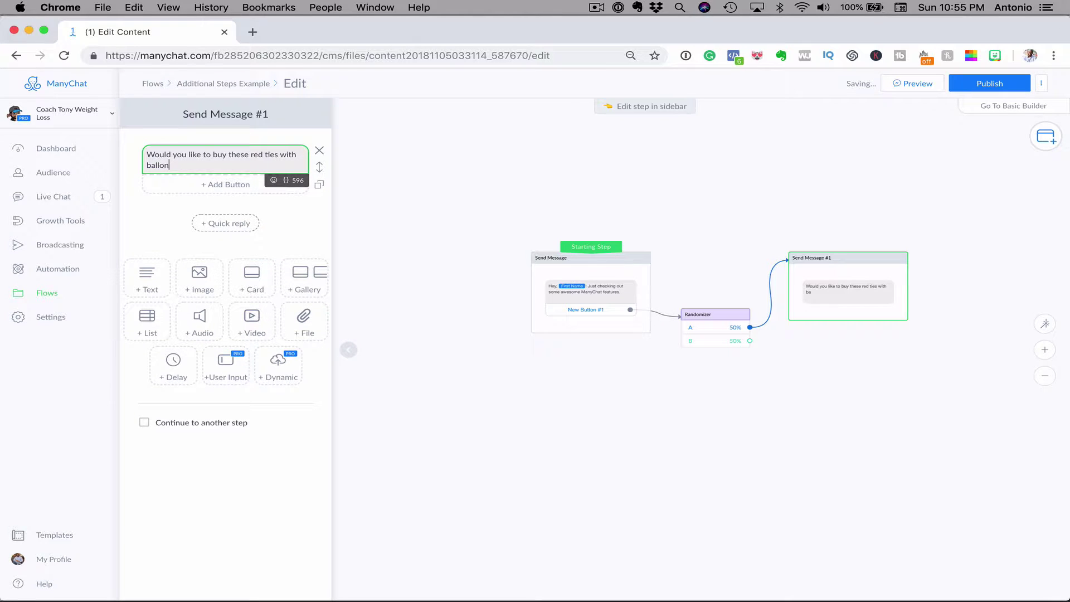
{"action": "key", "text": "BackSpace"}
{"action": "key", "text": "BackSpace"}
{"action": "key", "text": "BackSpace"}
{"action": "key", "text": "BackSpace"}
{"action": "key", "text": "BackSpace"}
{"action": "key", "text": "BackSpace"}
{"action": "key", "text": "BackSpace"}
{"action": "key", "text": "BackSpace"}
{"action": "type", "text": "ons"}
Link randomizer variation B to a new Send Message step and open that message's text for editing
{"action": "left_click", "coordinate": [706, 347]}
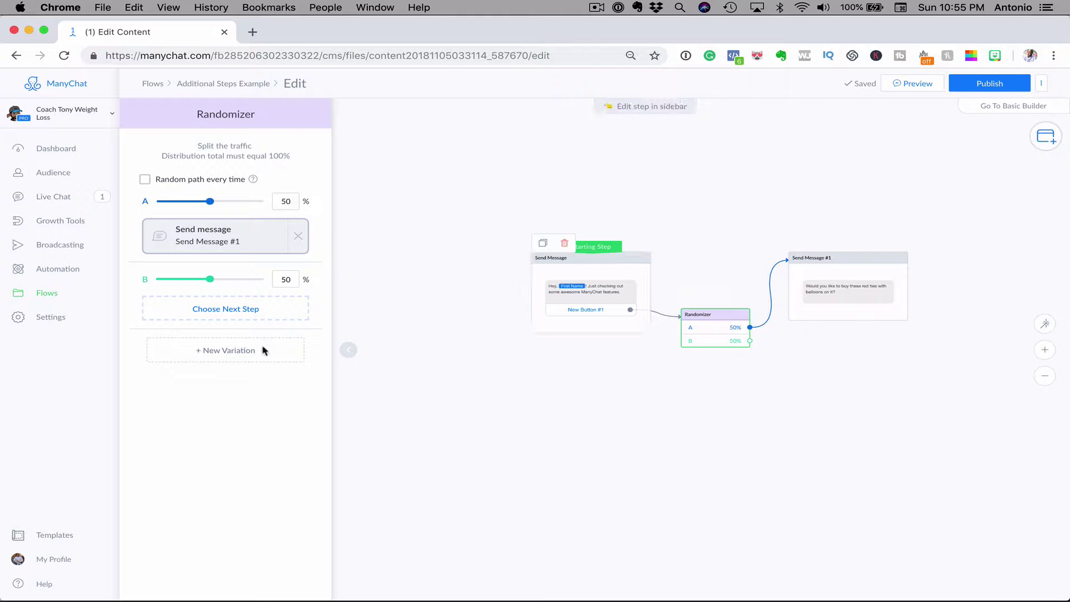
{"action": "left_click", "coordinate": [229, 314]}
{"action": "left_click", "coordinate": [358, 250]}
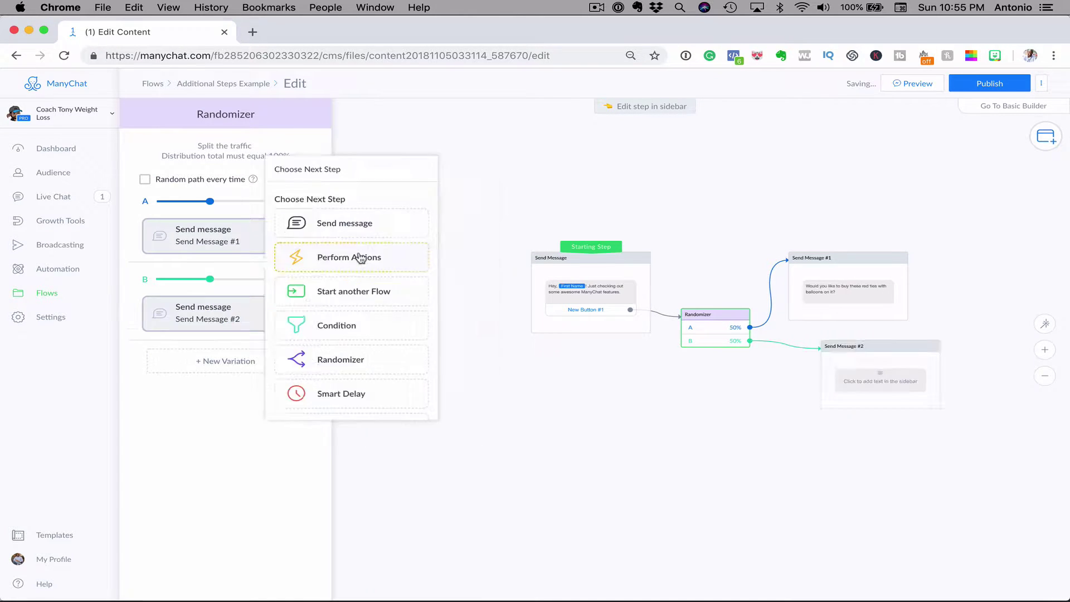
{"action": "left_click", "coordinate": [223, 313]}
{"action": "left_click", "coordinate": [225, 161]}
Write "Would you like to buy these red ties with no balloons?" as the text of Send Message #2
{"action": "type", "text": "Would "}
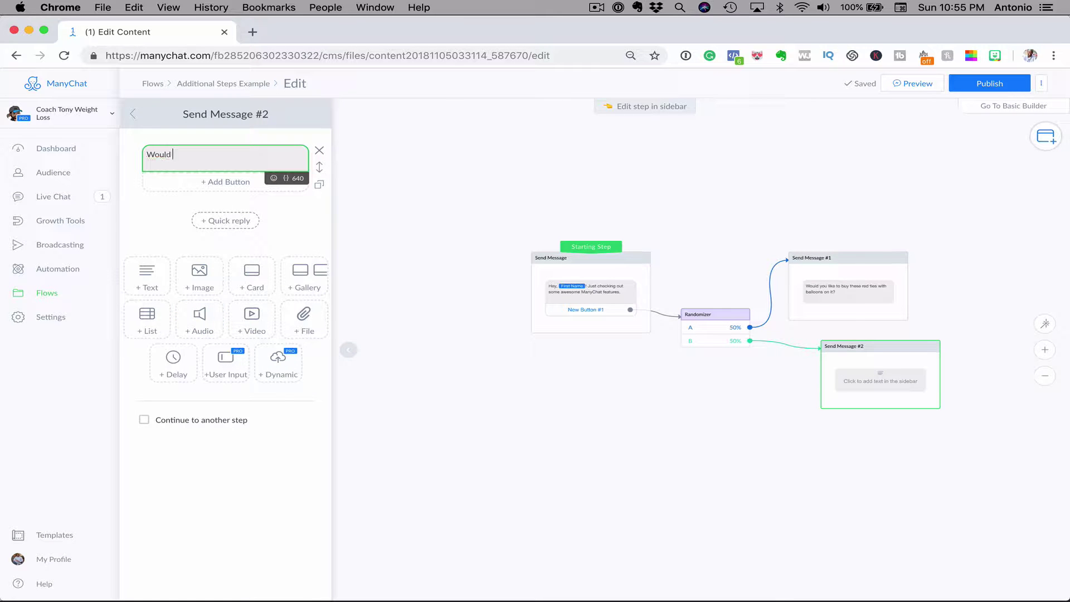
{"action": "type", "text": "you like to buy these b"}
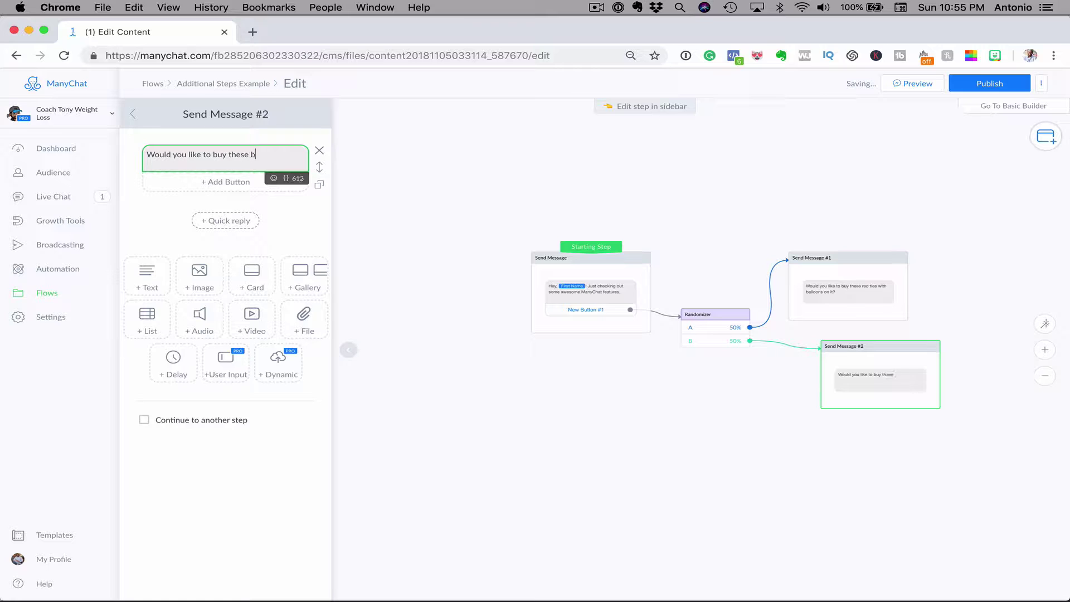
{"action": "type", "text": "lye"}
{"action": "type", "text": " ties with balloom"}
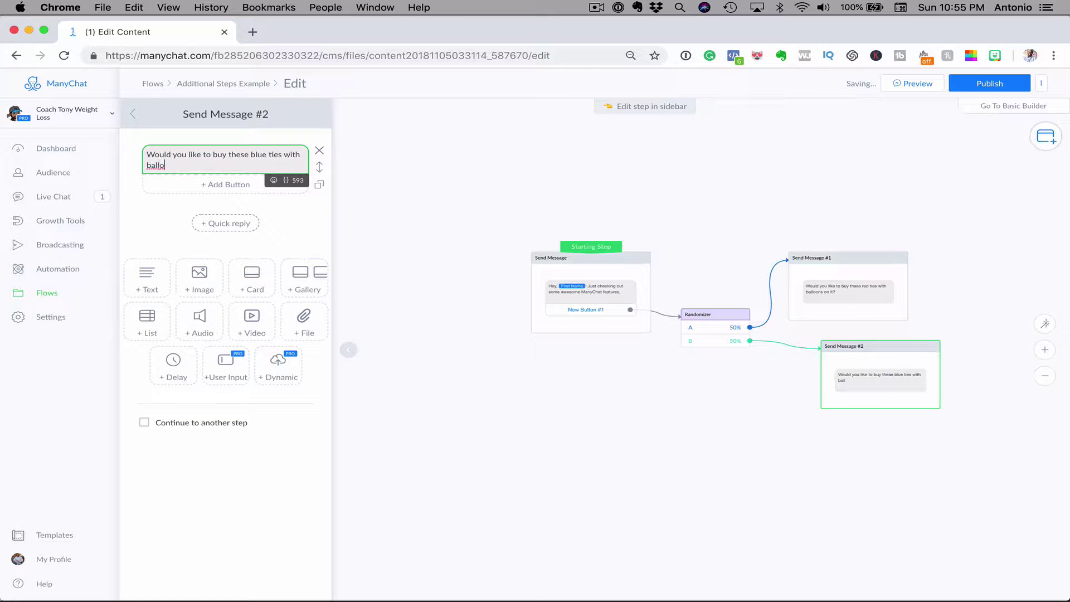
{"action": "key", "text": "BackSpace"}
{"action": "type", "text": "s o"}
{"action": "left_click_drag", "start_coordinate": [252, 154], "coordinate": [204, 165]}
{"action": "key", "text": "BackSpace"}
{"action": "key", "text": "BackSpace"}
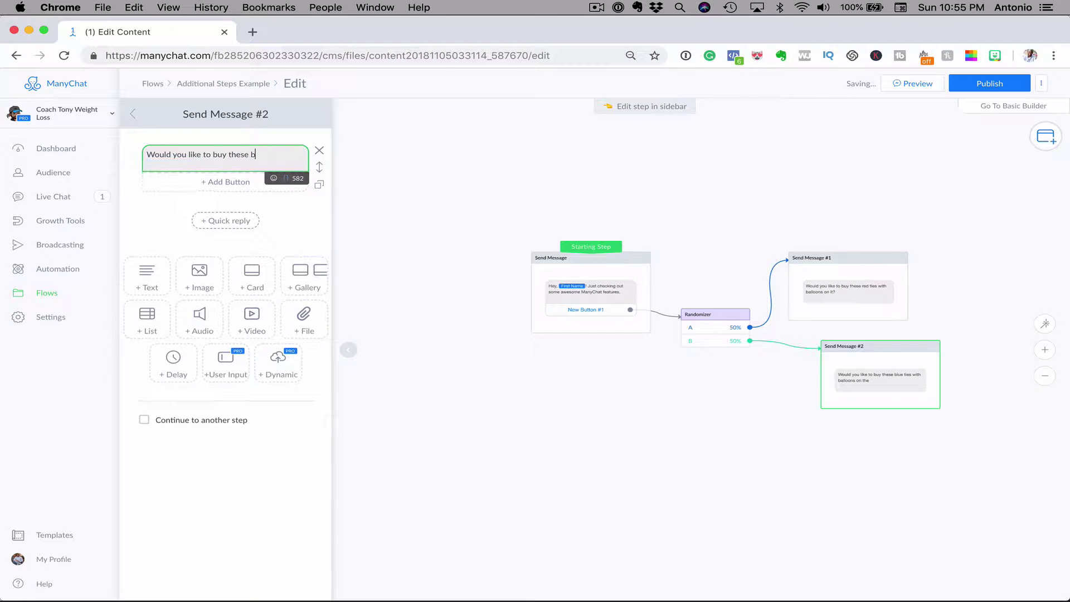
{"action": "type", "text": "red ties with no ba"}
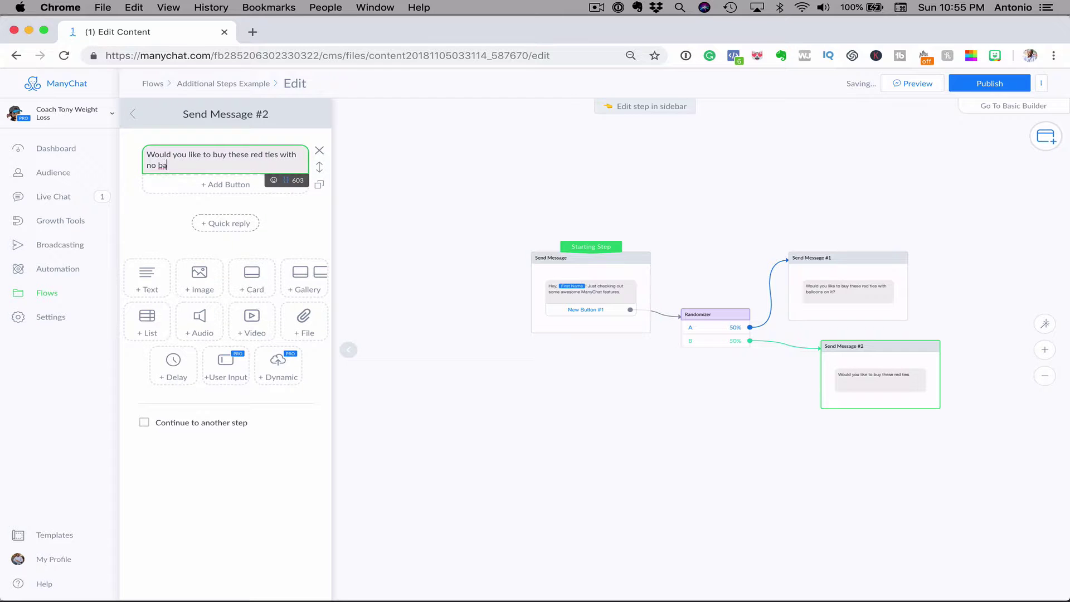
{"action": "type", "text": "llons"}
{"action": "key", "text": "BackSpace"}
{"action": "type", "text": "n?"}
{"action": "key", "text": "BackSpace"}
{"action": "type", "text": "on"}
{"action": "left_click", "coordinate": [409, 273]}
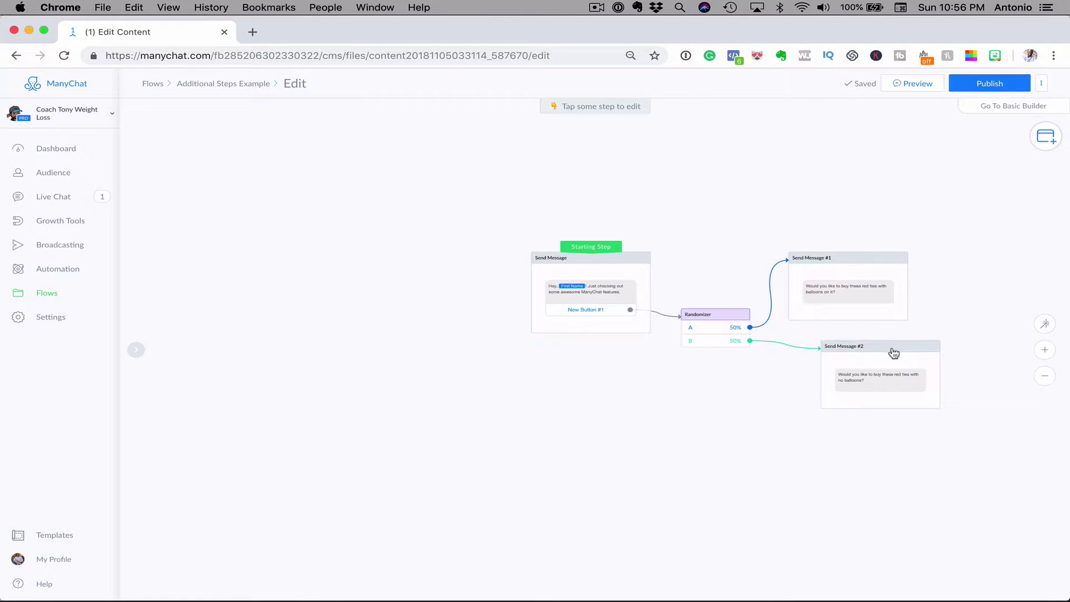
Place the Send Message #2 block below Send Message #1 and widen the vertical gap between them
{"action": "left_click_drag", "start_coordinate": [894, 348], "coordinate": [865, 372]}
{"action": "left_click", "coordinate": [866, 266]}
{"action": "left_click_drag", "start_coordinate": [865, 258], "coordinate": [861, 246]}
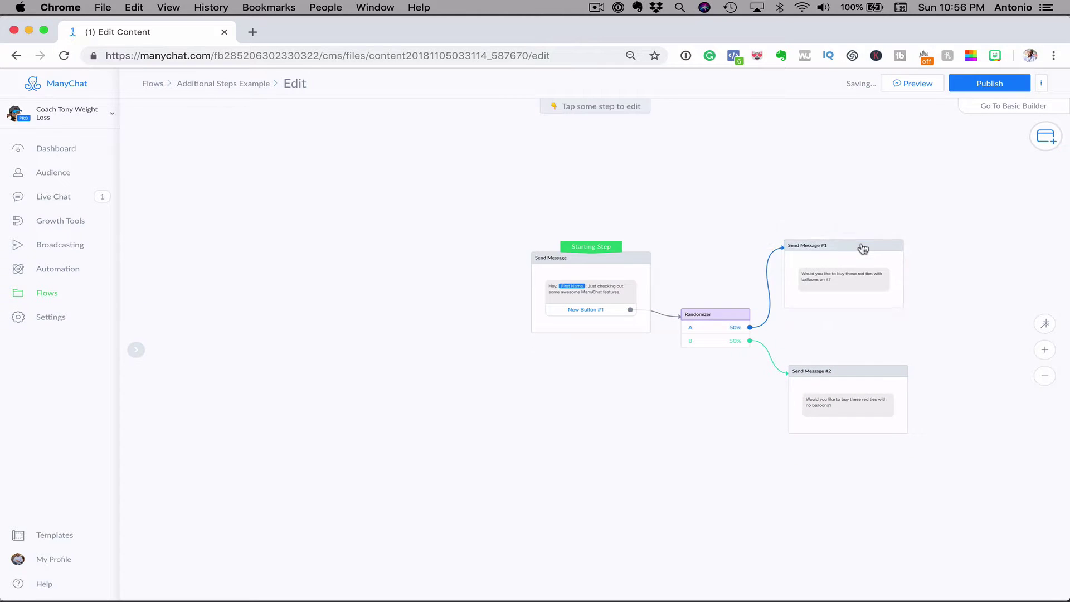
{"action": "left_click", "coordinate": [886, 372]}
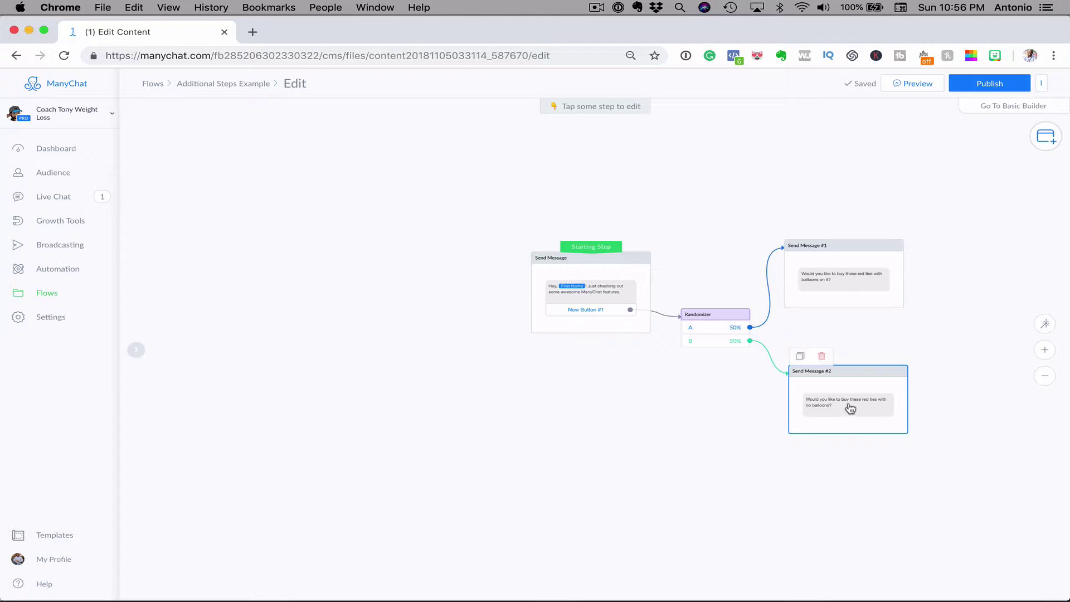
Raise the Randomizer block between the two messages, line up both message blocks and move the starting message farther away
{"action": "left_click", "coordinate": [136, 354]}
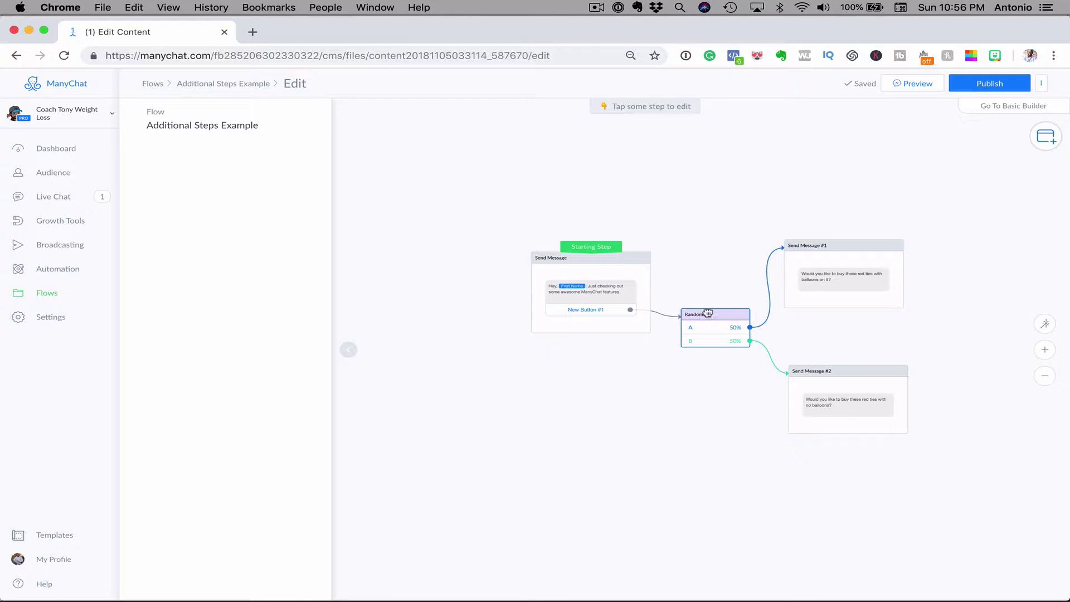
{"action": "left_click_drag", "start_coordinate": [708, 313], "coordinate": [715, 295]}
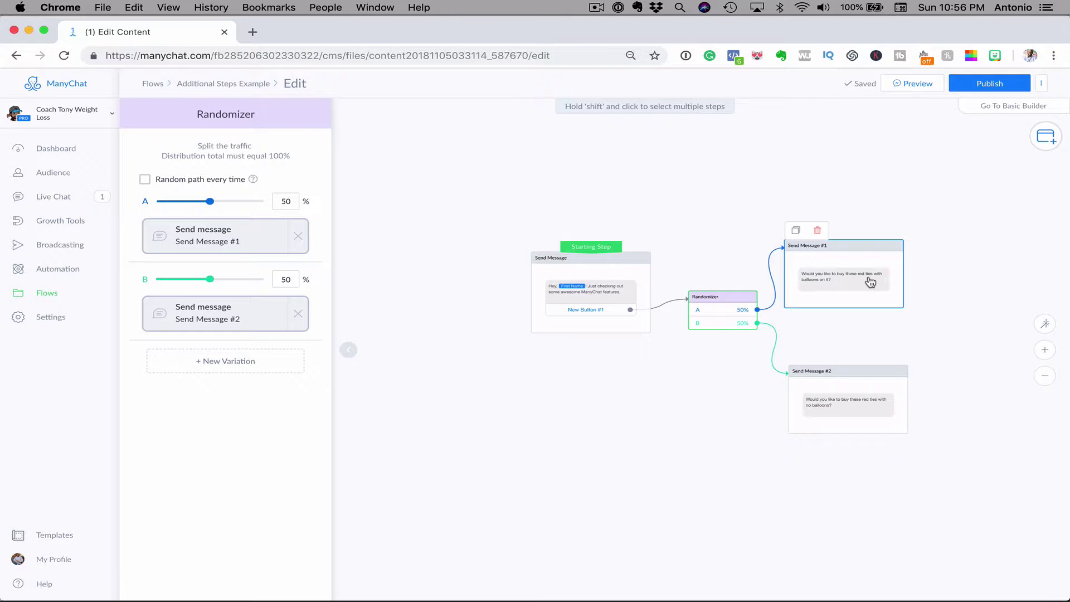
{"action": "left_click_drag", "start_coordinate": [876, 246], "coordinate": [889, 246]}
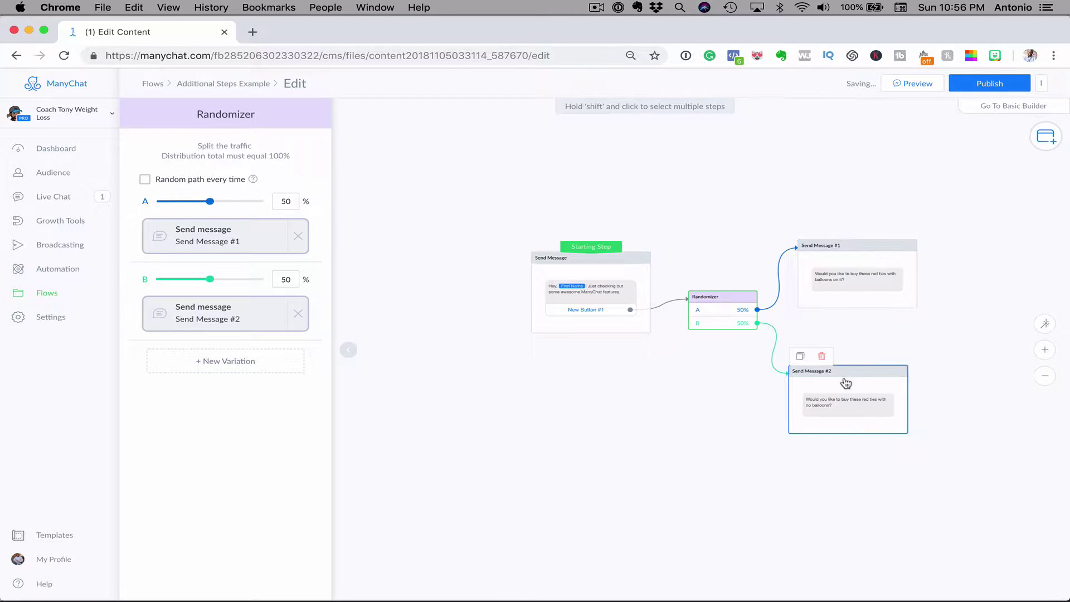
{"action": "left_click_drag", "start_coordinate": [846, 383], "coordinate": [853, 374]}
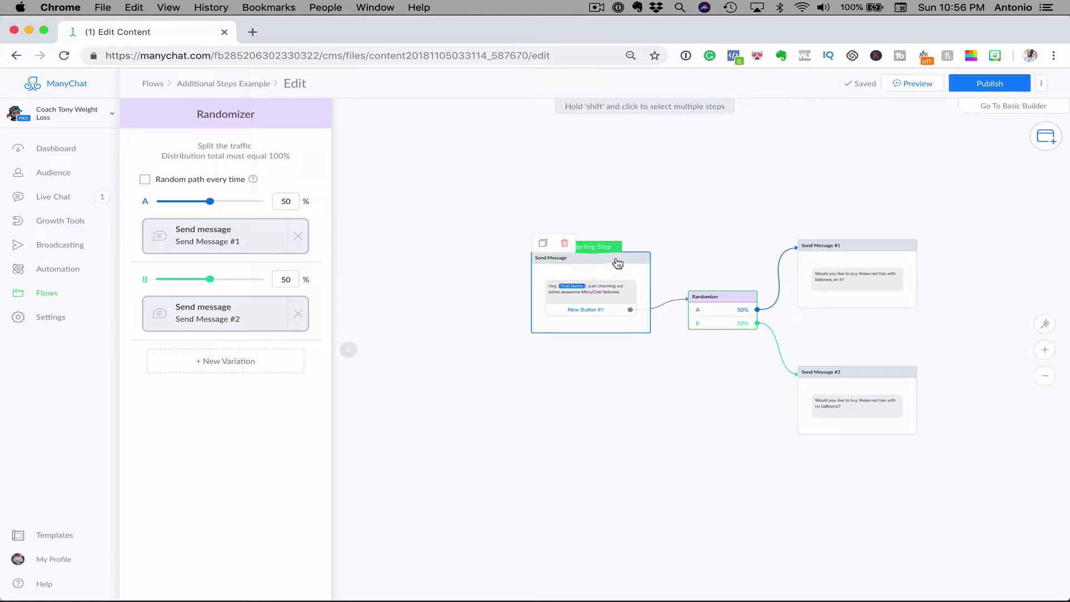
{"action": "left_click_drag", "start_coordinate": [616, 269], "coordinate": [587, 270]}
Add variation C to the randomizer, link it to a new Send Message step and open that message's text for editing
{"action": "left_click", "coordinate": [257, 363]}
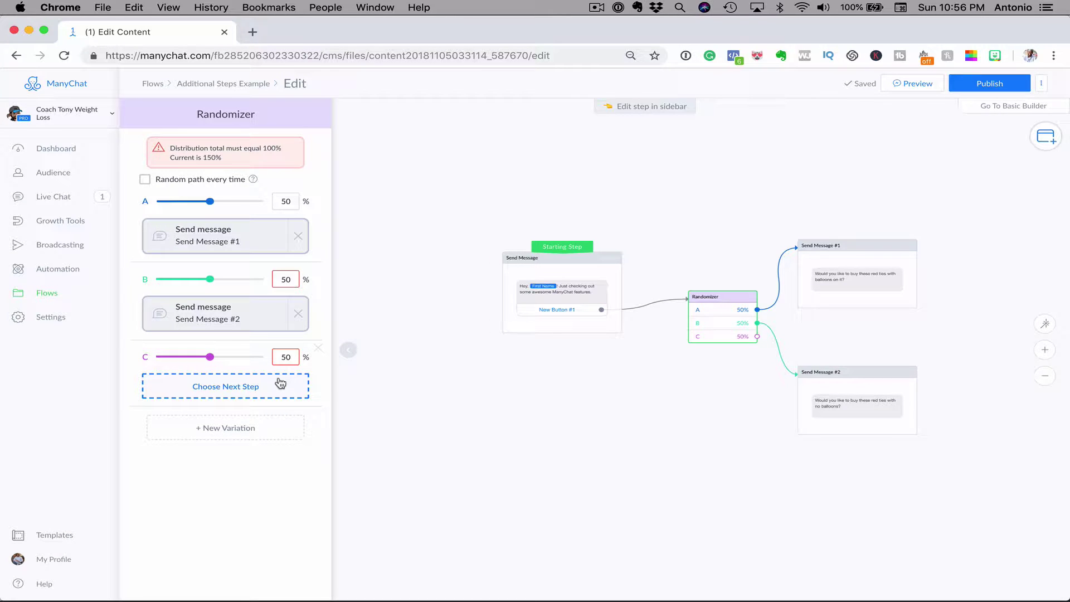
{"action": "left_click", "coordinate": [230, 389]}
{"action": "left_click", "coordinate": [386, 321]}
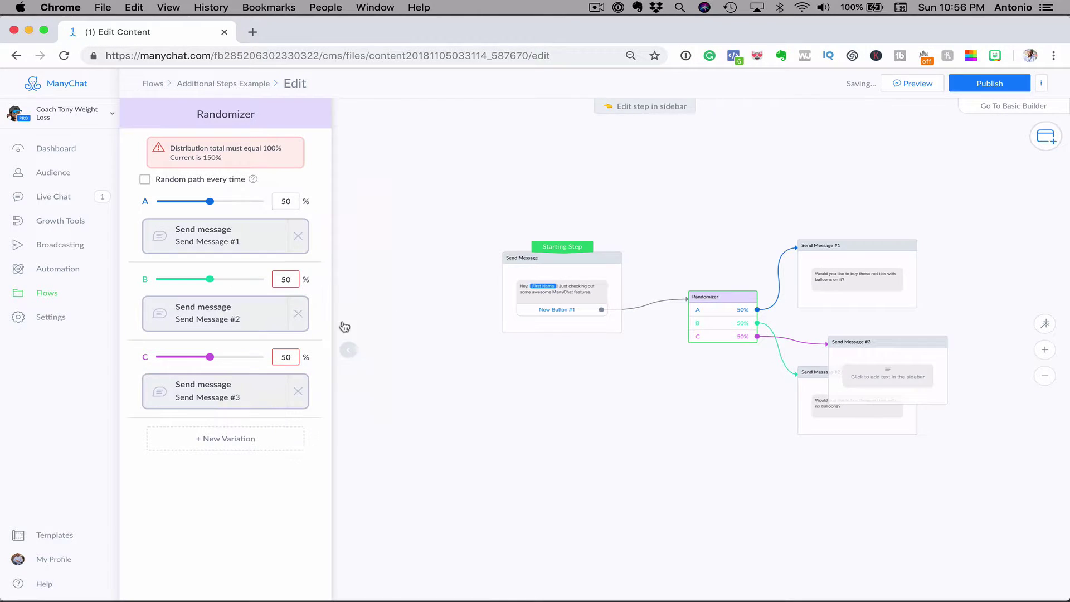
{"action": "left_click", "coordinate": [238, 394]}
{"action": "left_click", "coordinate": [223, 158]}
Write "Would you like to buy a red tie with balloons and matching hat?" as the text of Send Message #3
{"action": "type", "text": "W"}
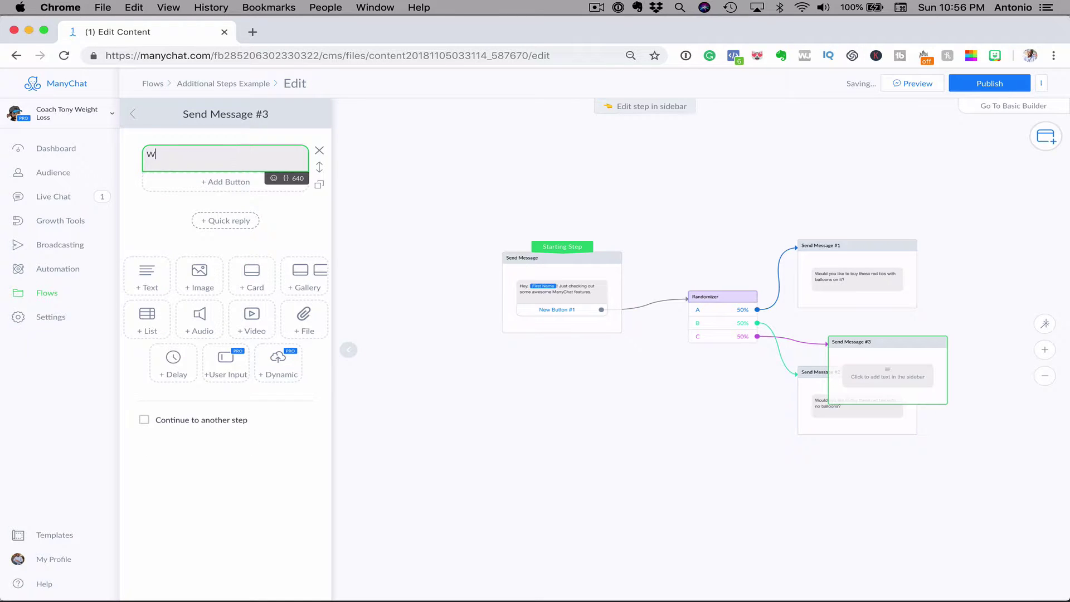
{"action": "type", "text": "ould you like to be"}
{"action": "key", "text": "BackSpace"}
{"action": "type", "text": "uy "}
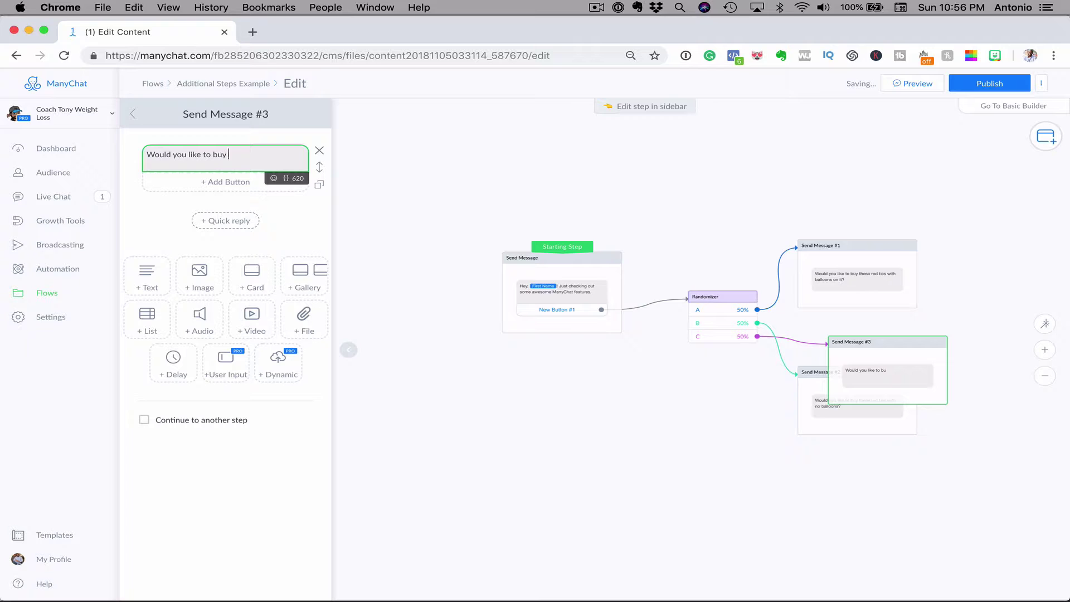
{"action": "type", "text": "red ties"}
{"action": "key", "text": "BackSpace"}
{"action": "key", "text": "BackSpace"}
{"action": "key", "text": "BackSpace"}
{"action": "key", "text": "BackSpace"}
{"action": "key", "text": "BackSpace"}
{"action": "key", "text": "BackSpace"}
{"action": "key", "text": "BackSpace"}
{"action": "type", "text": "red tie, with"}
{"action": "key", "text": "BackSpace"}
{"action": "key", "text": "BackSpace"}
{"action": "key", "text": "BackSpace"}
{"action": "type", "text": "with ballons and m"}
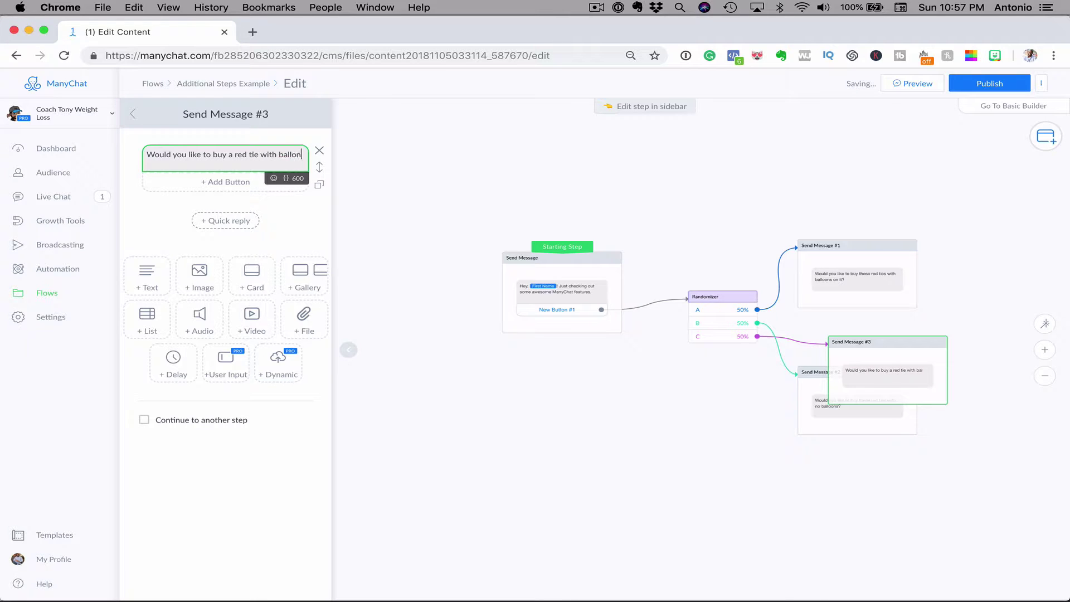
{"action": "key", "text": "BackSpace"}
{"action": "key", "text": "BackSpace"}
{"action": "key", "text": "BackSpace"}
{"action": "key", "text": "BackSpace"}
{"action": "key", "text": "BackSpace"}
{"action": "key", "text": "BackSpace"}
{"action": "key", "text": "BackSpace"}
{"action": "type", "text": "o"}
{"action": "key", "text": "BackSpace"}
{"action": "key", "text": "BackSpace"}
{"action": "type", "text": "ons and "}
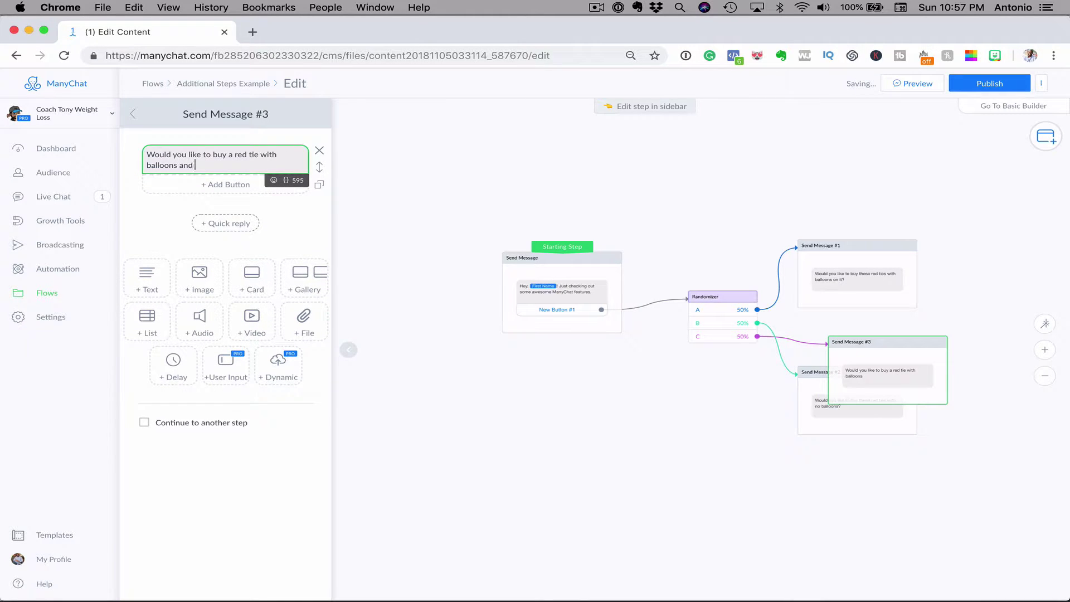
{"action": "type", "text": "matching hat?"}
{"action": "left_click", "coordinate": [407, 217]}
Stack the three randomized message blocks in one column, with Send Message #3 at the bottom
{"action": "left_click_drag", "start_coordinate": [872, 345], "coordinate": [856, 480]}
{"action": "left_click_drag", "start_coordinate": [871, 373], "coordinate": [884, 350]}
{"action": "left_click_drag", "start_coordinate": [878, 255], "coordinate": [890, 252]}
Lower the randomizer's shares for variations A, B and C toward a 100% total distribution
{"action": "left_click", "coordinate": [747, 299]}
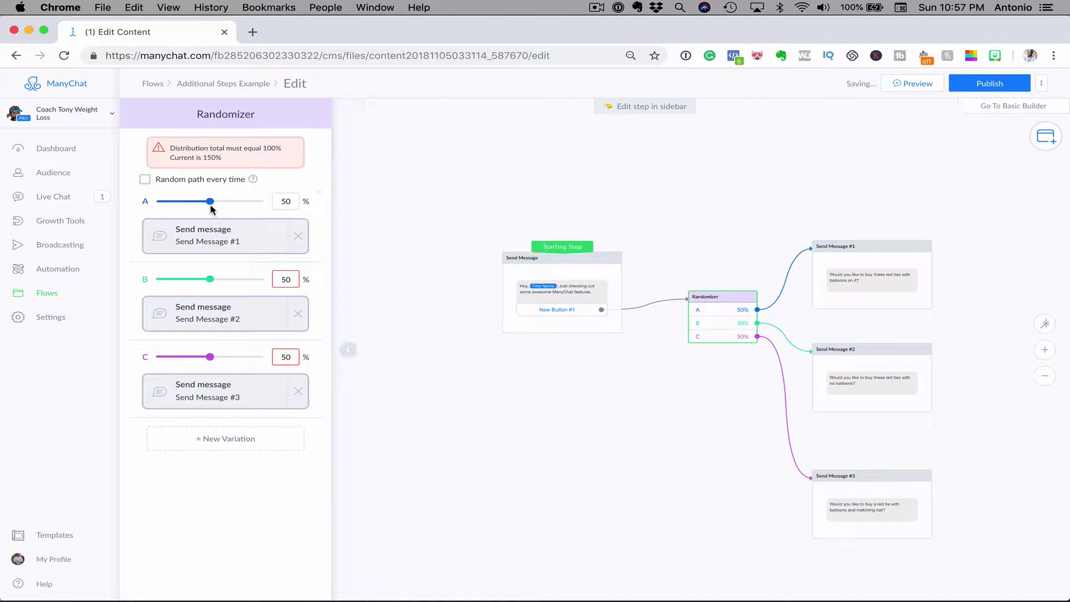
{"action": "left_click_drag", "start_coordinate": [210, 202], "coordinate": [191, 207]}
{"action": "left_click_drag", "start_coordinate": [210, 281], "coordinate": [191, 281]}
{"action": "left_click_drag", "start_coordinate": [210, 357], "coordinate": [202, 361]}
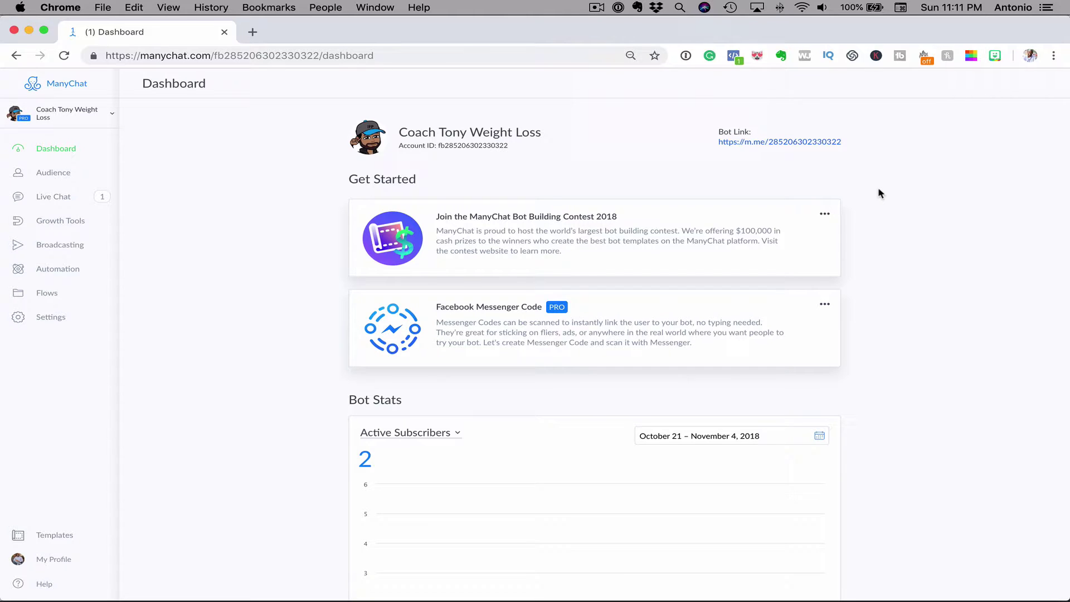
Open the published Welcome Message automation and view the contents of its starting message
{"action": "left_click", "coordinate": [70, 270]}
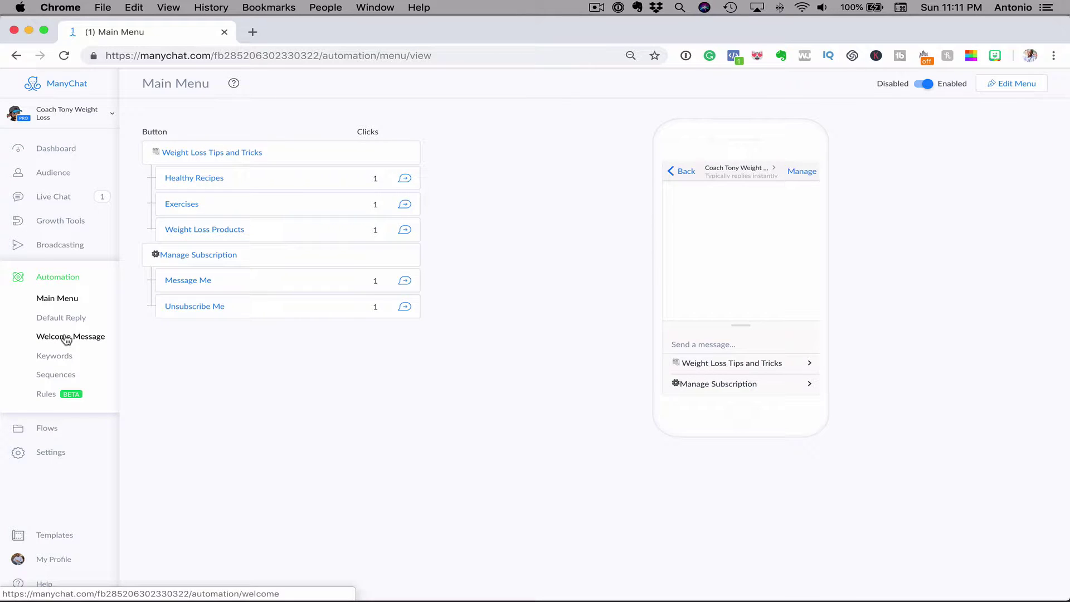
{"action": "left_click", "coordinate": [66, 338]}
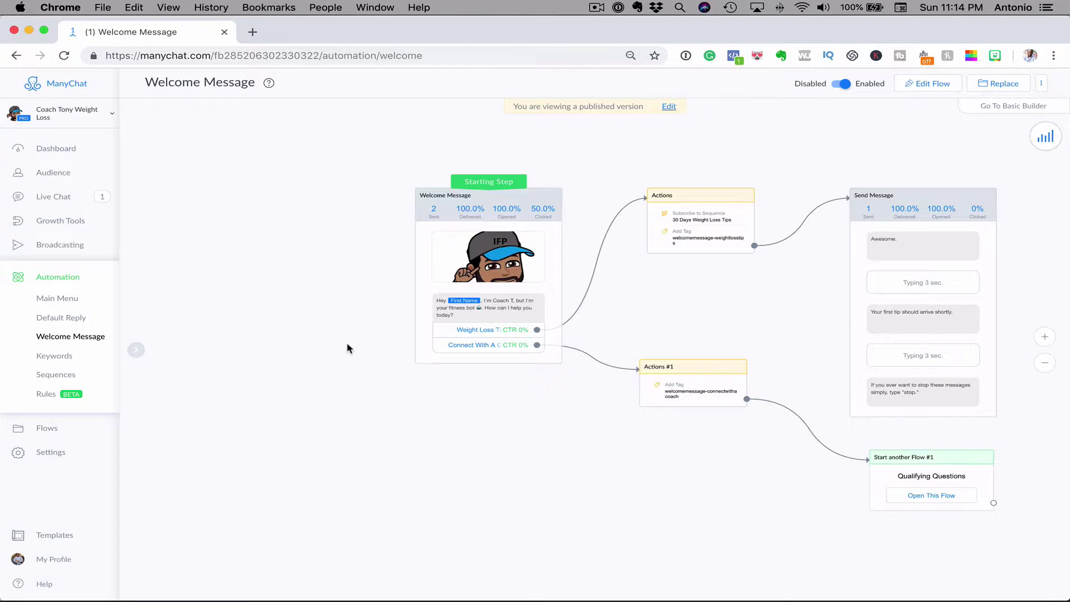
{"action": "left_click_drag", "start_coordinate": [541, 202], "coordinate": [500, 203]}
{"action": "left_click", "coordinate": [500, 203]}
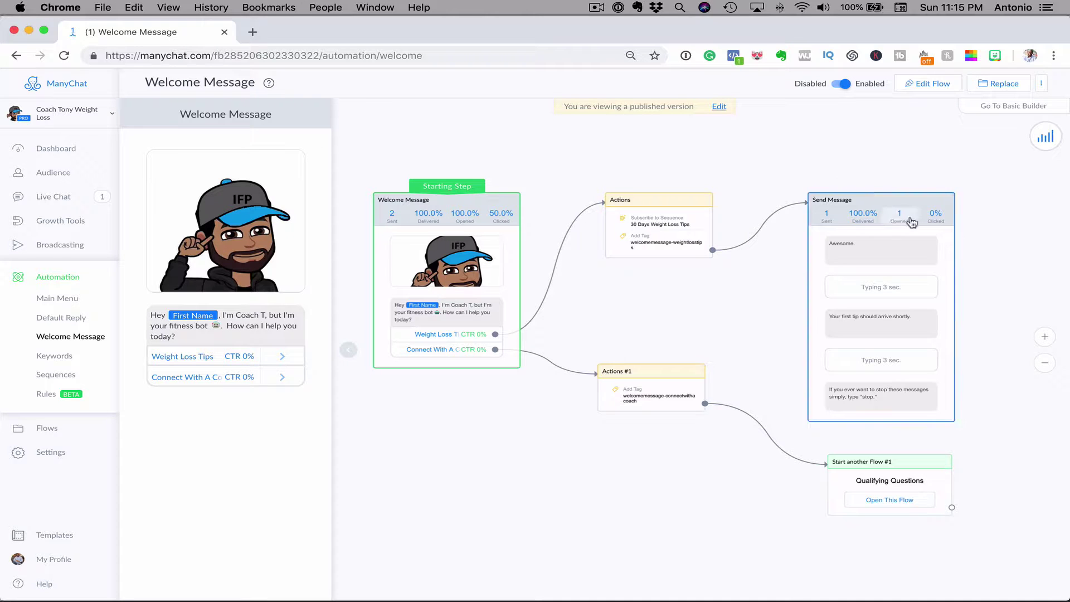
Open the published Welcome Message flow for editing and bring up its starting message's contents and step options
{"action": "left_click", "coordinate": [935, 84]}
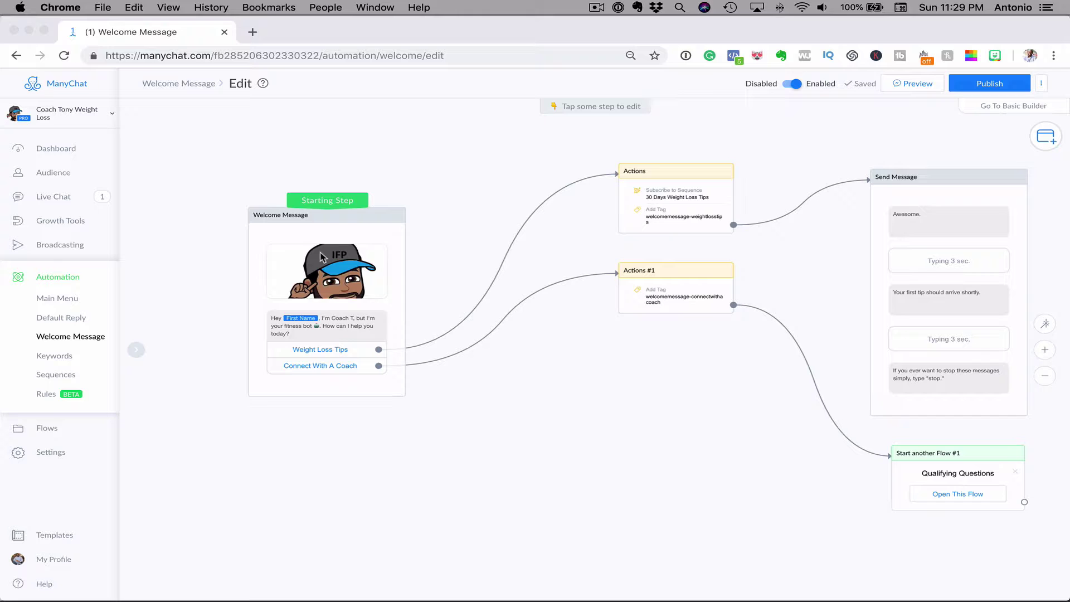
{"action": "left_click", "coordinate": [371, 231]}
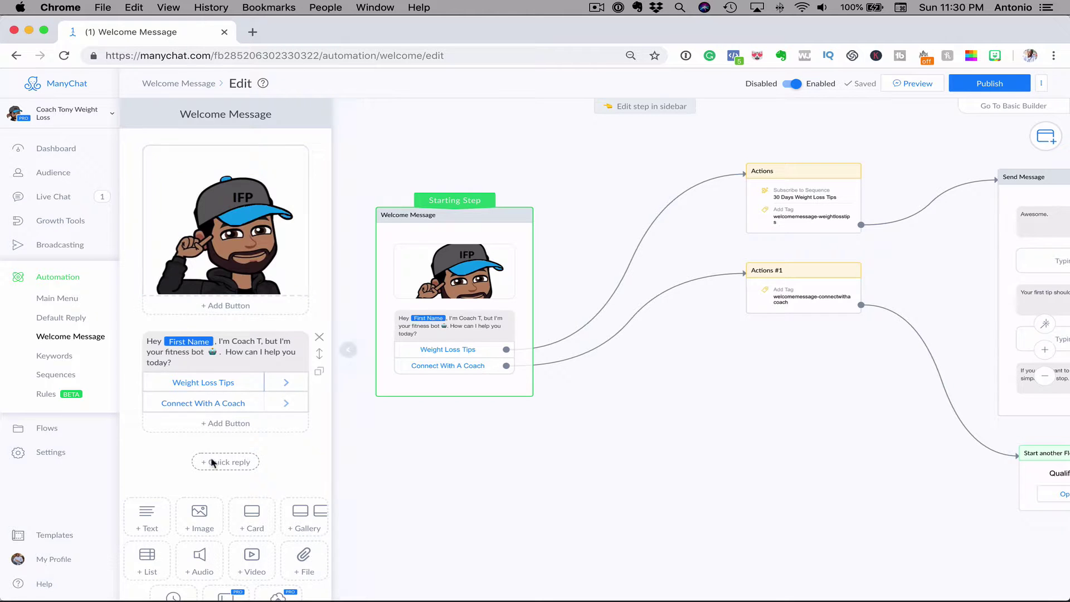
{"action": "scroll", "coordinate": [223, 496], "scroll_direction": "down", "scroll_amount": 3}
{"action": "scroll", "coordinate": [237, 446], "scroll_direction": "up", "scroll_amount": 3}
{"action": "scroll", "coordinate": [185, 543], "scroll_direction": "down", "scroll_amount": 3}
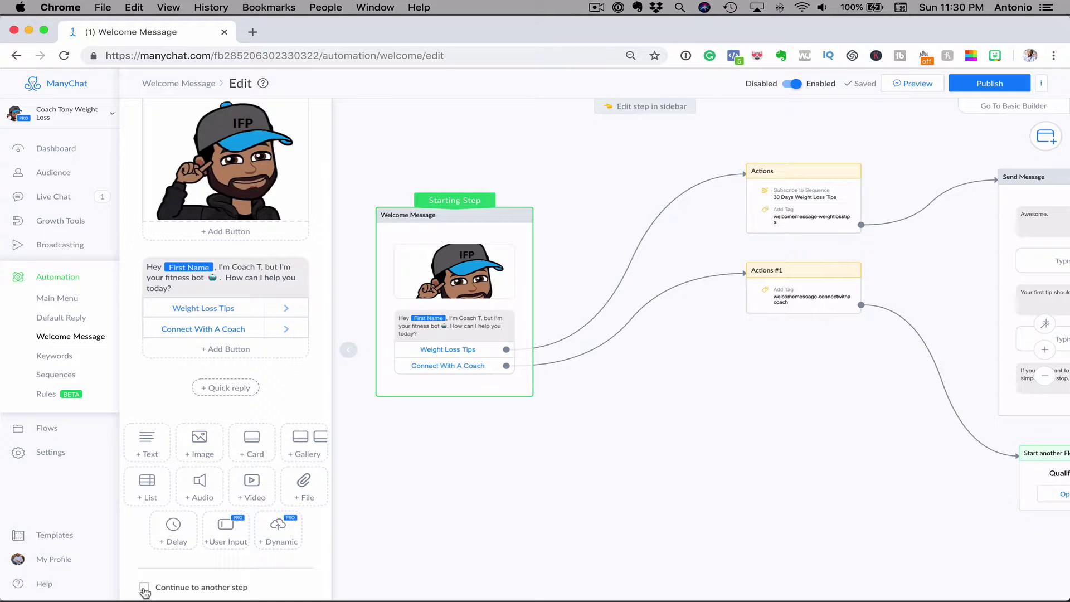
Make the starting message continue automatically to a new Smart Delay, placed below the Actions #1 block
{"action": "left_click", "coordinate": [145, 589]}
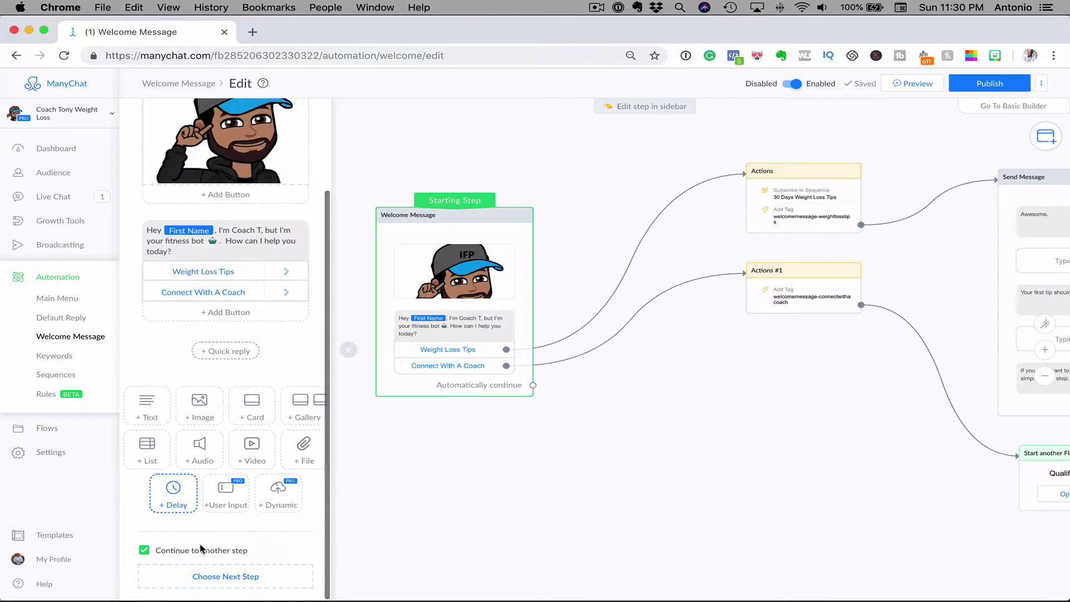
{"action": "left_click", "coordinate": [207, 576]}
{"action": "scroll", "coordinate": [372, 517], "scroll_direction": "down", "scroll_amount": 1}
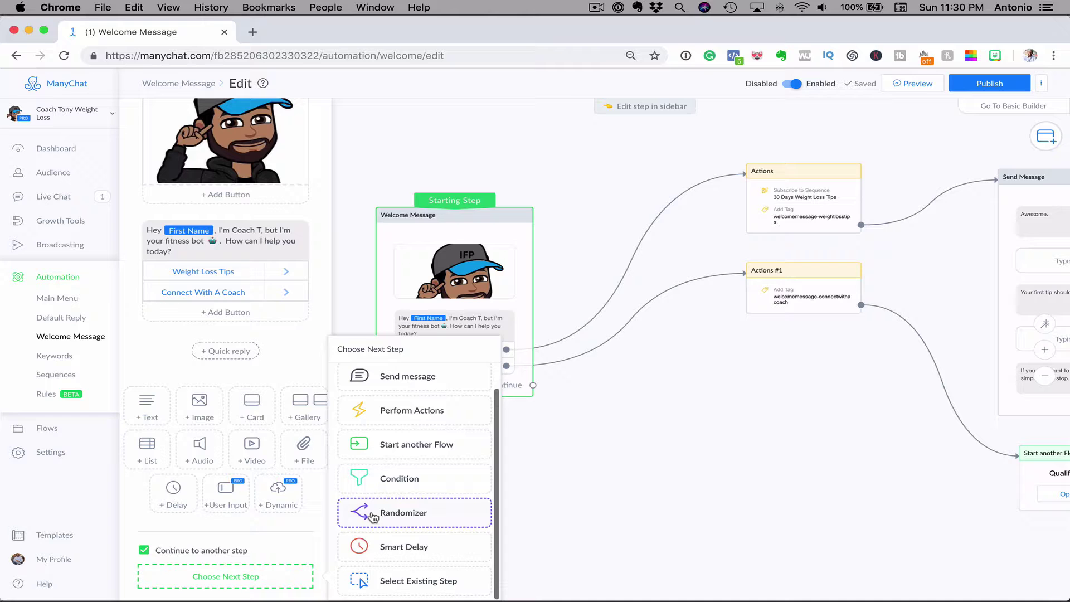
{"action": "left_click", "coordinate": [389, 547]}
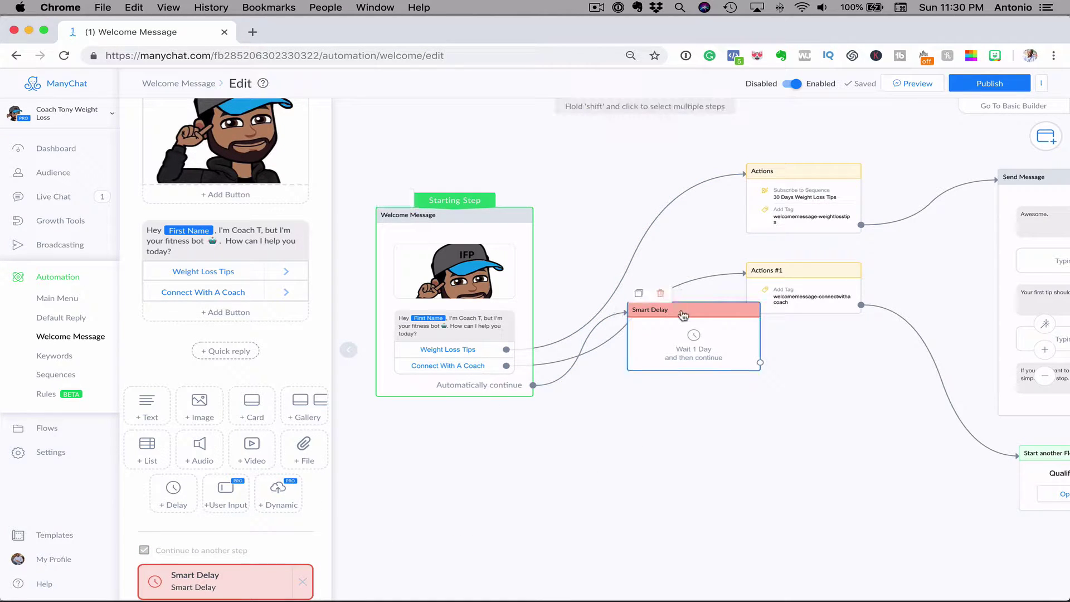
{"action": "left_click_drag", "start_coordinate": [693, 313], "coordinate": [704, 400]}
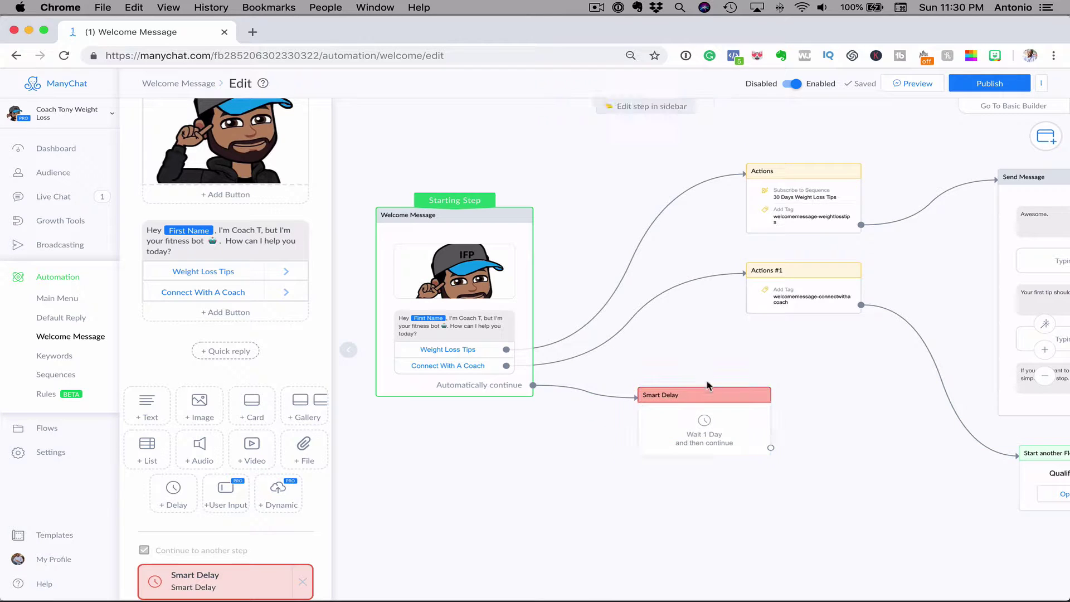
Set the Smart Delay's duration to 1 minute and move the block closer to the Welcome Message
{"action": "left_click", "coordinate": [694, 421]}
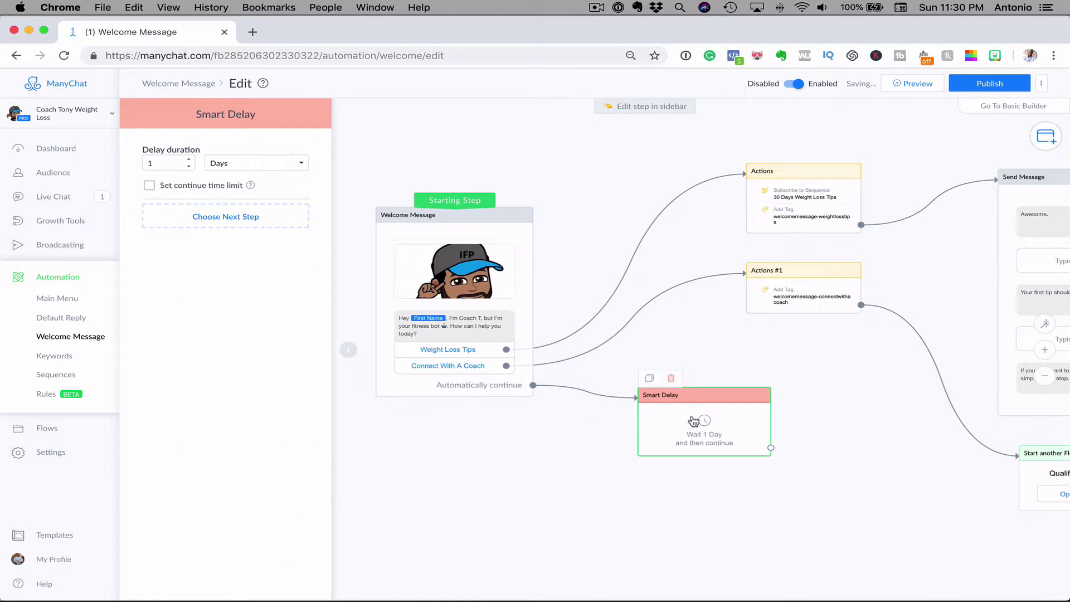
{"action": "left_click", "coordinate": [233, 160]}
{"action": "left_click", "coordinate": [233, 143]}
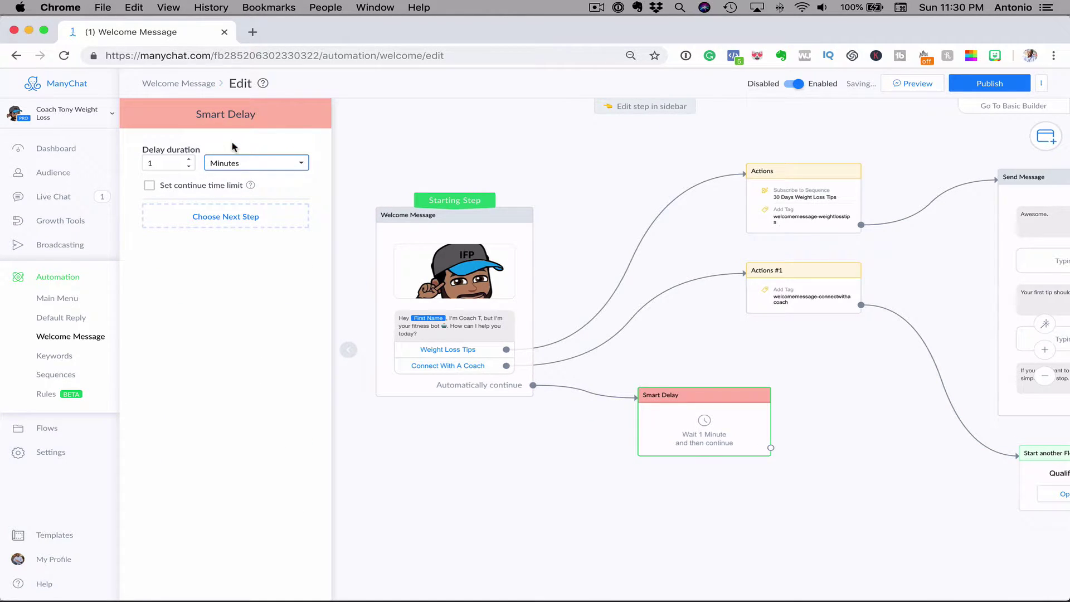
{"action": "left_click_drag", "start_coordinate": [672, 398], "coordinate": [631, 400]}
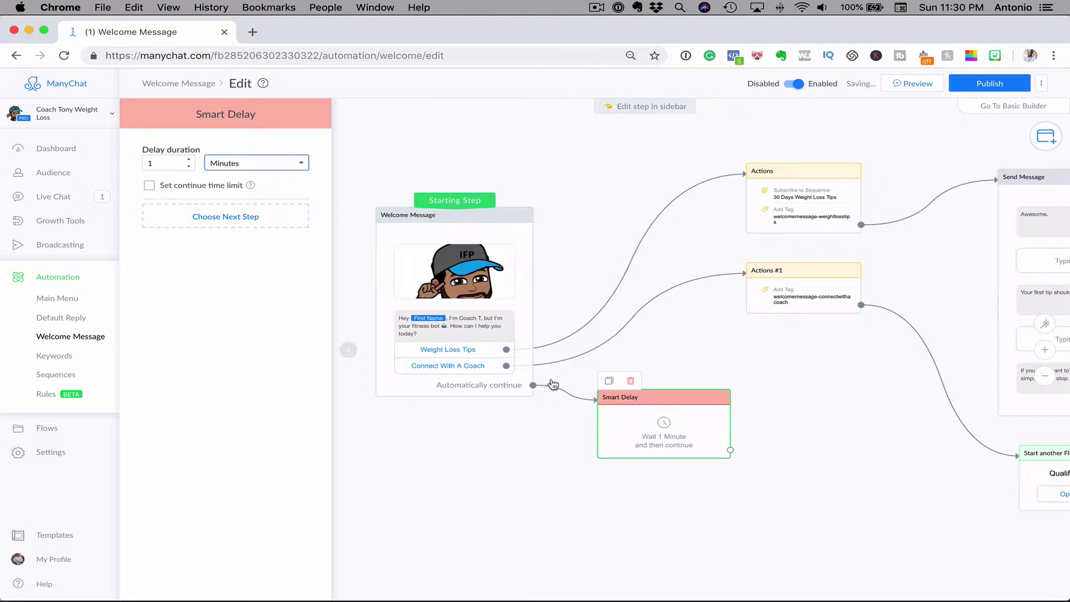
Add a Condition as the Smart Delay's next step and place it just below and beside the delay
{"action": "left_click", "coordinate": [215, 219]}
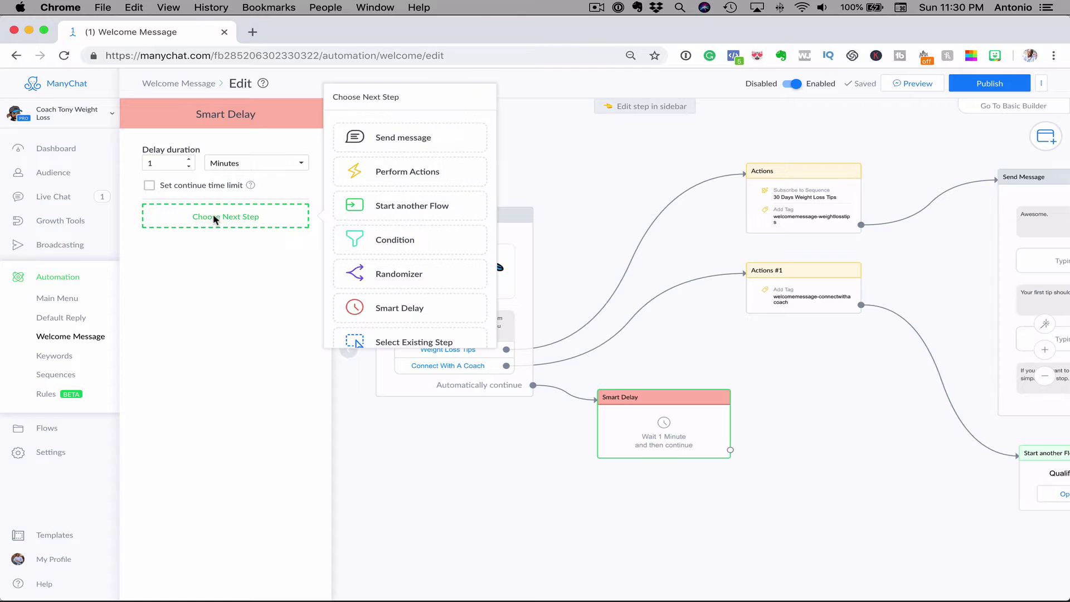
{"action": "left_click", "coordinate": [391, 240]}
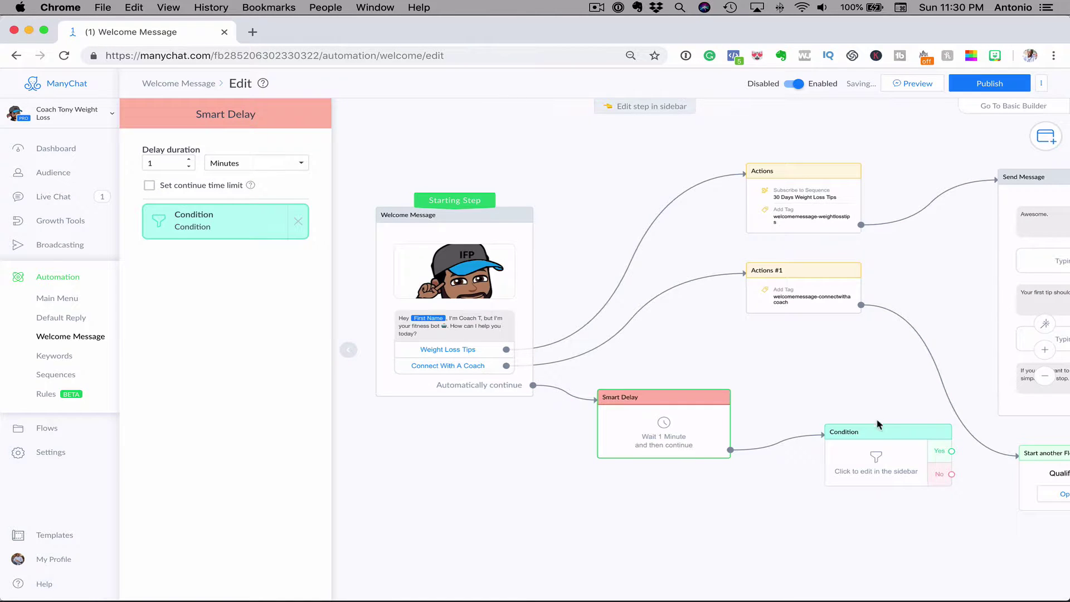
{"action": "left_click_drag", "start_coordinate": [877, 425], "coordinate": [785, 464]}
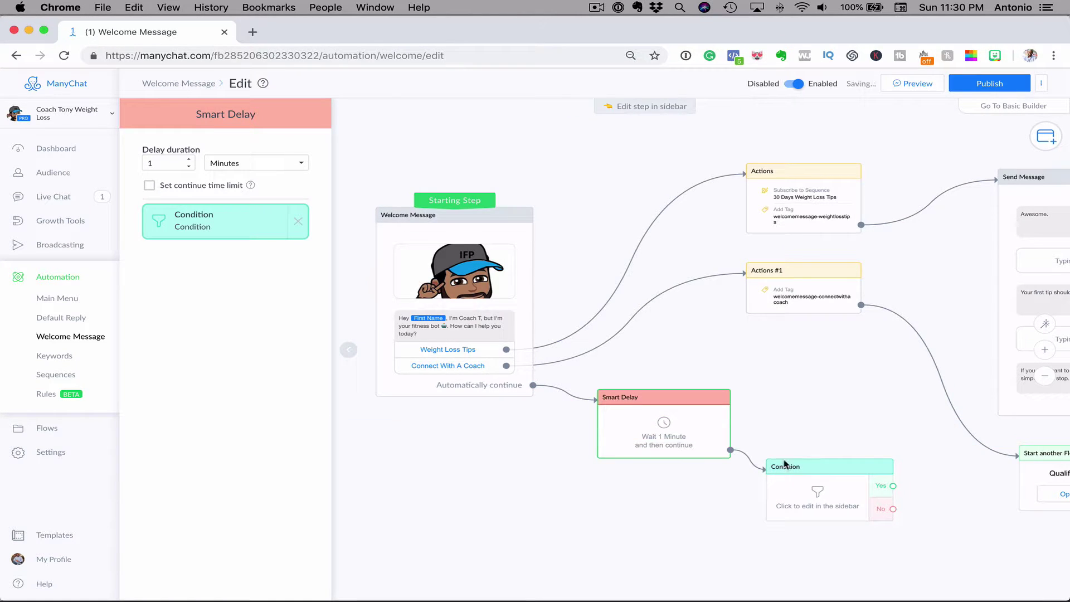
Set the Condition to check whether the user matches any of the following conditions
{"action": "left_click", "coordinate": [233, 223]}
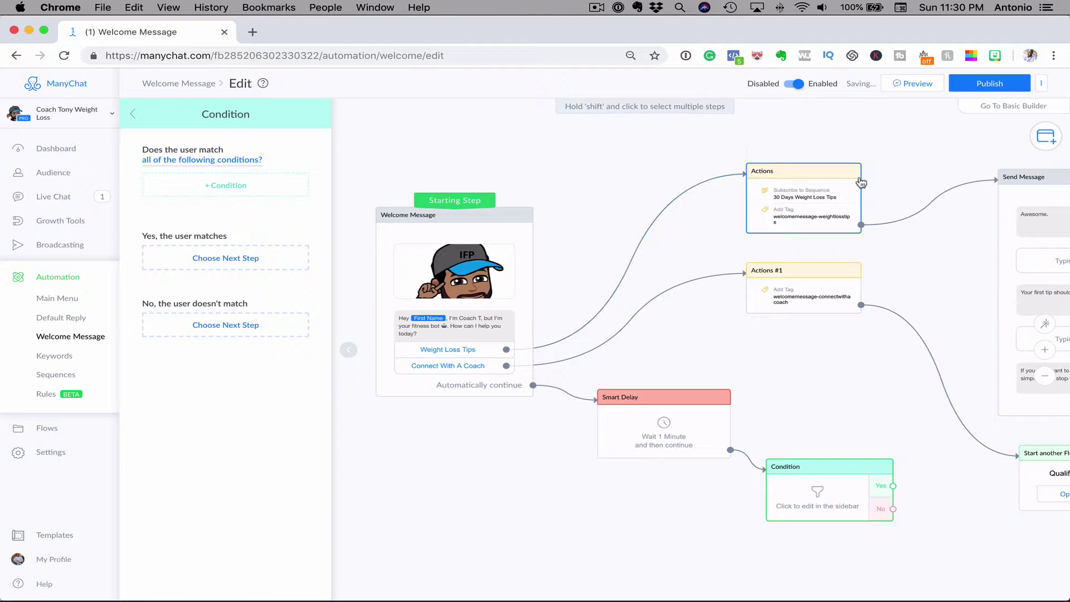
{"action": "left_click", "coordinate": [198, 161]}
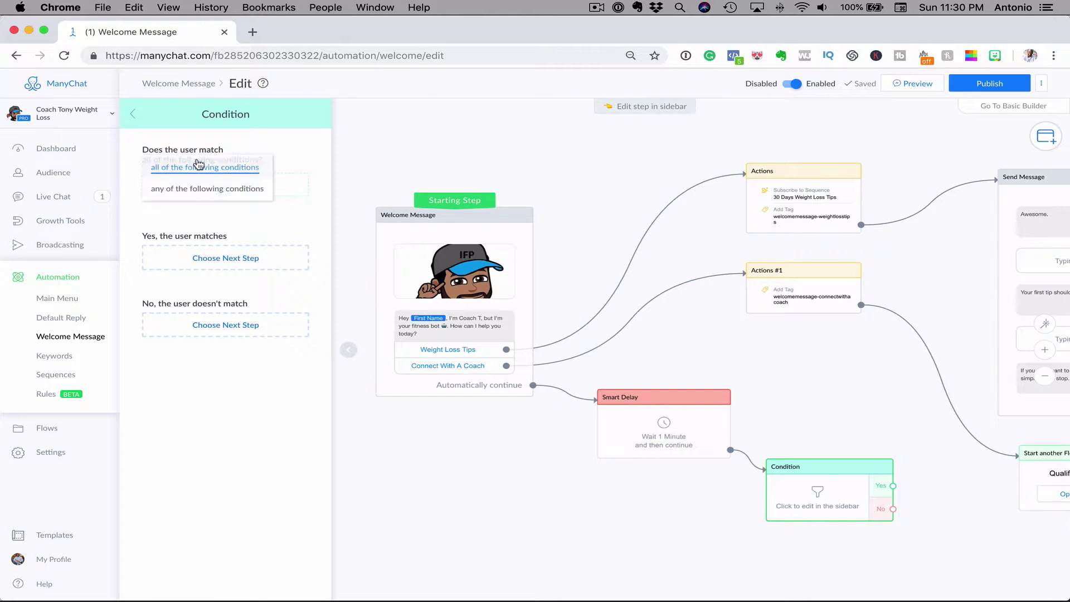
{"action": "left_click", "coordinate": [195, 185]}
Add two tag checks to the Condition: tag is welcomemessage-weightlosstips and tag is welcomemessage-connectwithacoach
{"action": "left_click", "coordinate": [210, 189]}
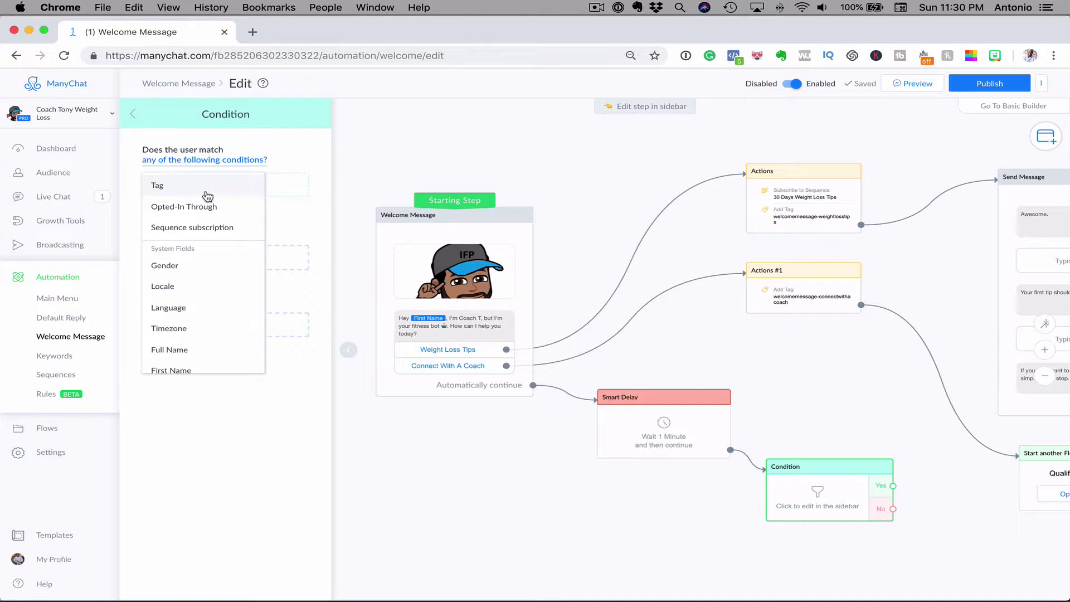
{"action": "left_click", "coordinate": [208, 195]}
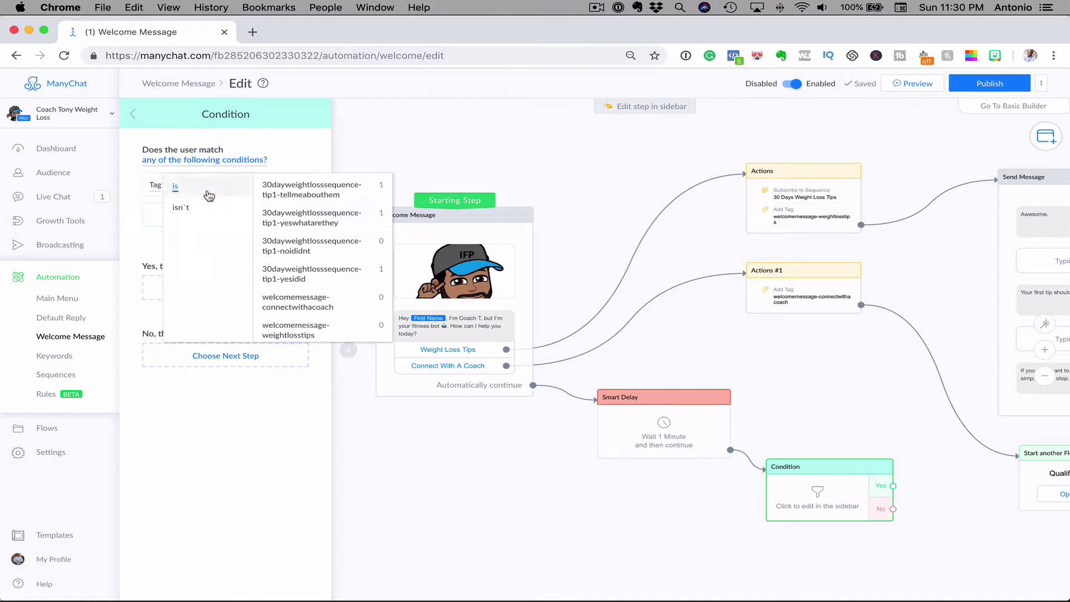
{"action": "left_click", "coordinate": [304, 326]}
{"action": "left_click", "coordinate": [220, 214]}
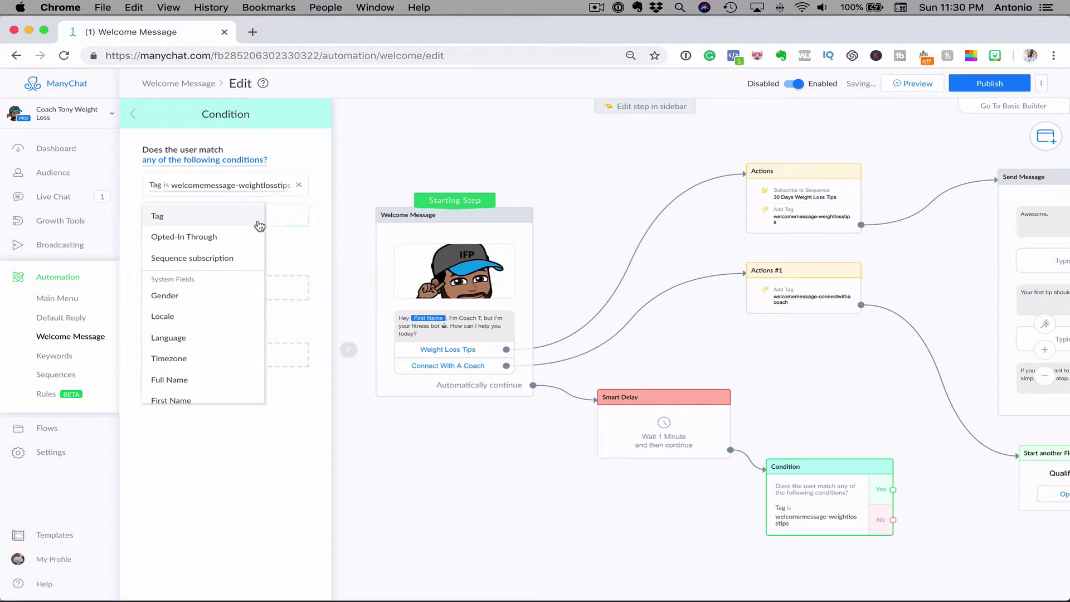
{"action": "left_click", "coordinate": [215, 222]}
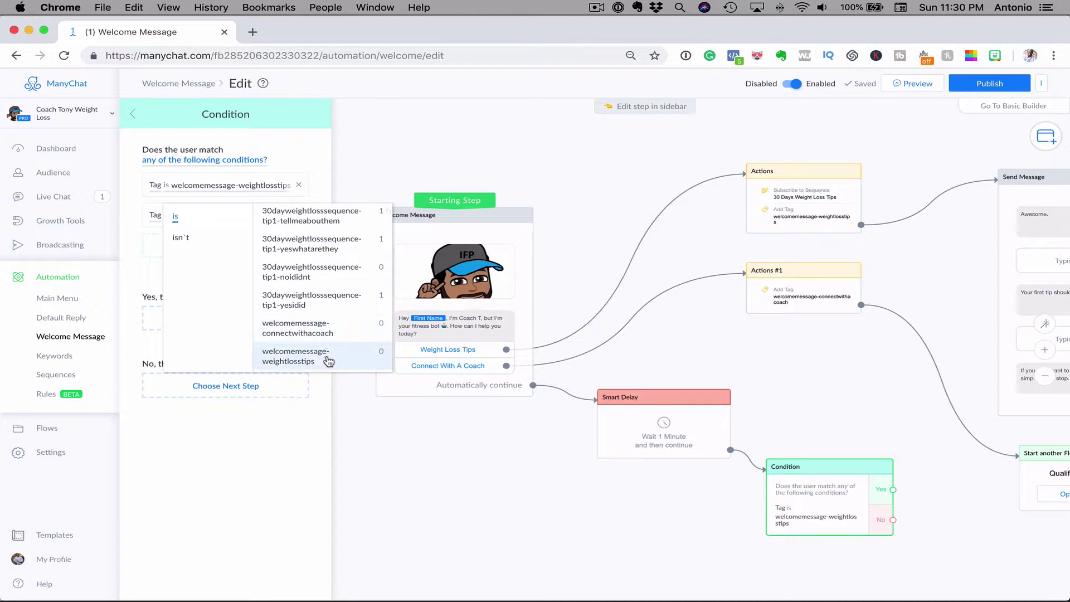
{"action": "left_click", "coordinate": [321, 328]}
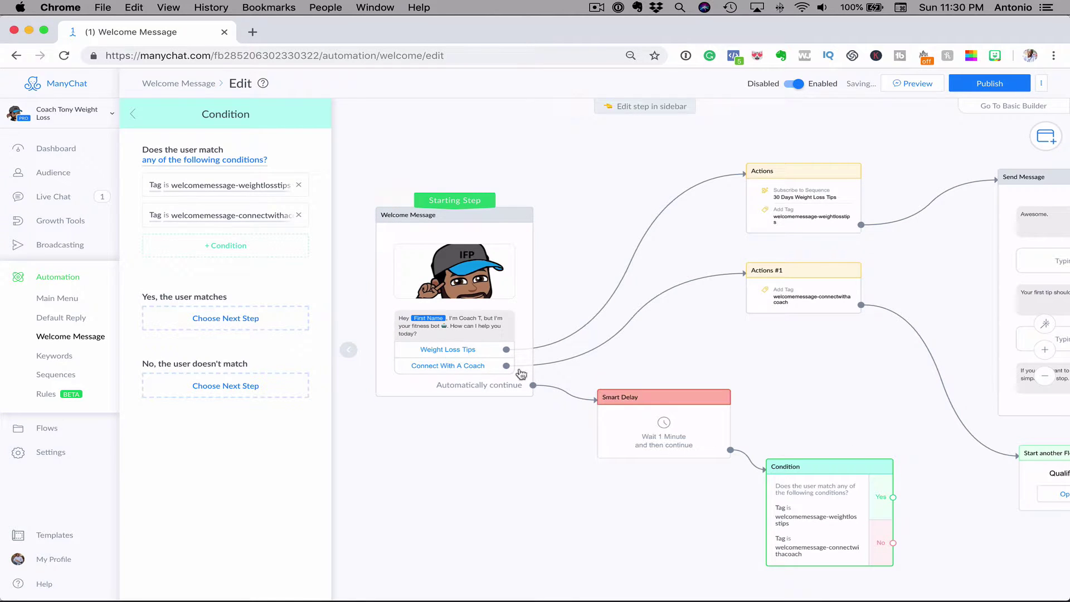
For users who match the Condition, add a Perform Actions step that marks the conversation as Open
{"action": "left_click", "coordinate": [226, 320]}
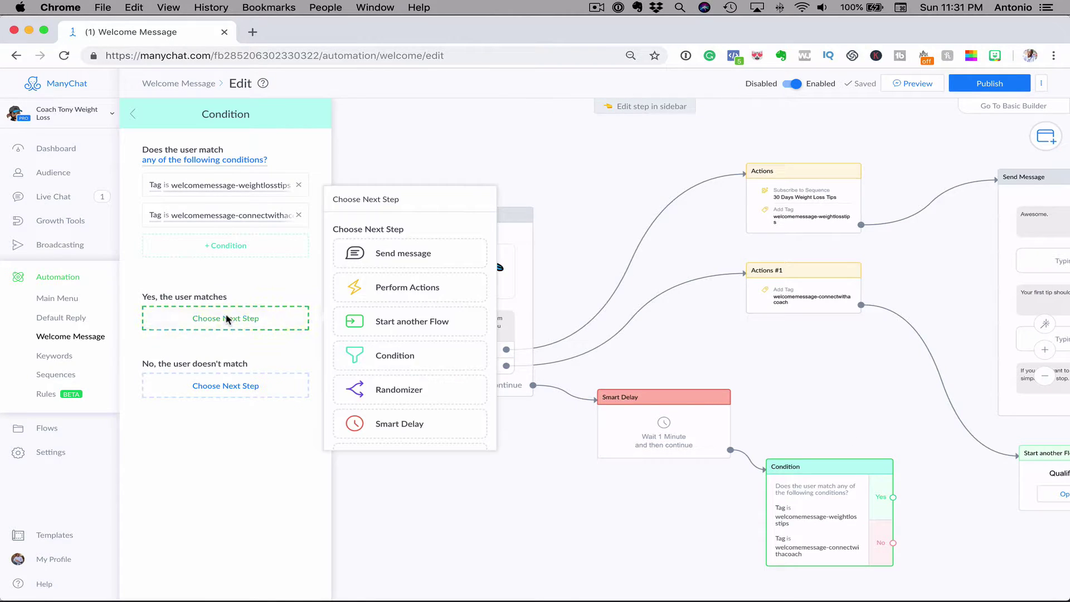
{"action": "scroll", "coordinate": [349, 339], "scroll_direction": "down", "scroll_amount": 1}
{"action": "left_click", "coordinate": [390, 266]}
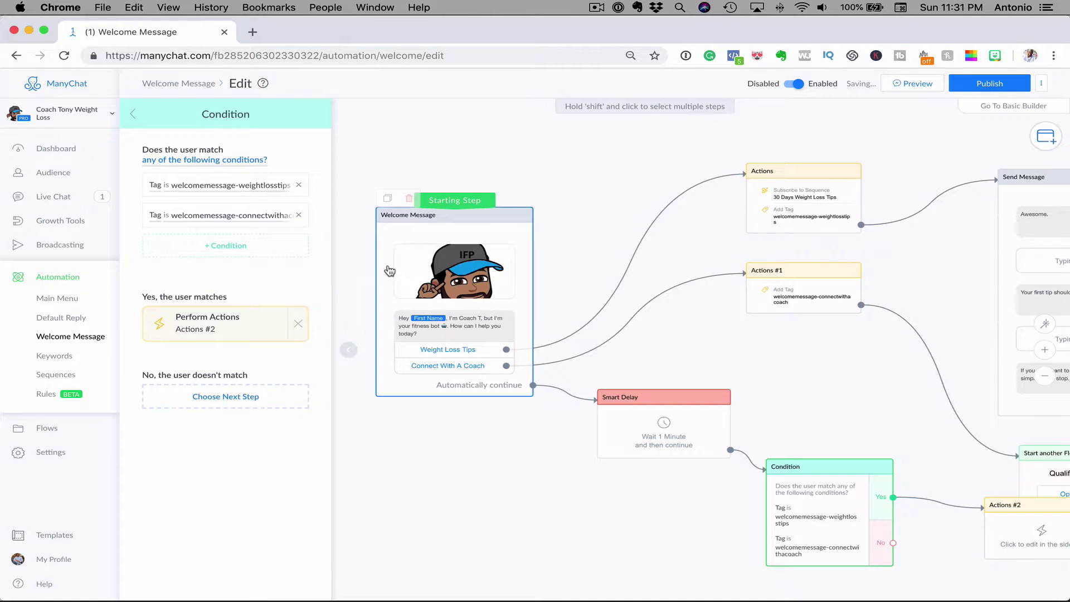
{"action": "left_click", "coordinate": [256, 316]}
{"action": "left_click", "coordinate": [246, 166]}
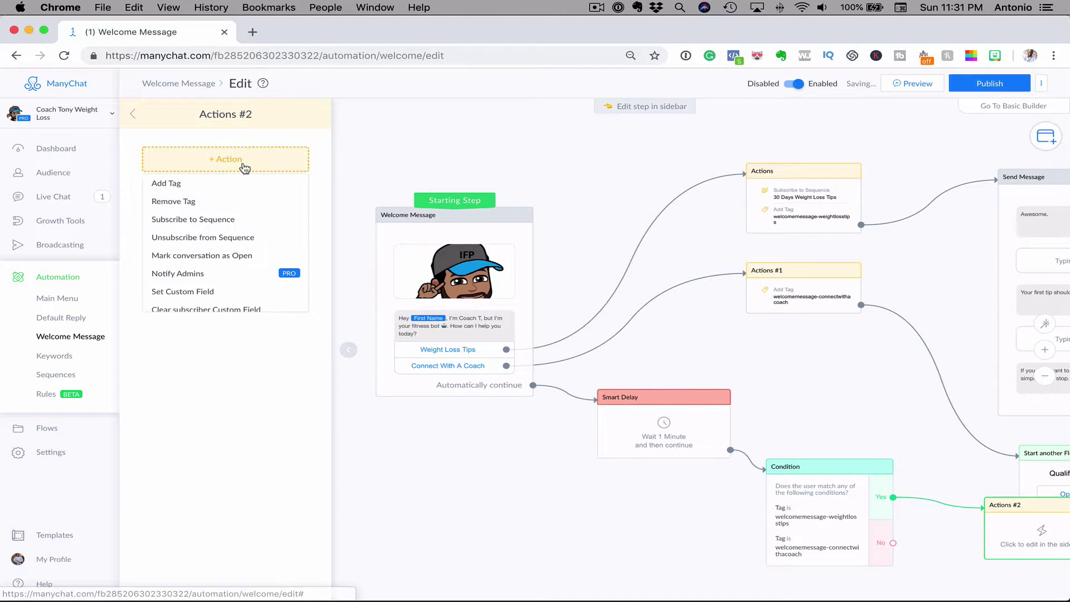
{"action": "scroll", "coordinate": [244, 254], "scroll_direction": "down", "scroll_amount": 1}
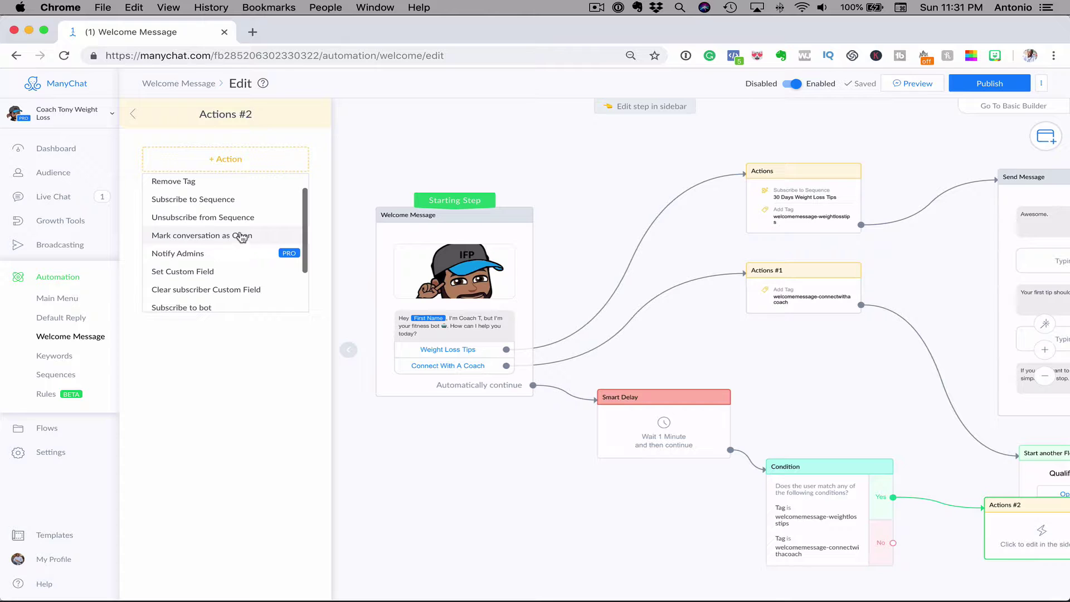
{"action": "left_click", "coordinate": [241, 235]}
{"action": "left_click", "coordinate": [133, 114]}
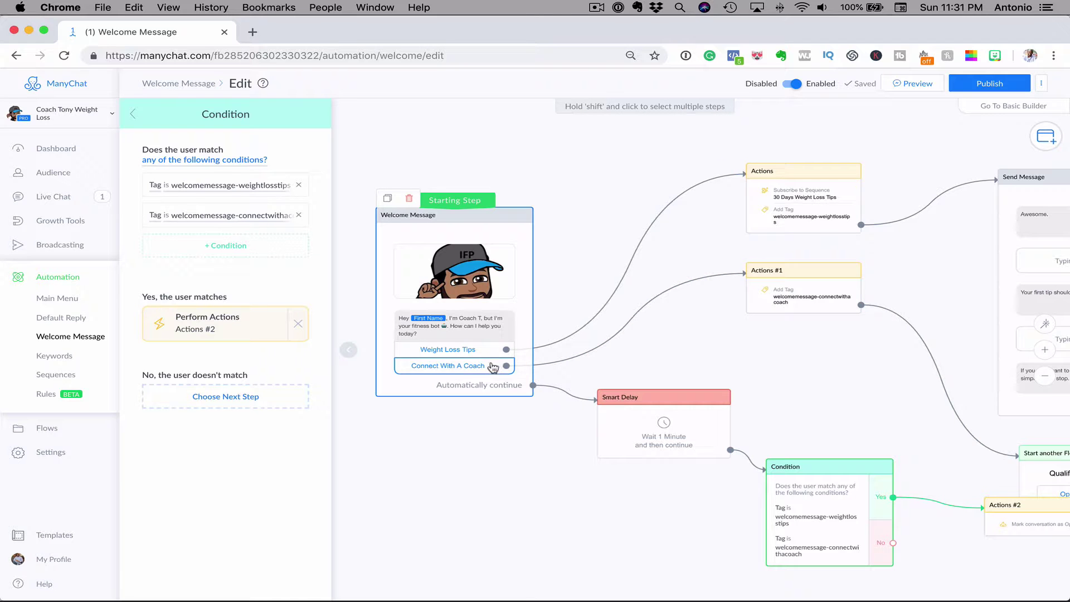
For users who don't match the Condition, add a Send Message step as the next step
{"action": "left_click", "coordinate": [224, 395]}
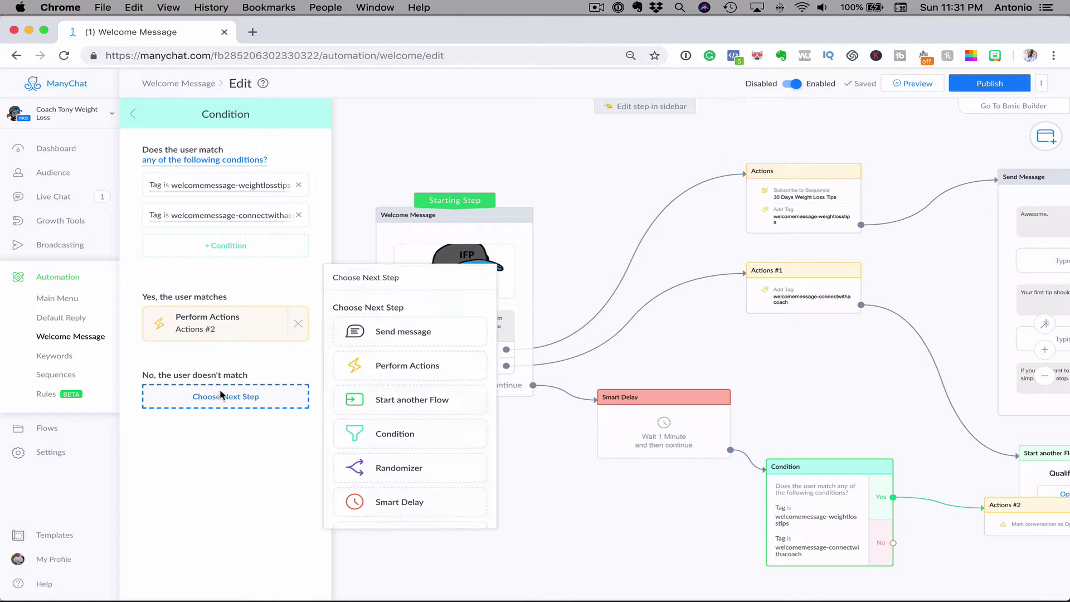
{"action": "left_click", "coordinate": [355, 330]}
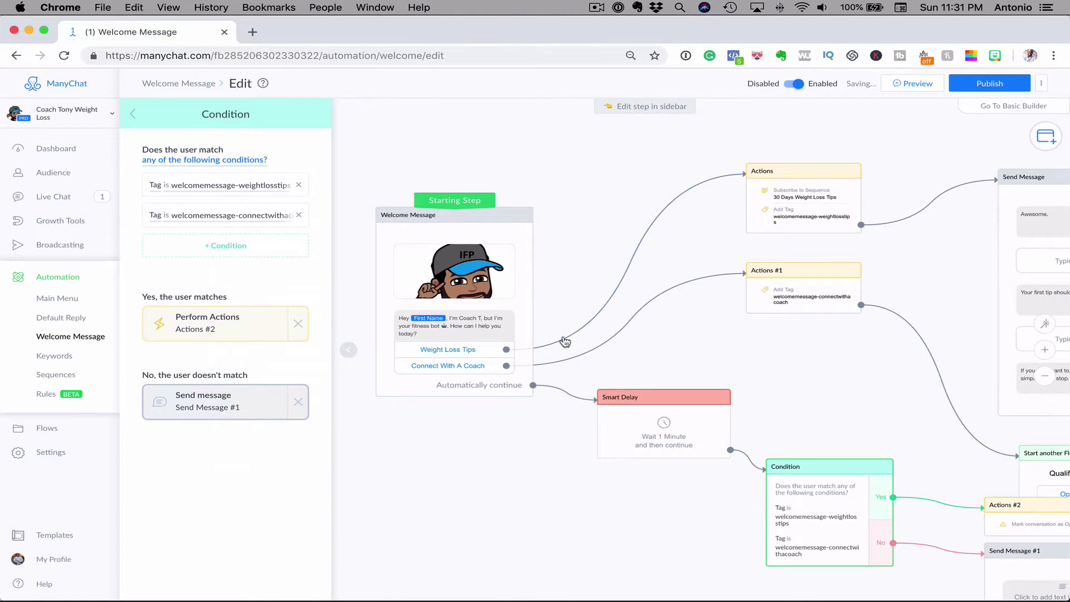
{"action": "left_click", "coordinate": [349, 349]}
Shift the Welcome Message, Smart Delay and Condition blocks leftward on the canvas to make room between the blocks
{"action": "left_click_drag", "start_coordinate": [479, 274], "coordinate": [361, 293]}
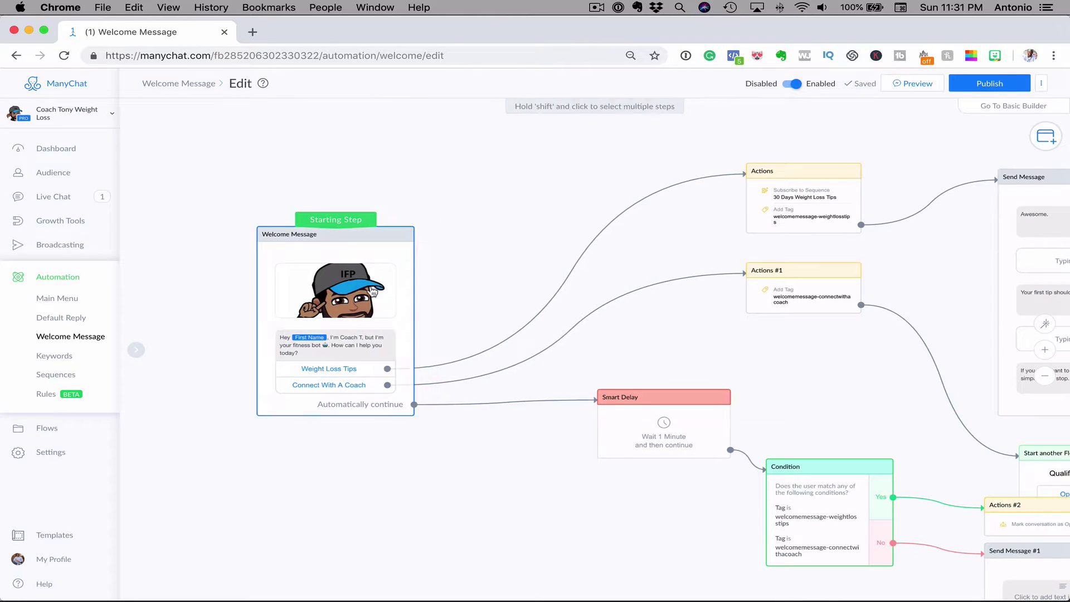
{"action": "left_click_drag", "start_coordinate": [638, 397], "coordinate": [577, 395]}
{"action": "left_click_drag", "start_coordinate": [819, 468], "coordinate": [766, 467]}
Space out Send Message, Start another Flow #1, Actions #2 and Send Message #1 in one column without overlaps
{"action": "left_click", "coordinate": [1043, 376]}
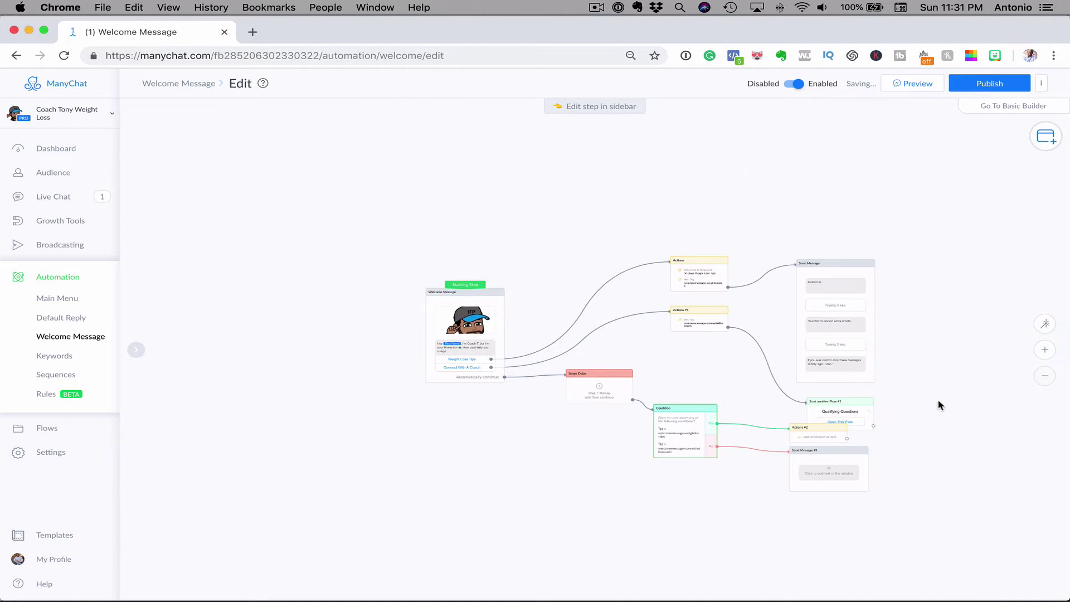
{"action": "left_click_drag", "start_coordinate": [816, 454], "coordinate": [839, 500]}
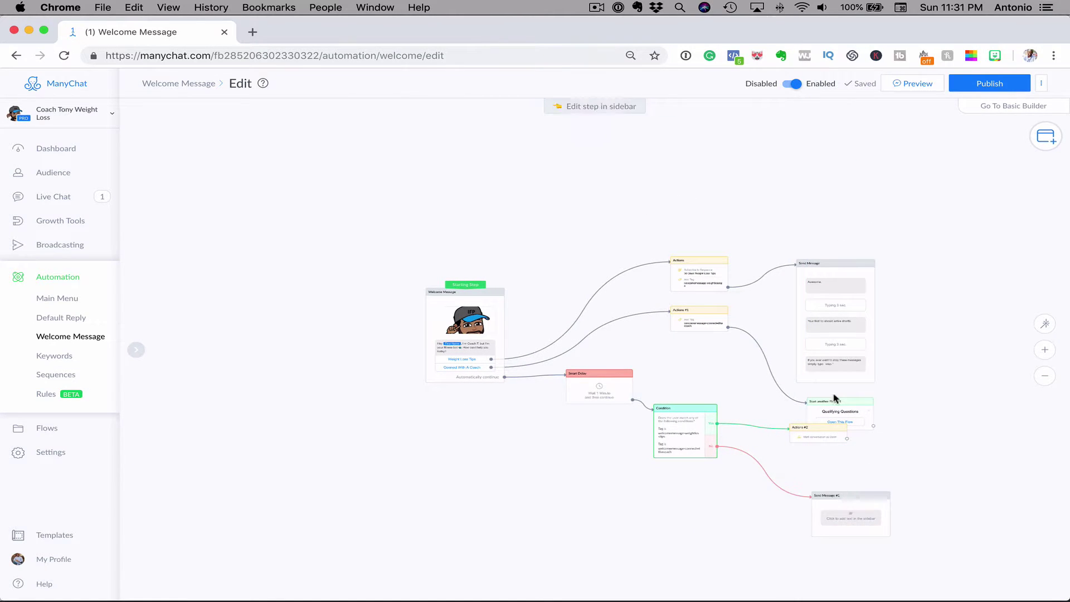
{"action": "left_click_drag", "start_coordinate": [832, 272], "coordinate": [833, 221]}
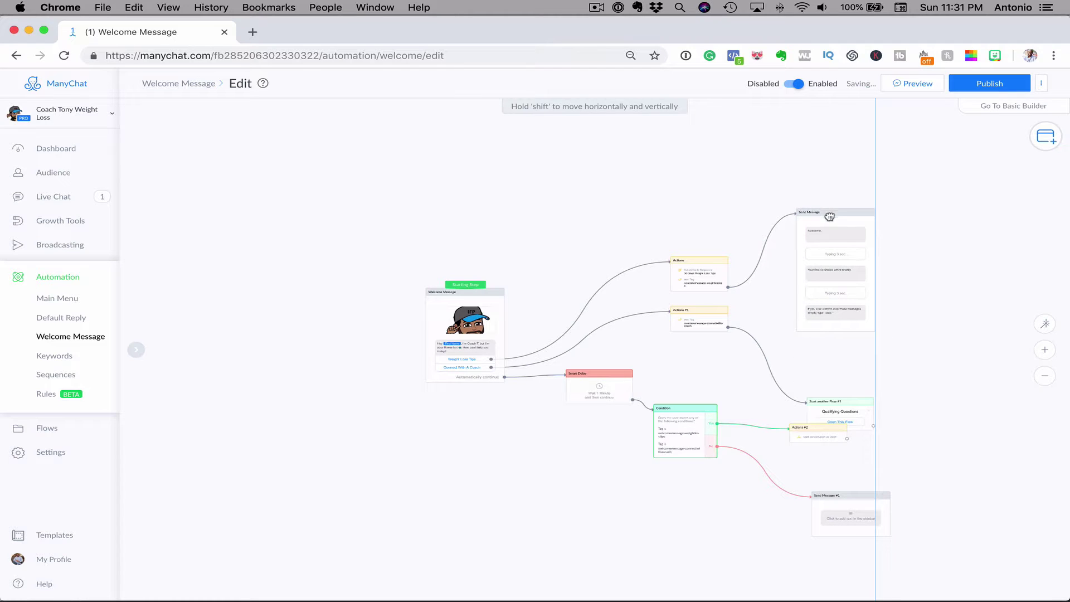
{"action": "left_click_drag", "start_coordinate": [850, 405], "coordinate": [841, 360]}
{"action": "left_click_drag", "start_coordinate": [829, 423], "coordinate": [836, 418]}
{"action": "left_click_drag", "start_coordinate": [851, 494], "coordinate": [836, 488]}
Open the empty Send Message #1 block for editing and start its message text with "Hey"
{"action": "left_click", "coordinate": [1039, 351]}
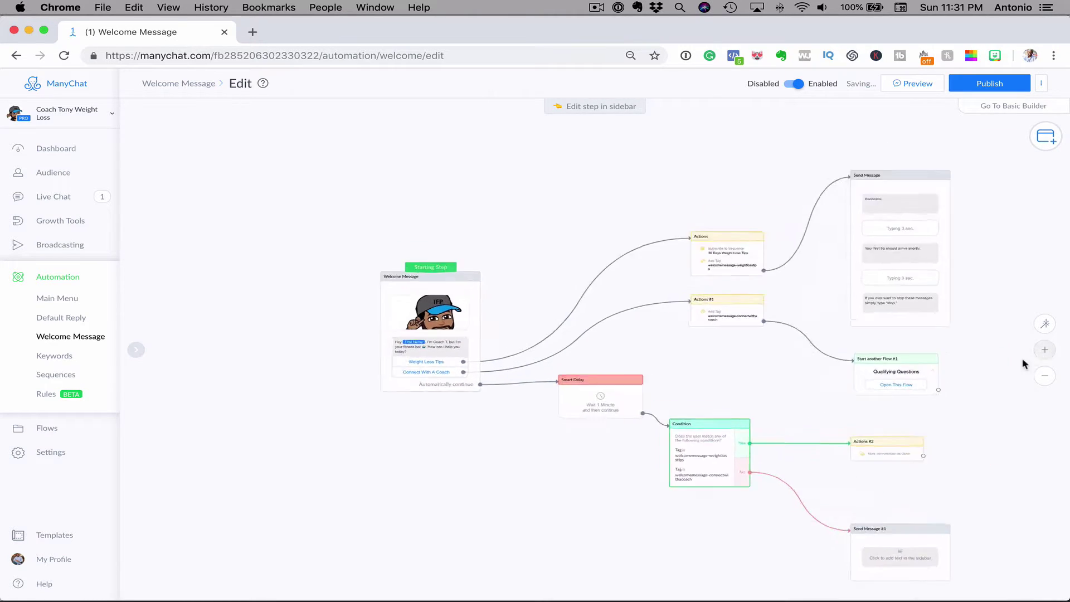
{"action": "left_click_drag", "start_coordinate": [936, 424], "coordinate": [748, 279]}
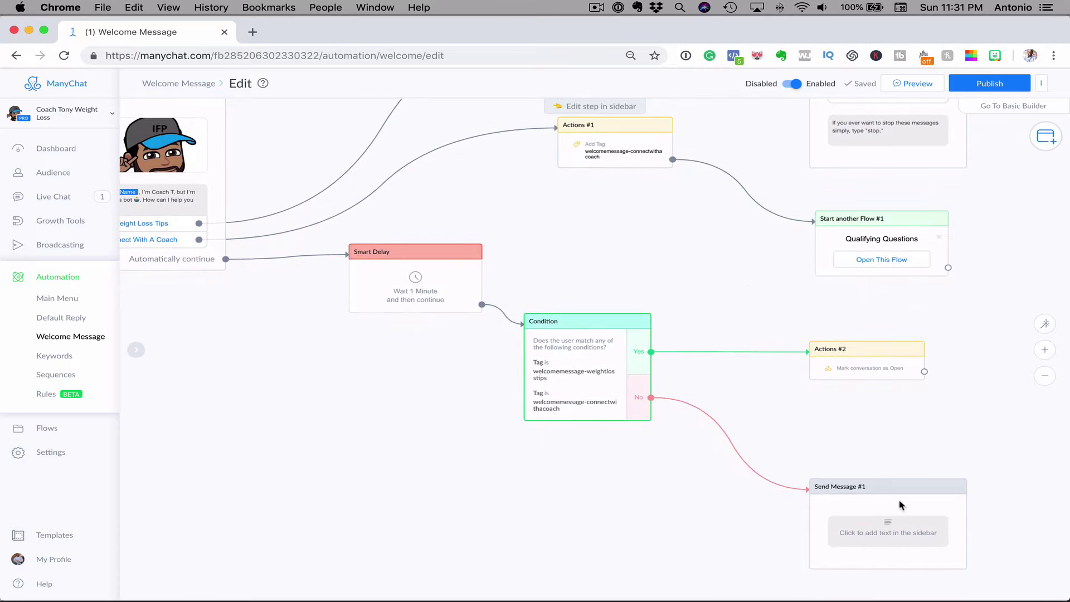
{"action": "left_click", "coordinate": [904, 527]}
{"action": "left_click", "coordinate": [905, 533]}
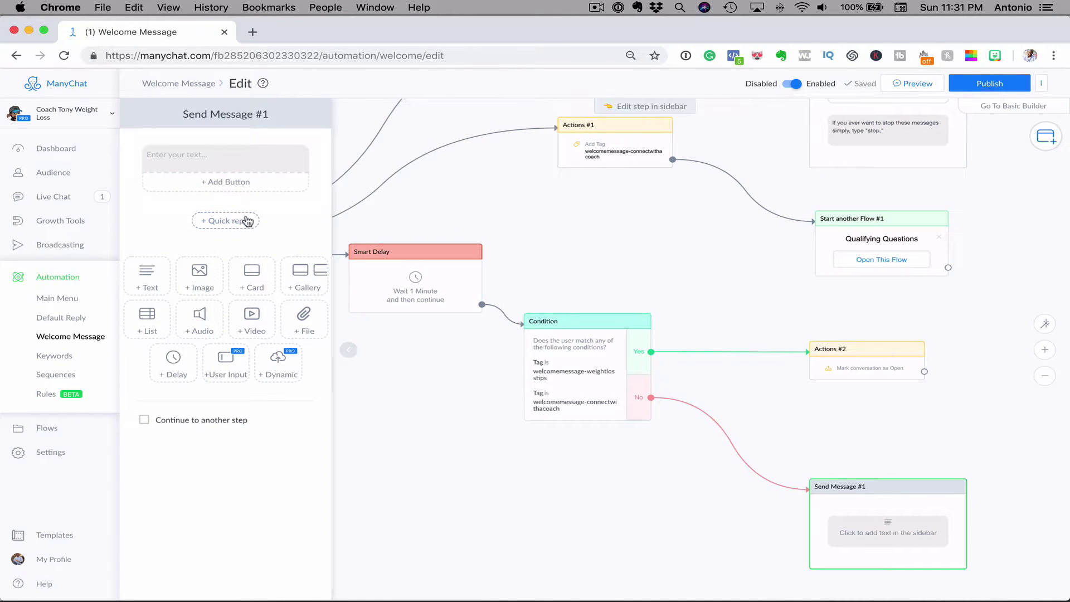
{"action": "left_click", "coordinate": [221, 159]}
{"action": "type", "text": "Hey"}
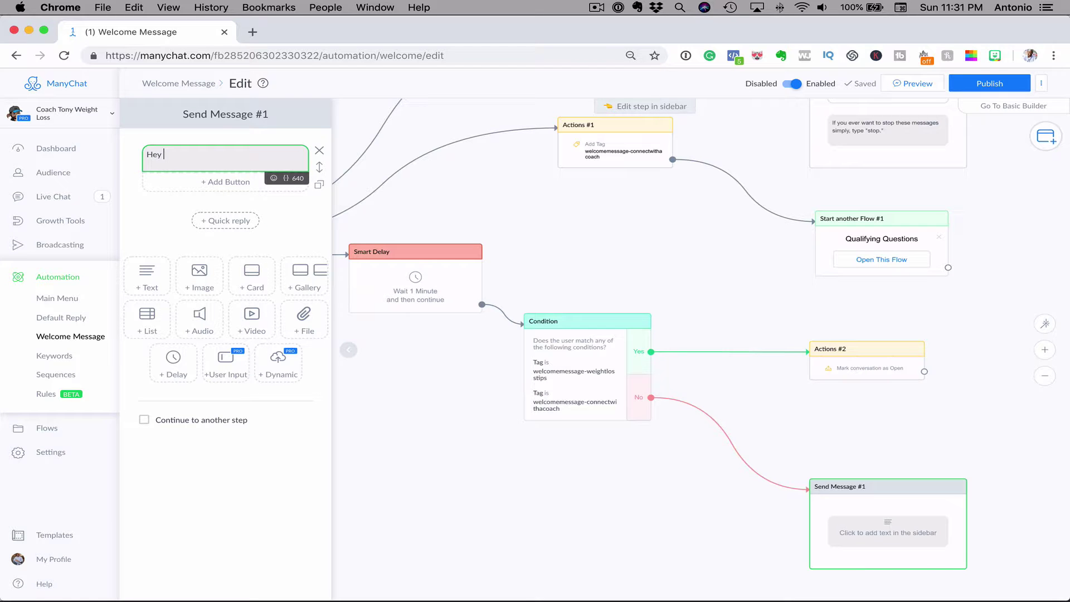
Insert the First Name variable after "Hey" in the message and set its fallback to "there!"
{"action": "left_click", "coordinate": [287, 184]}
{"action": "left_click", "coordinate": [254, 199]}
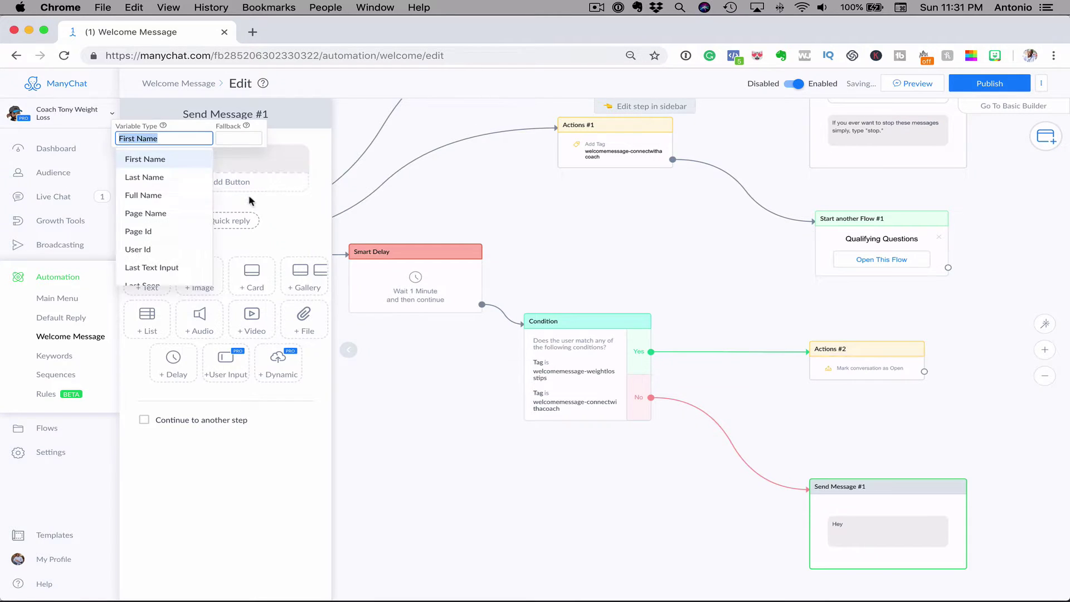
{"action": "left_click", "coordinate": [234, 136]}
{"action": "type", "text": "there."}
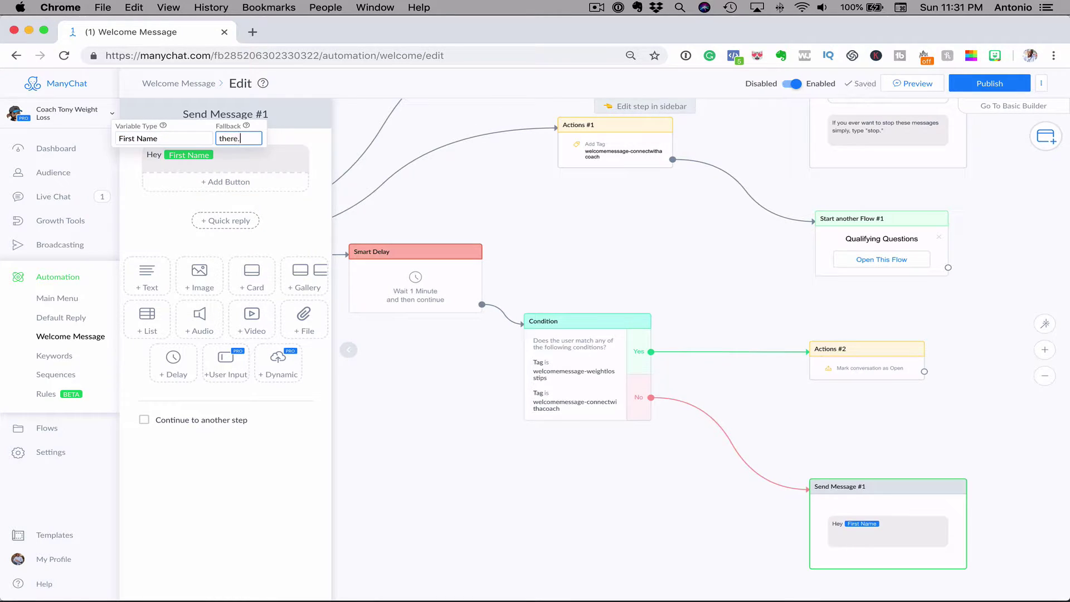
{"action": "key", "text": "BackSpace"}
{"action": "type", "text": "!="}
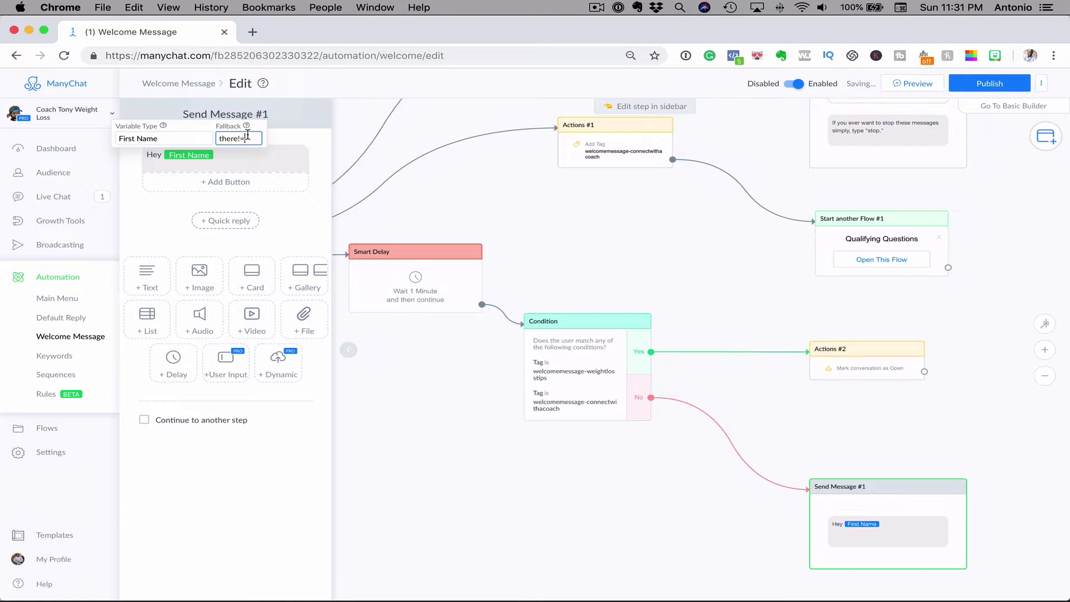
{"action": "key", "text": "BackSpace"}
{"action": "left_click", "coordinate": [243, 166]}
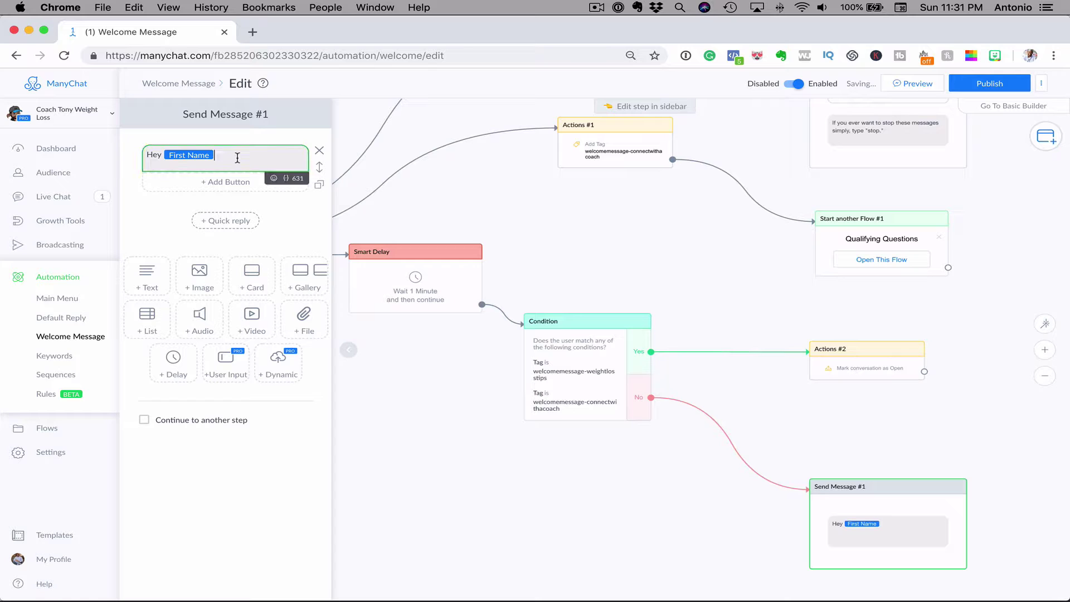
Continue the Send Message #1 text after the variable with "! Saw you messaged my page a few minutes ago"
{"action": "type", "text": "! Saw you me"}
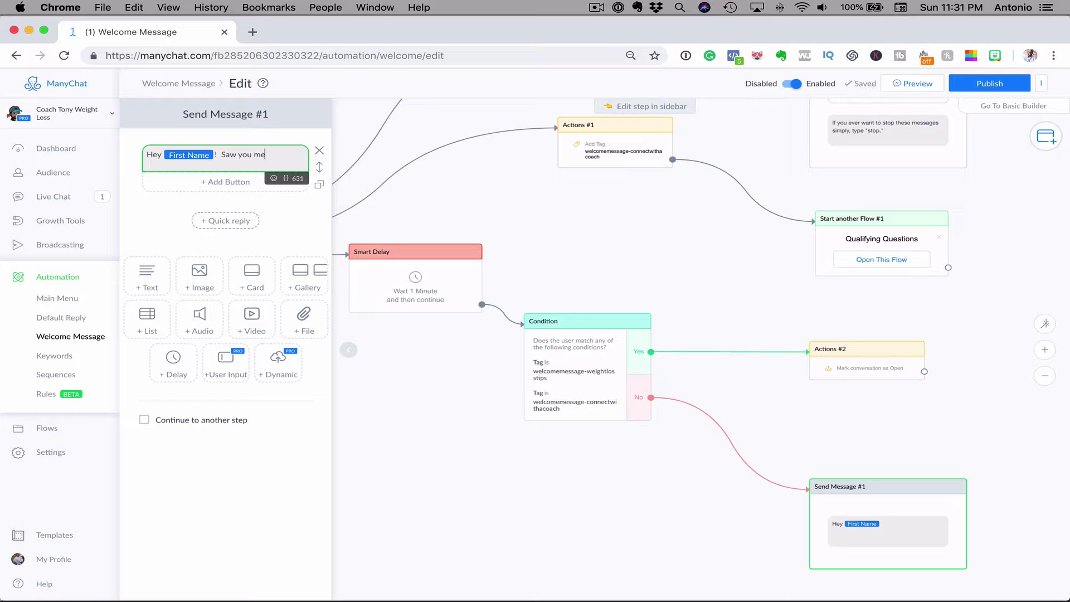
{"action": "type", "text": "ssaged my p"}
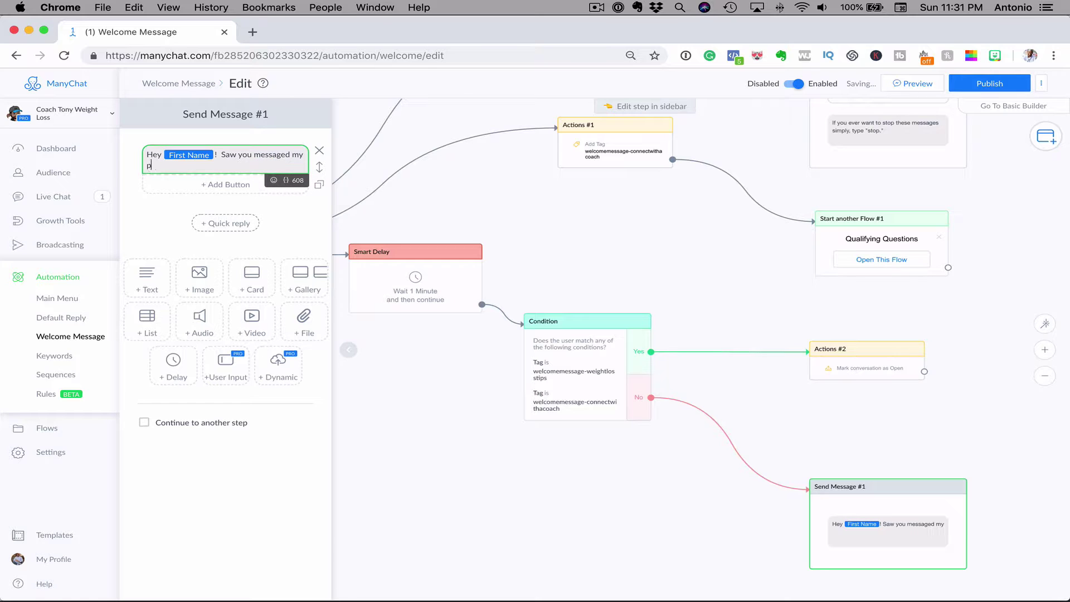
{"action": "type", "text": "age a few moini"}
{"action": "key", "text": "BackSpace"}
{"action": "key", "text": "BackSpace"}
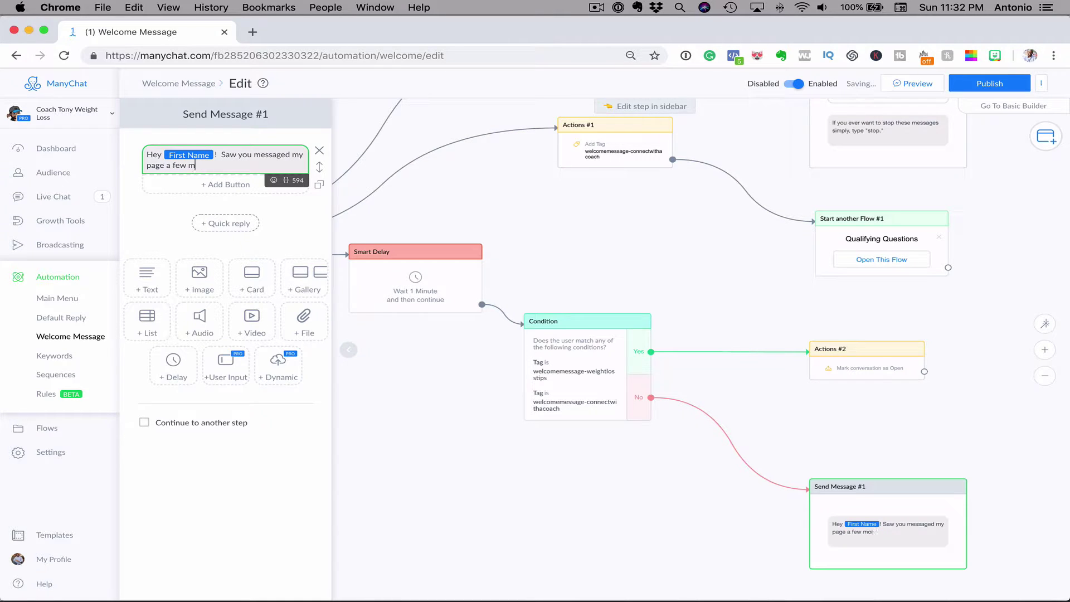
{"action": "type", "text": "utes a"}
{"action": "left_click", "coordinate": [241, 160]}
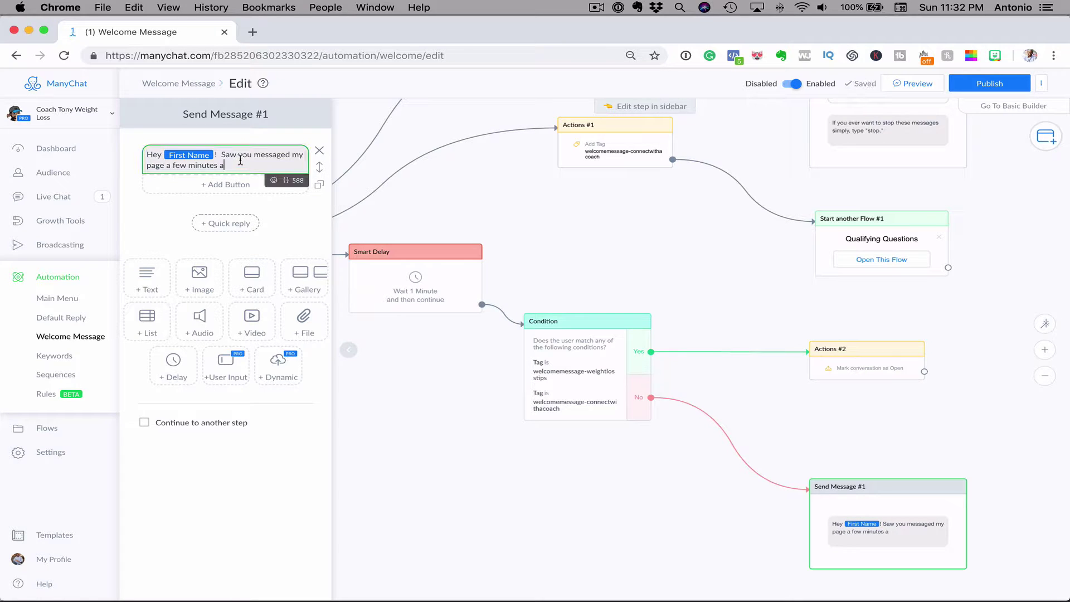
{"action": "type", "text": "go"}
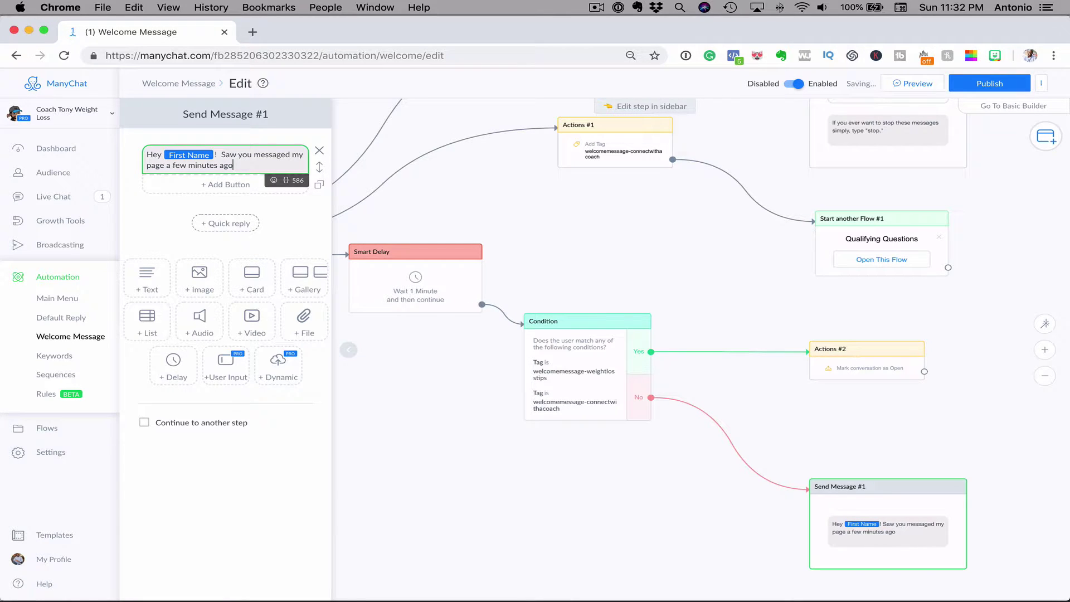
Complete the follow-up message with the question "Are you looking to lose weight or just checking me out?"
{"action": "type", "text": ".  Are you looking to l"}
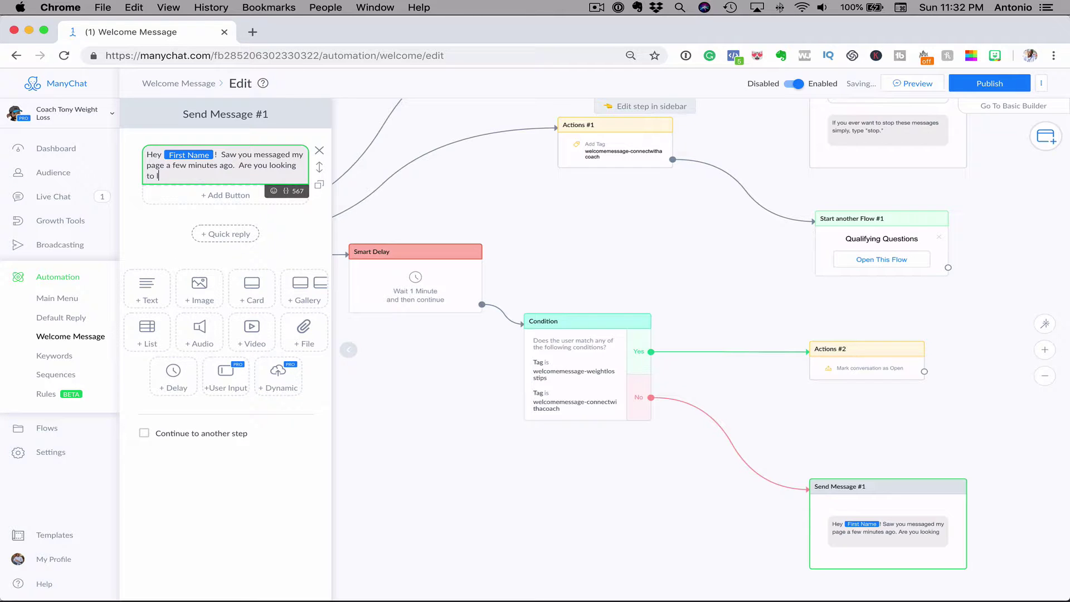
{"action": "type", "text": "ose weight or cj"}
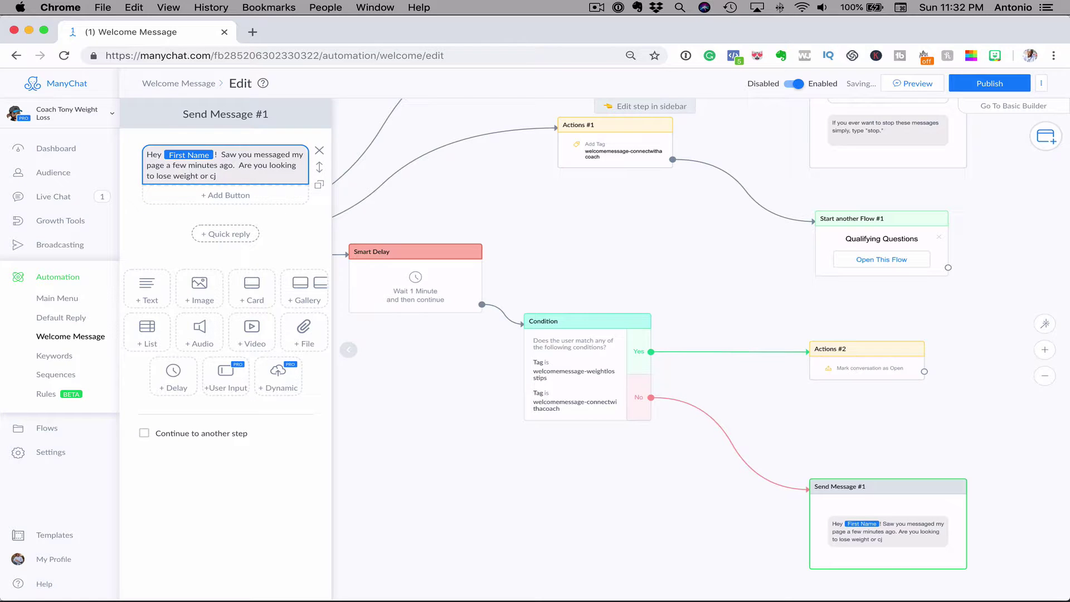
{"action": "left_click", "coordinate": [239, 174]}
{"action": "key", "text": "BackSpace"}
{"action": "key", "text": "BackSpace"}
{"action": "type", "text": "just"}
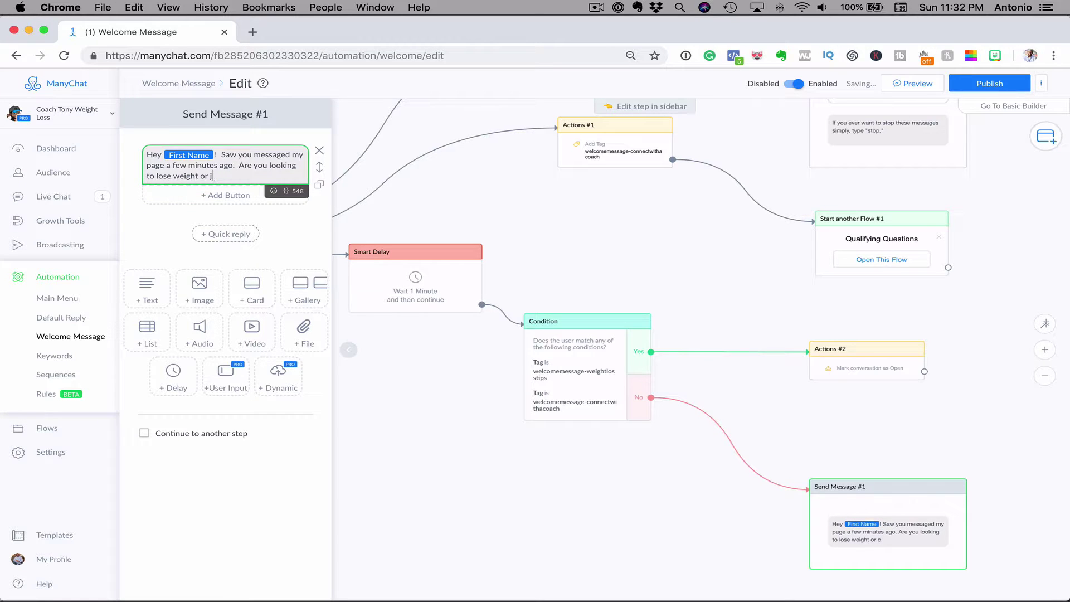
{"action": "type", "text": " checking me out?"}
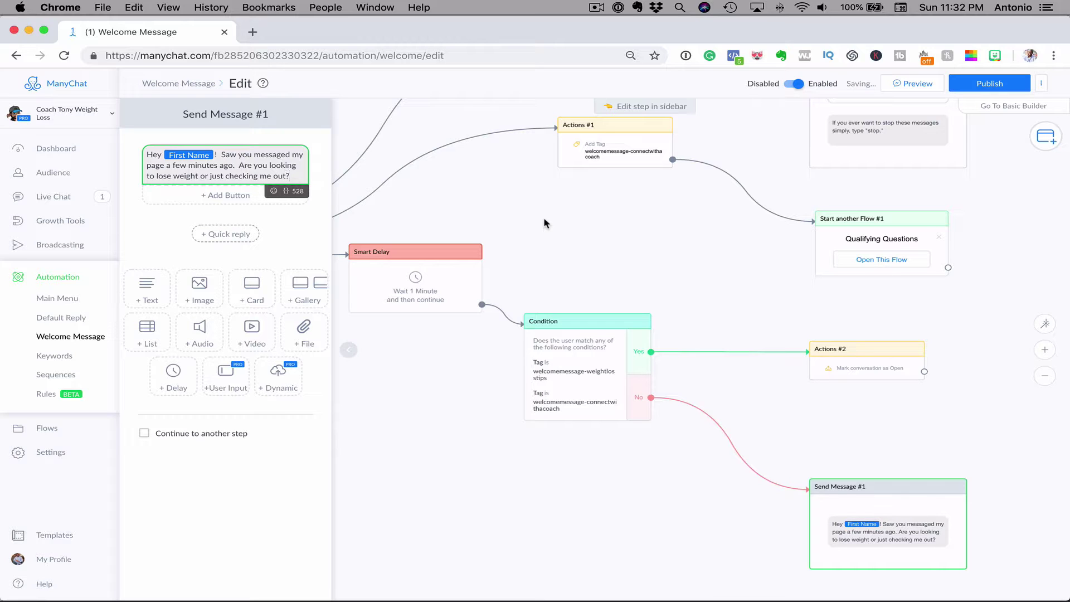
Publish the updated flow and shift the Welcome Message block slightly closer to the Smart Delay block
{"action": "left_click", "coordinate": [979, 89]}
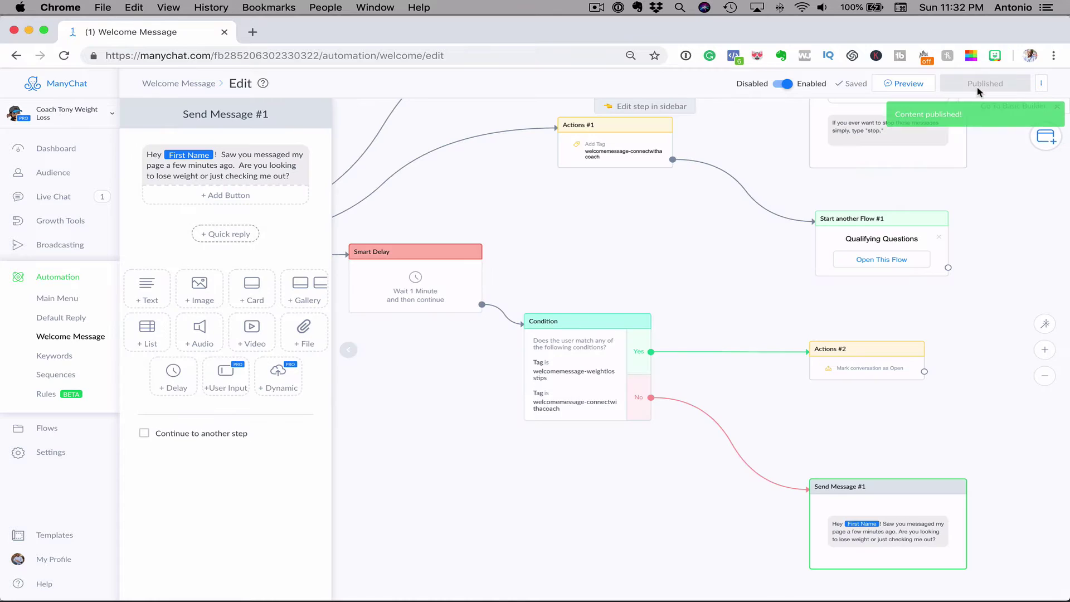
{"action": "left_click", "coordinate": [693, 248]}
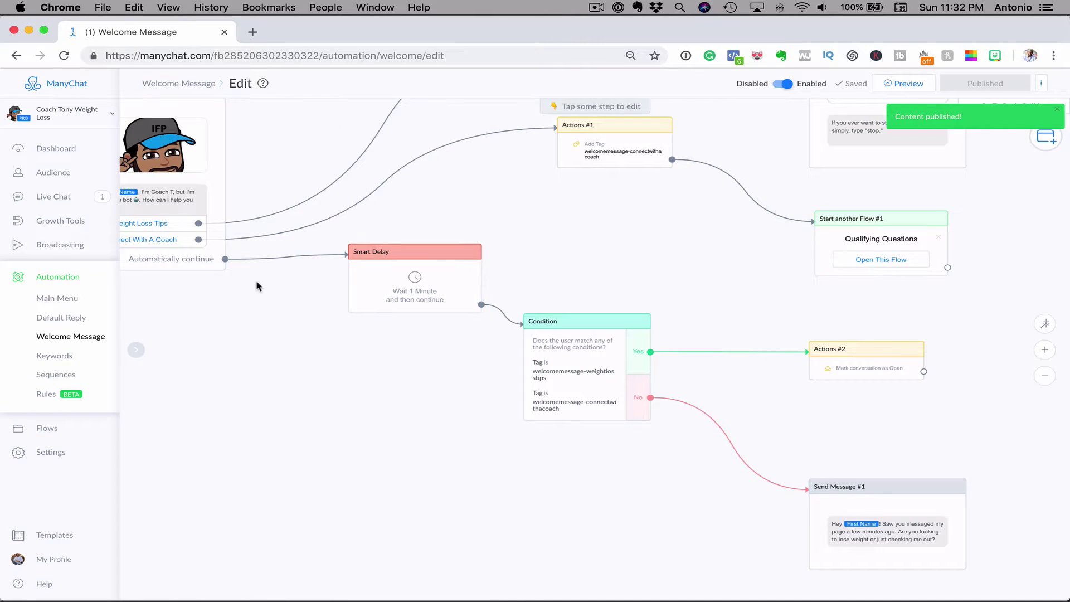
{"action": "left_click_drag", "start_coordinate": [216, 125], "coordinate": [254, 157]}
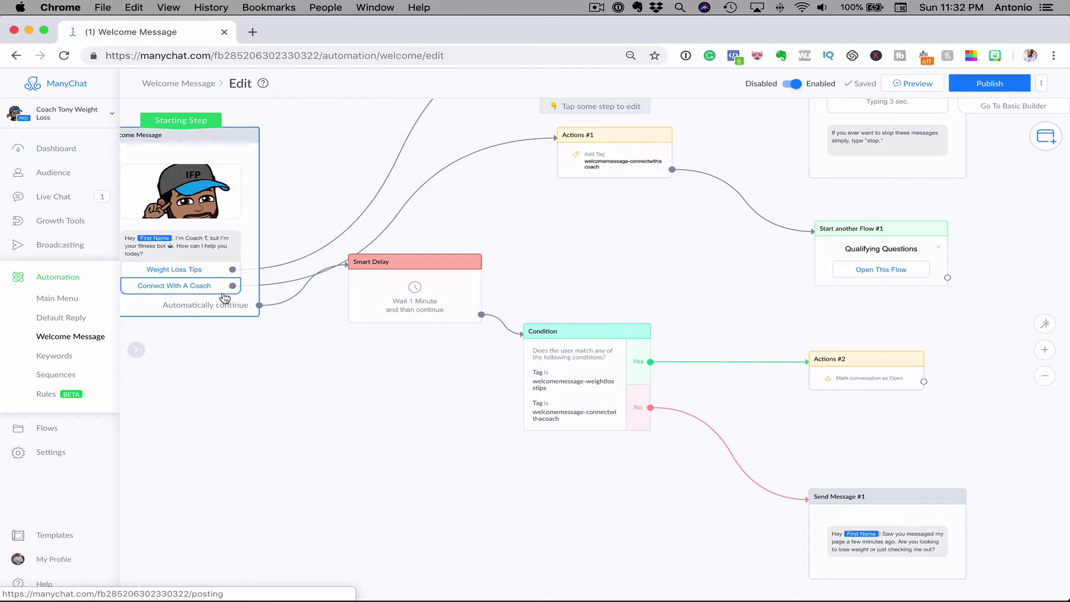
{"action": "mouse_move", "coordinate": [469, 300]}
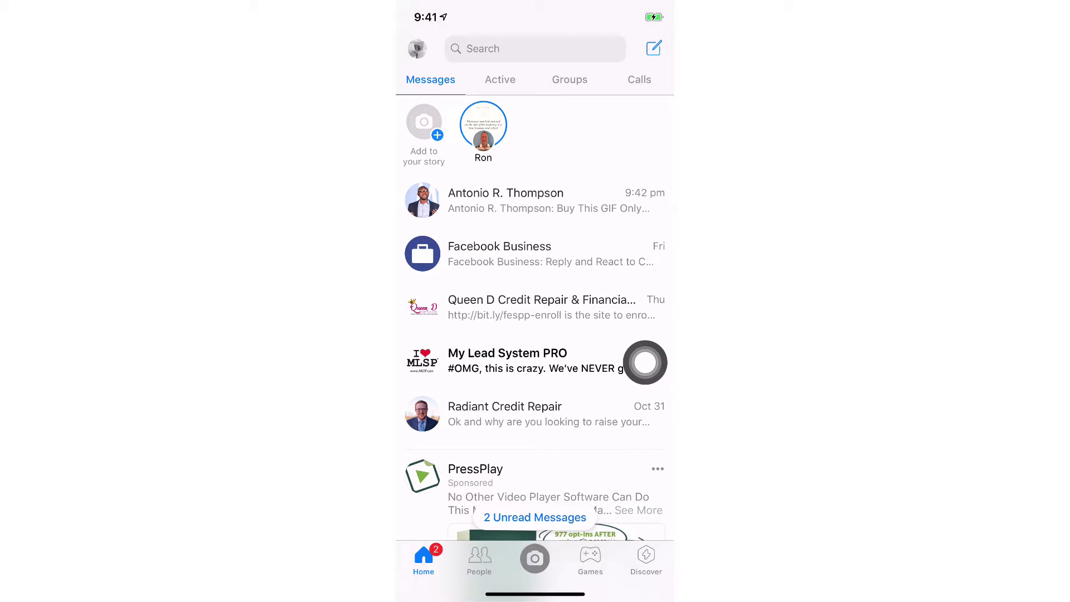
In the Messenger mobile app, search for the Coach Tony Weight Loss page and start its bot conversation
{"action": "left_click", "coordinate": [535, 48]}
{"action": "type", "text": "Coa"}
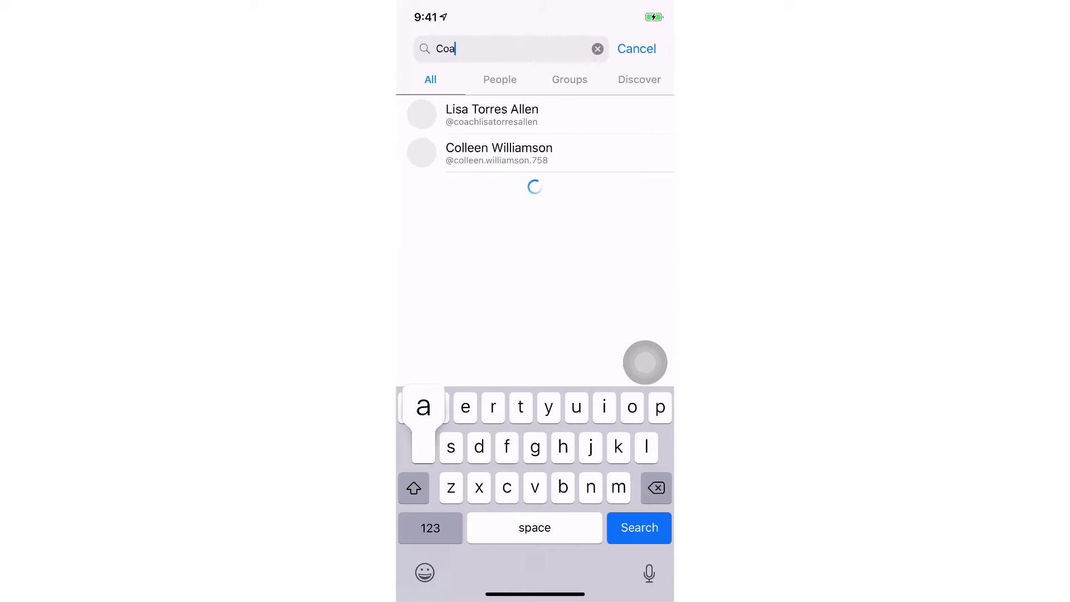
{"action": "type", "text": "ch tony wei"}
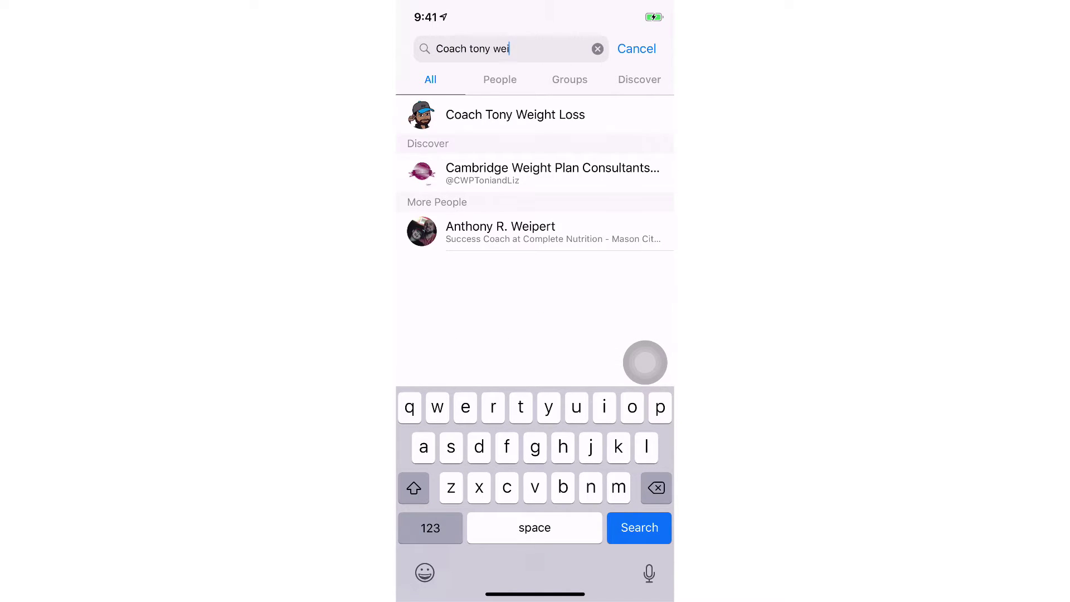
{"action": "type", "text": "g"}
{"action": "left_click", "coordinate": [513, 114]}
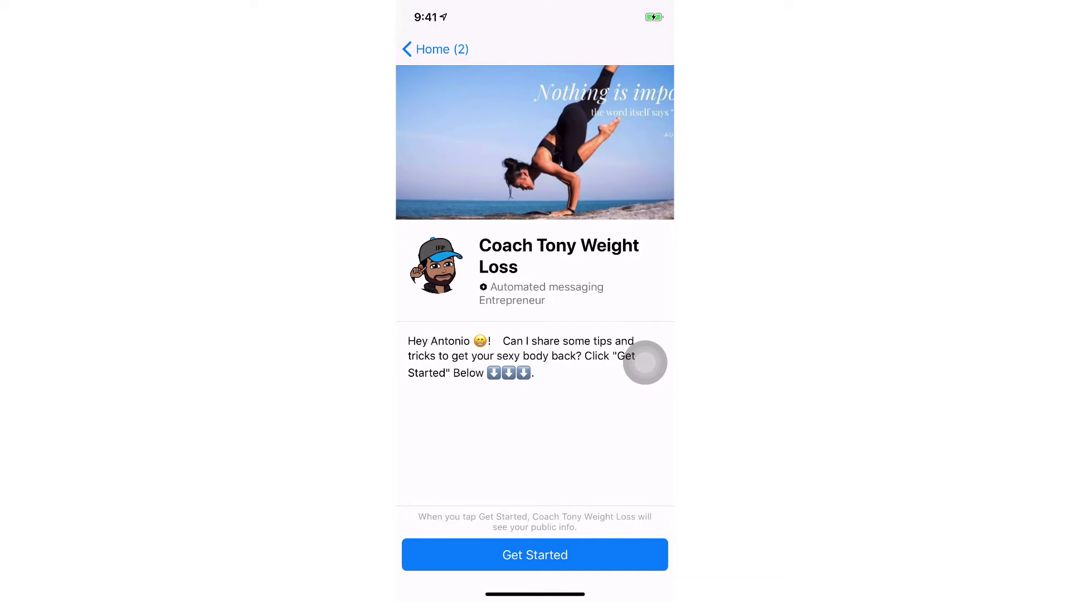
{"action": "left_click", "coordinate": [535, 555]}
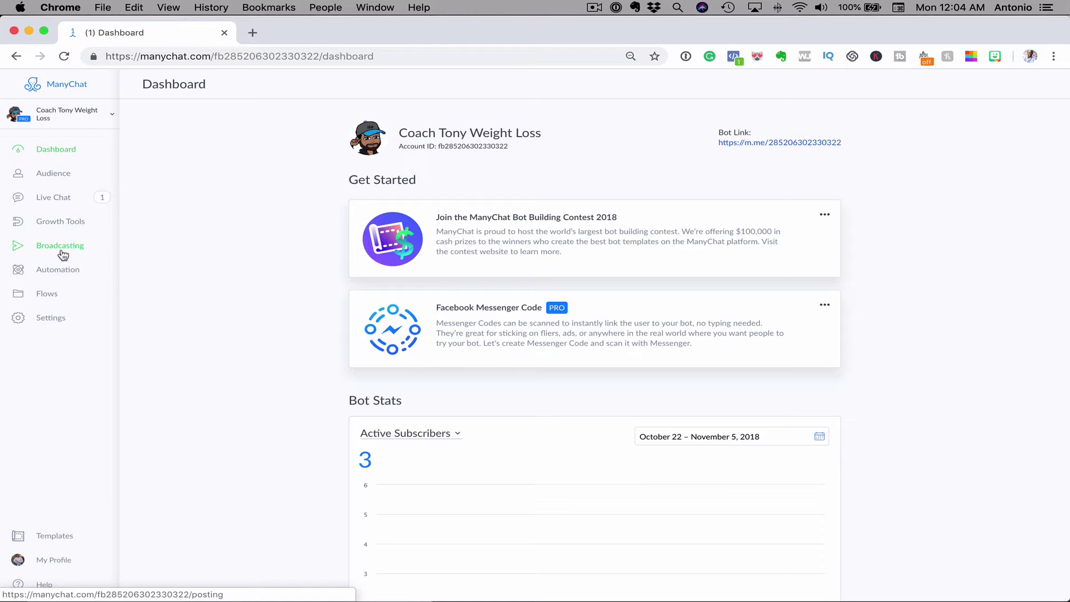
Back in ManyChat, create the first custom automation rule and add a Date/Time based trigger to it
{"action": "left_click", "coordinate": [54, 269]}
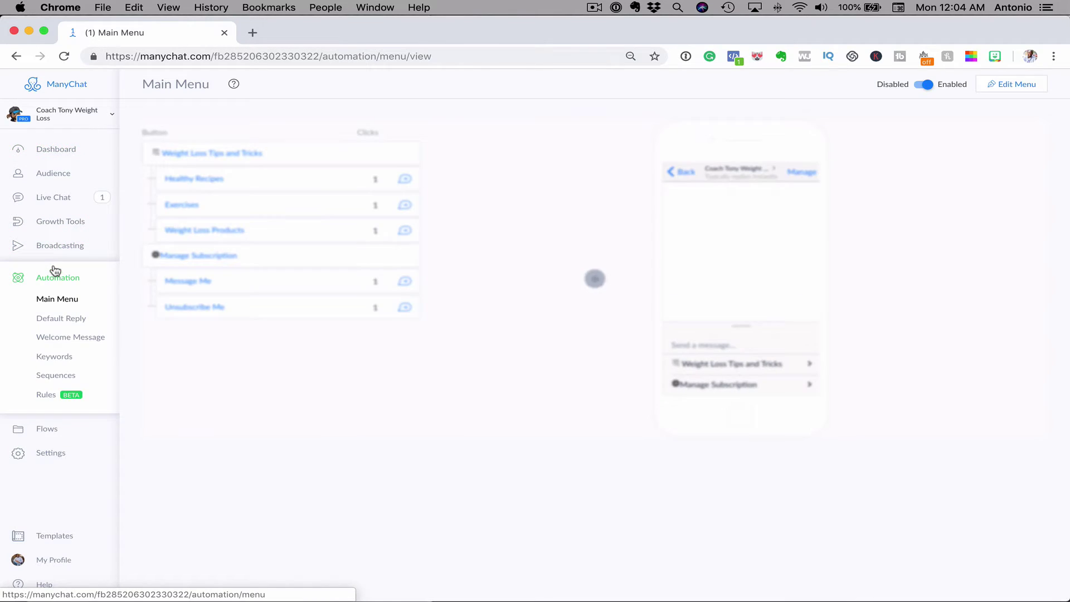
{"action": "left_click", "coordinate": [46, 394]}
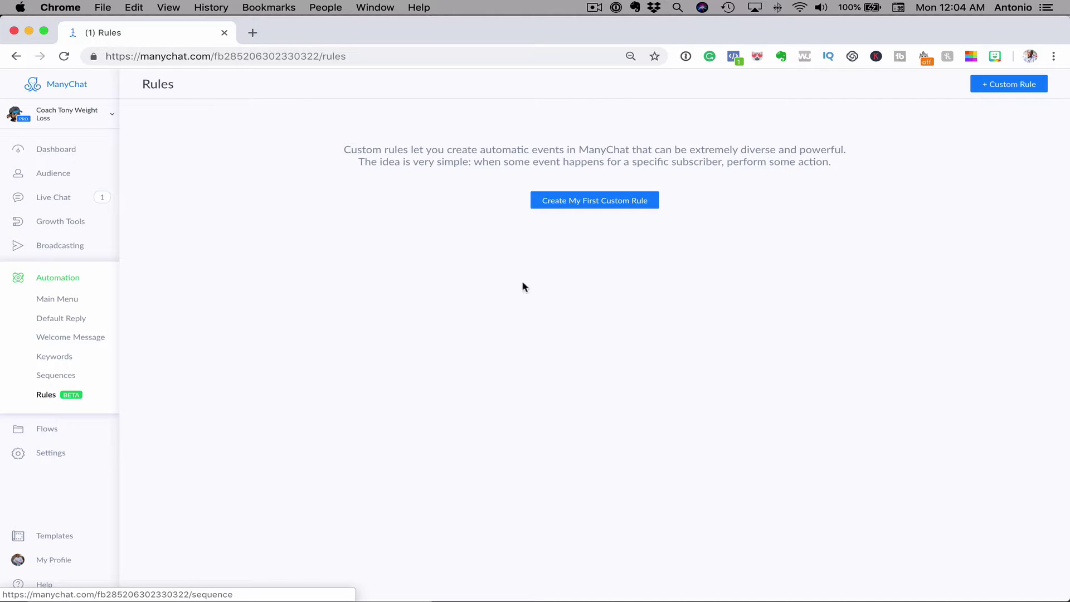
{"action": "left_click", "coordinate": [574, 206]}
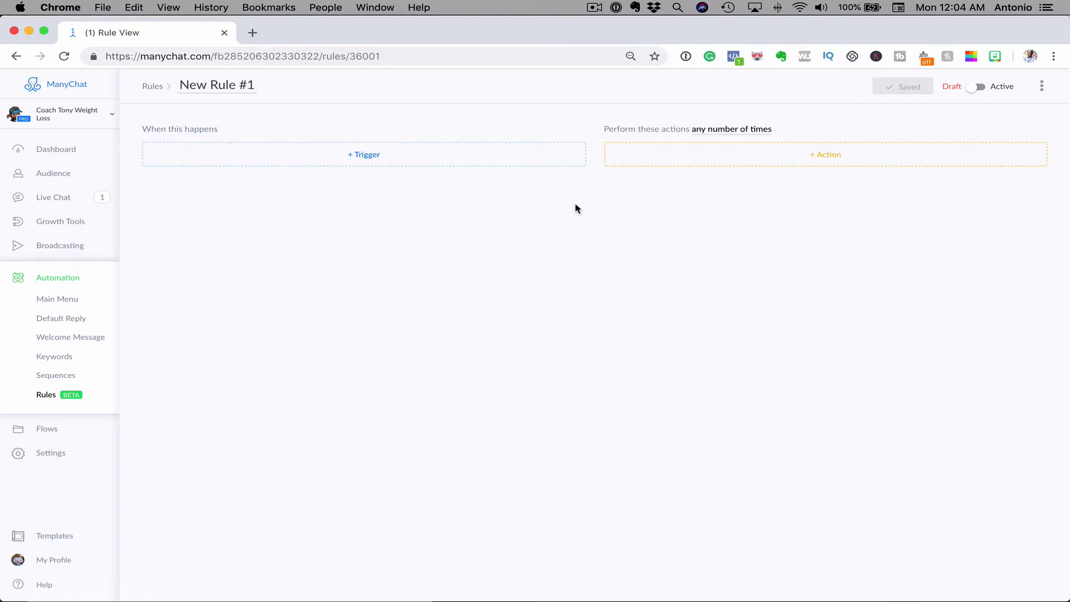
{"action": "left_click", "coordinate": [366, 159]}
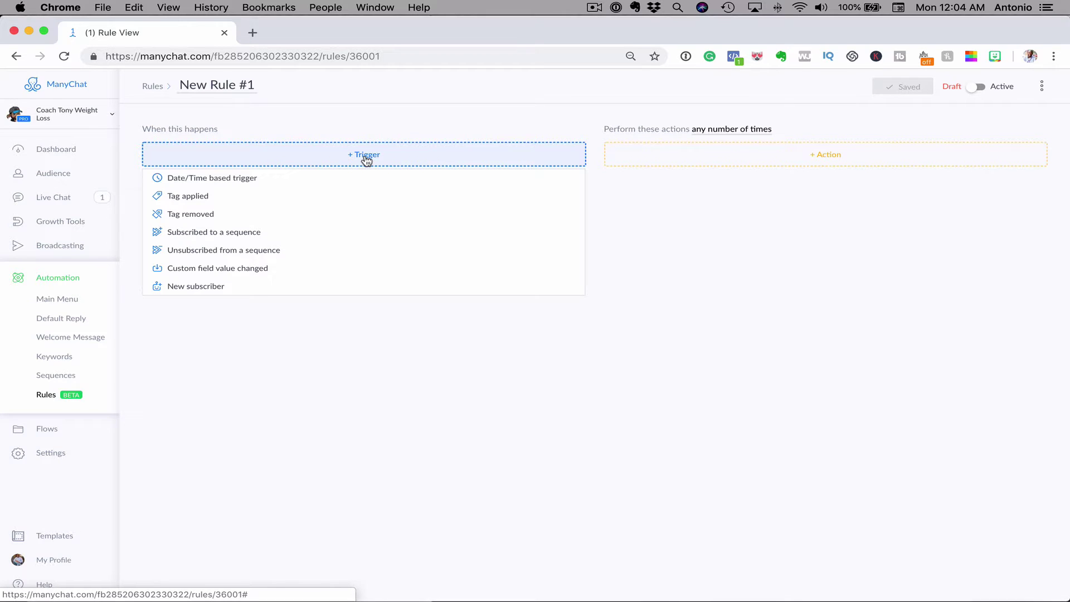
{"action": "left_click", "coordinate": [285, 180]}
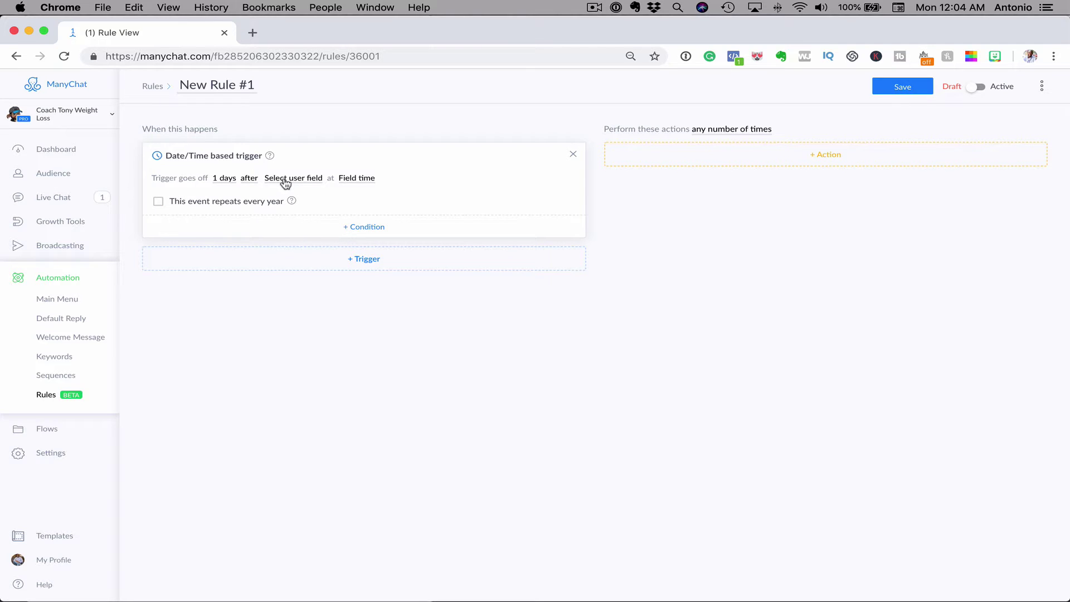
Set the Date/Time based trigger to go off 1 day before the user field's date
{"action": "left_click", "coordinate": [220, 180]}
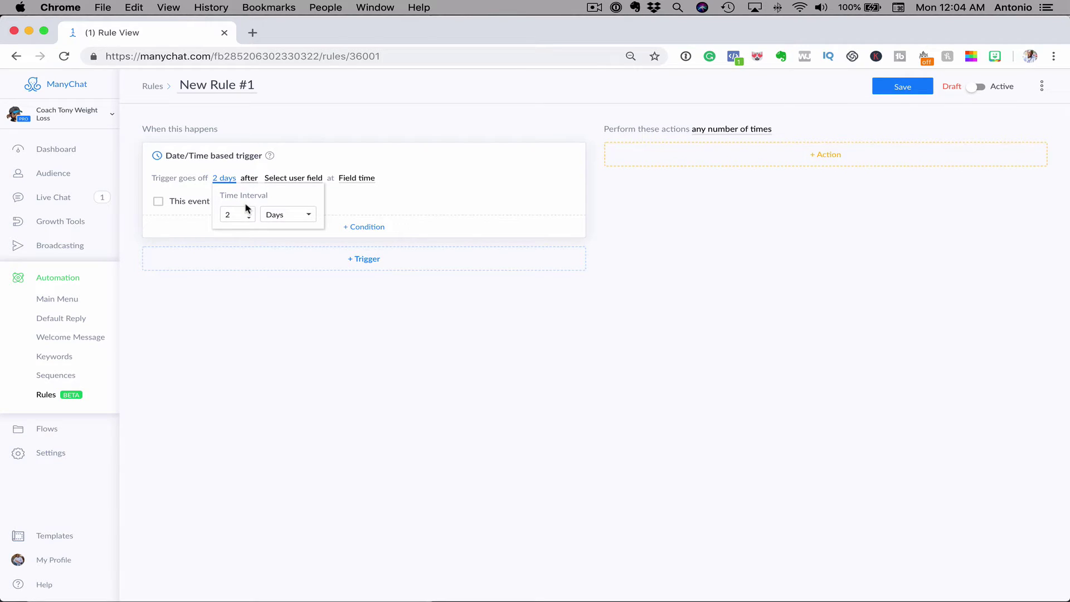
{"action": "left_click", "coordinate": [249, 217]}
{"action": "left_click", "coordinate": [247, 177]}
{"action": "left_click", "coordinate": [249, 179]}
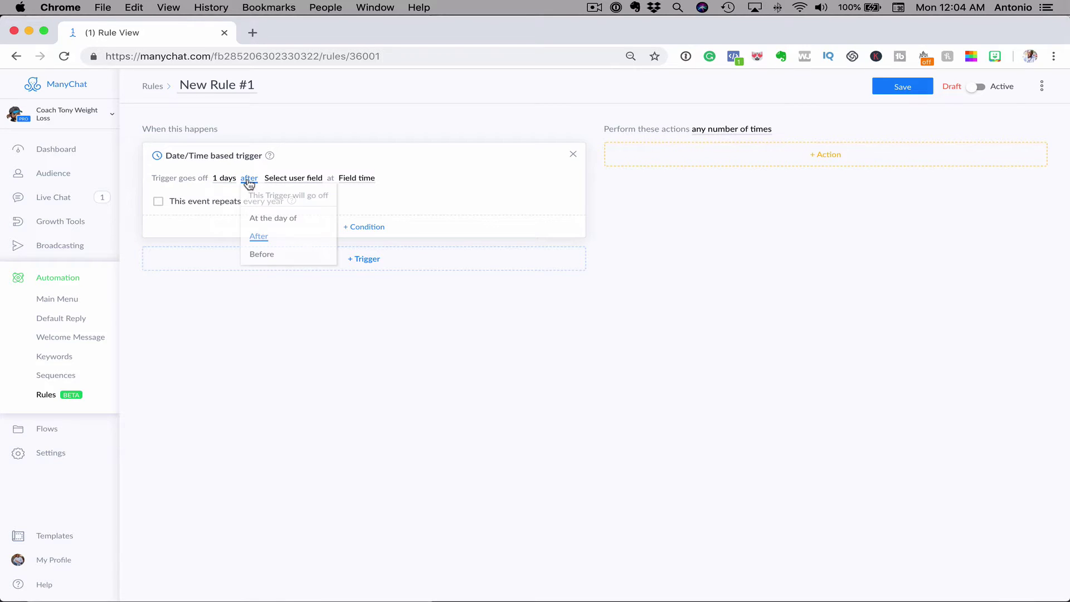
{"action": "left_click", "coordinate": [262, 254]}
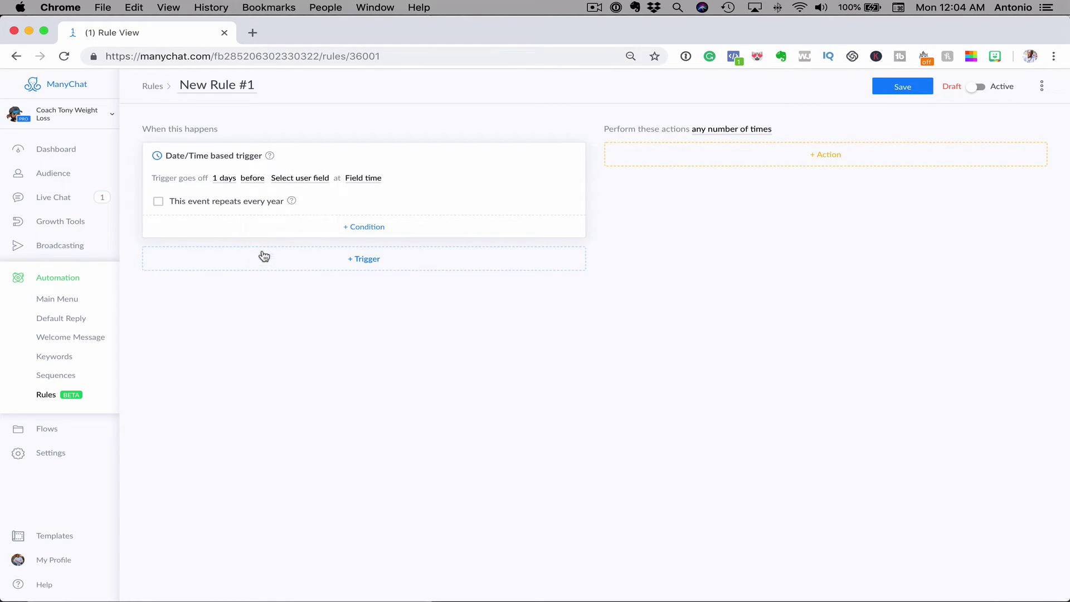
Choose Date of Birth as the user field for the Date/Time based trigger
{"action": "left_click", "coordinate": [287, 180]}
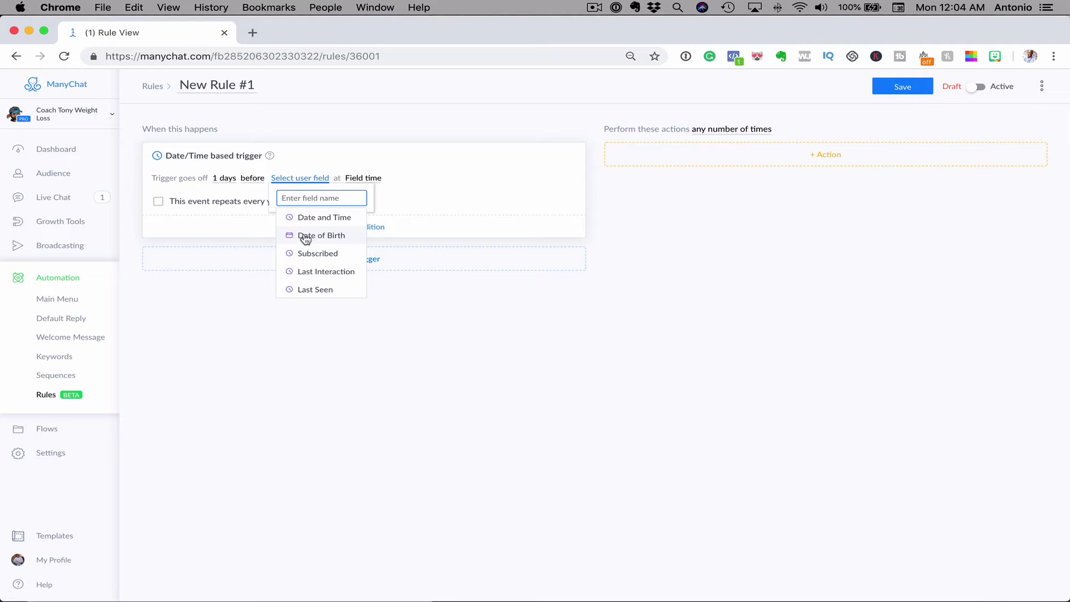
{"action": "left_click", "coordinate": [326, 238]}
{"action": "left_click", "coordinate": [393, 206]}
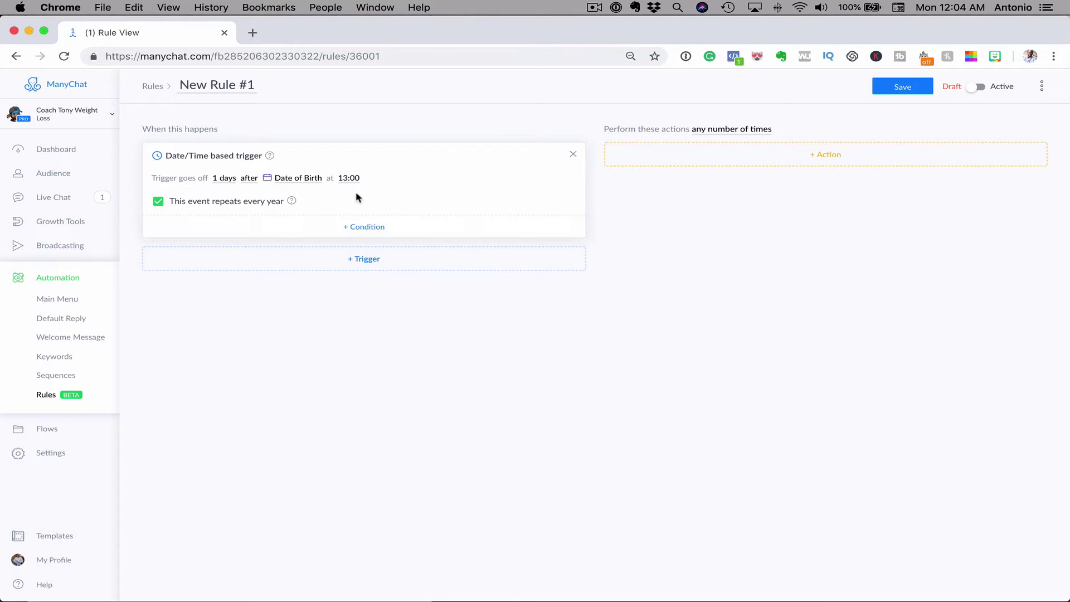
Add a Start a Flow action to the date-based rule
{"action": "left_click", "coordinate": [813, 166]}
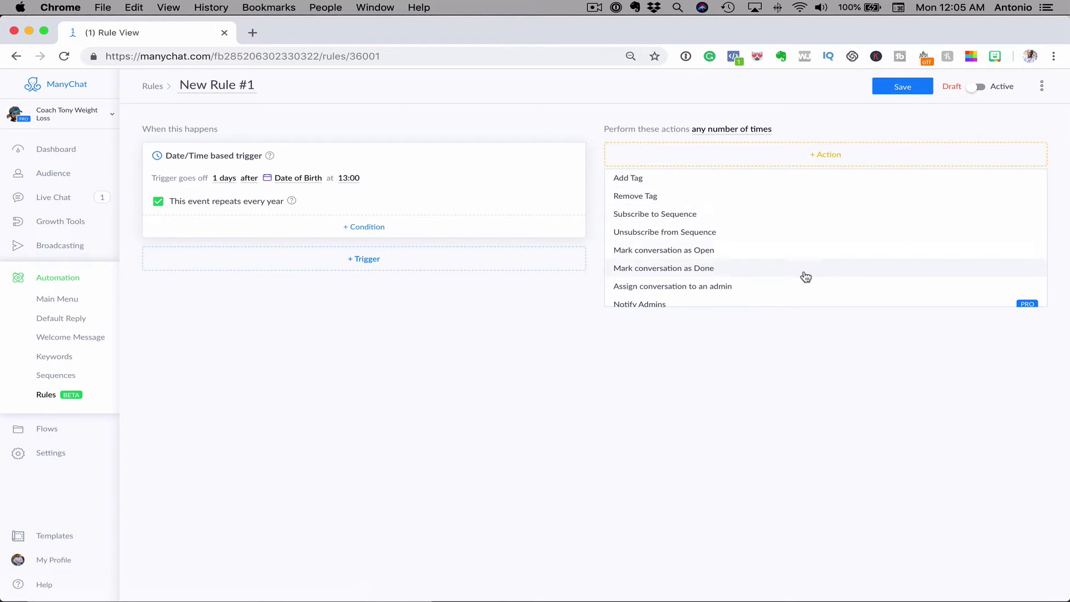
{"action": "scroll", "coordinate": [806, 277], "scroll_direction": "down", "scroll_amount": 1}
{"action": "scroll", "coordinate": [806, 278], "scroll_direction": "down", "scroll_amount": 3}
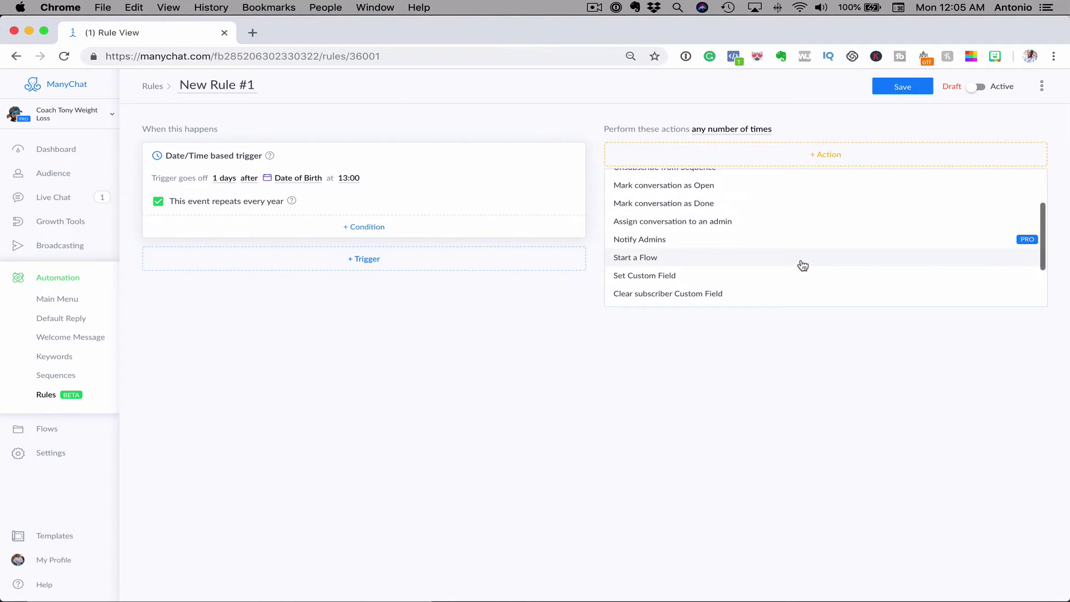
{"action": "left_click", "coordinate": [803, 258]}
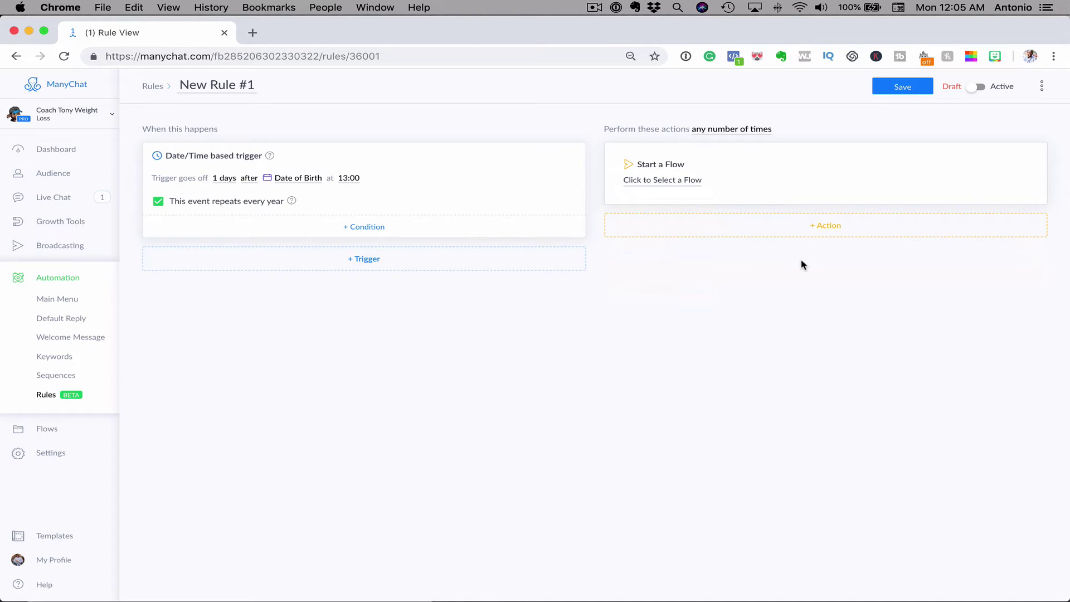
{"action": "left_click", "coordinate": [681, 179]}
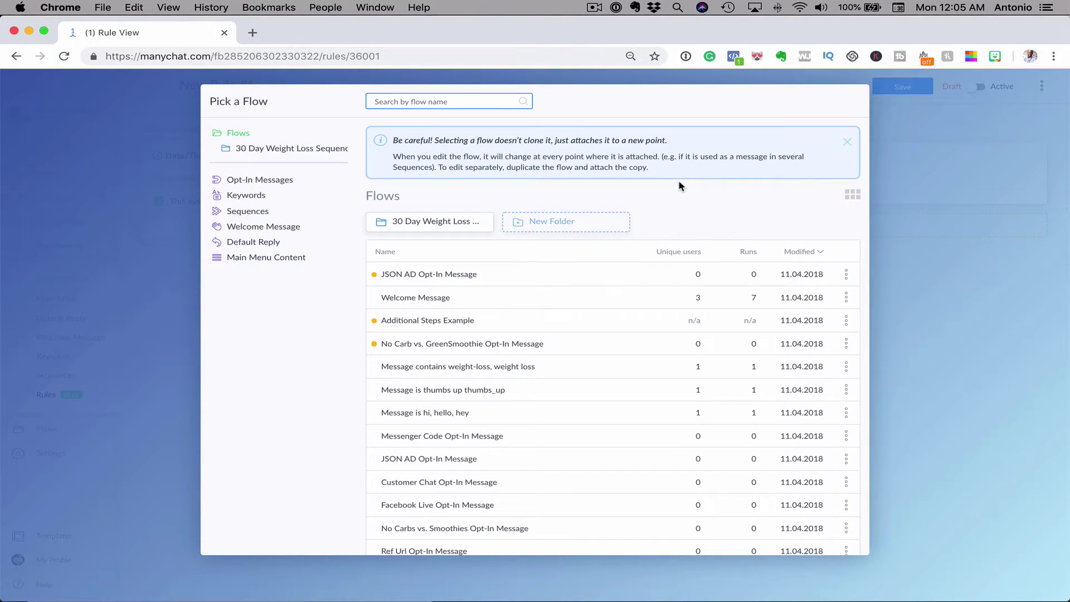
{"action": "scroll", "coordinate": [676, 234], "scroll_direction": "down", "scroll_amount": 8}
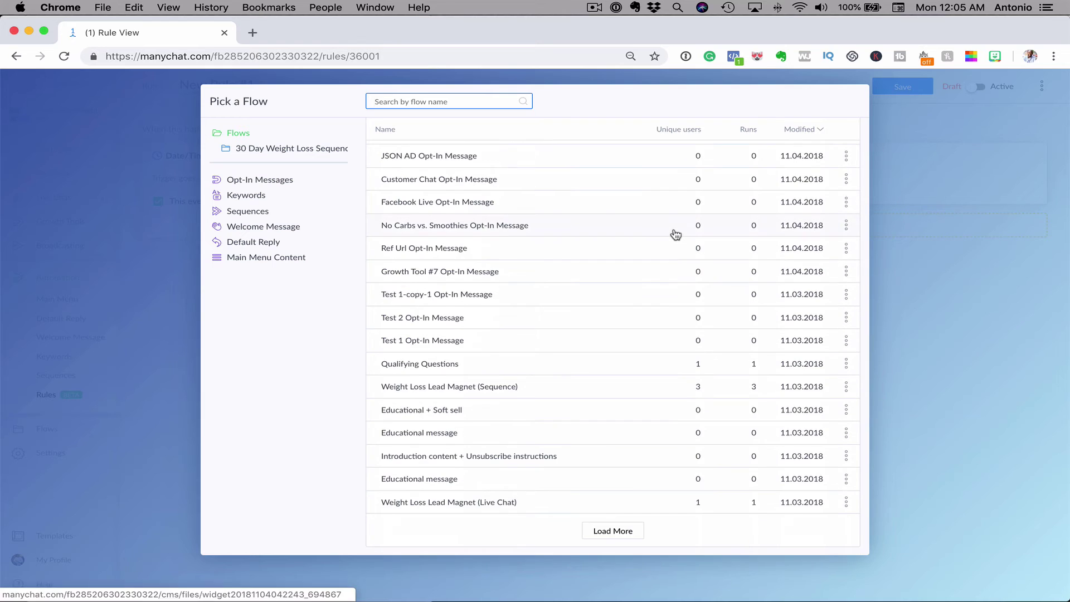
{"action": "scroll", "coordinate": [674, 231], "scroll_direction": "up", "scroll_amount": 8}
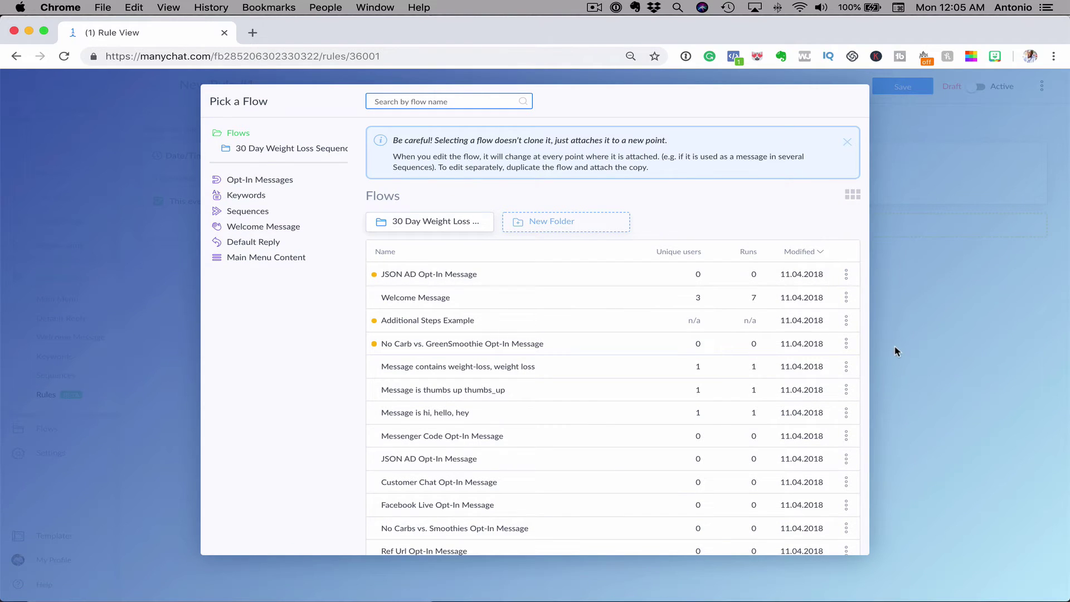
{"action": "left_click", "coordinate": [923, 354]}
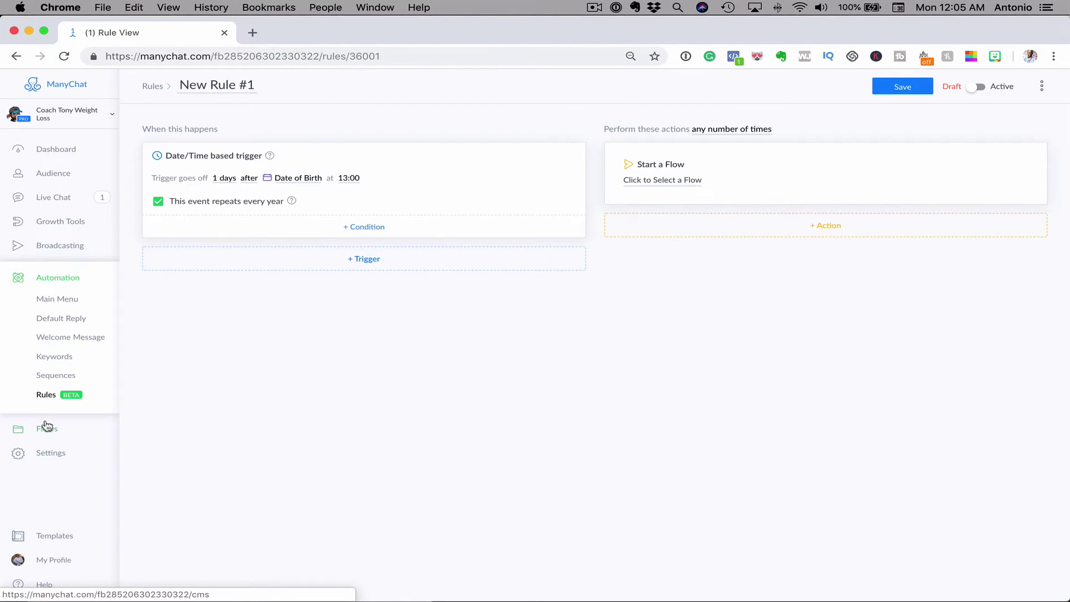
Create a new flow named "Happy Birthday Flow" in the Flows folder
{"action": "left_click", "coordinate": [46, 426]}
{"action": "left_click", "coordinate": [1028, 88]}
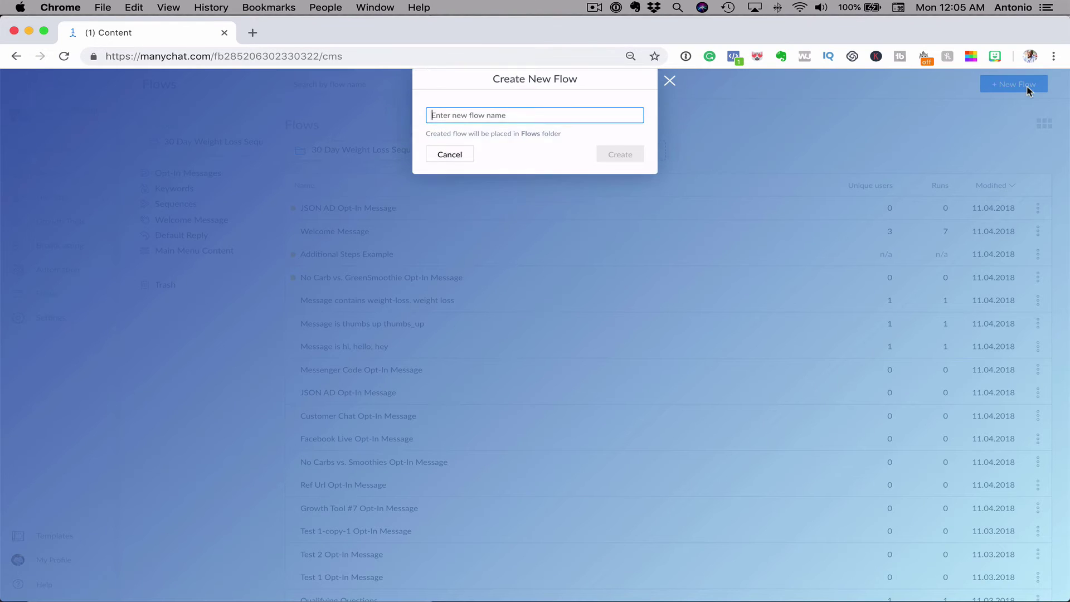
{"action": "type", "text": "Happy Birthday Flow"}
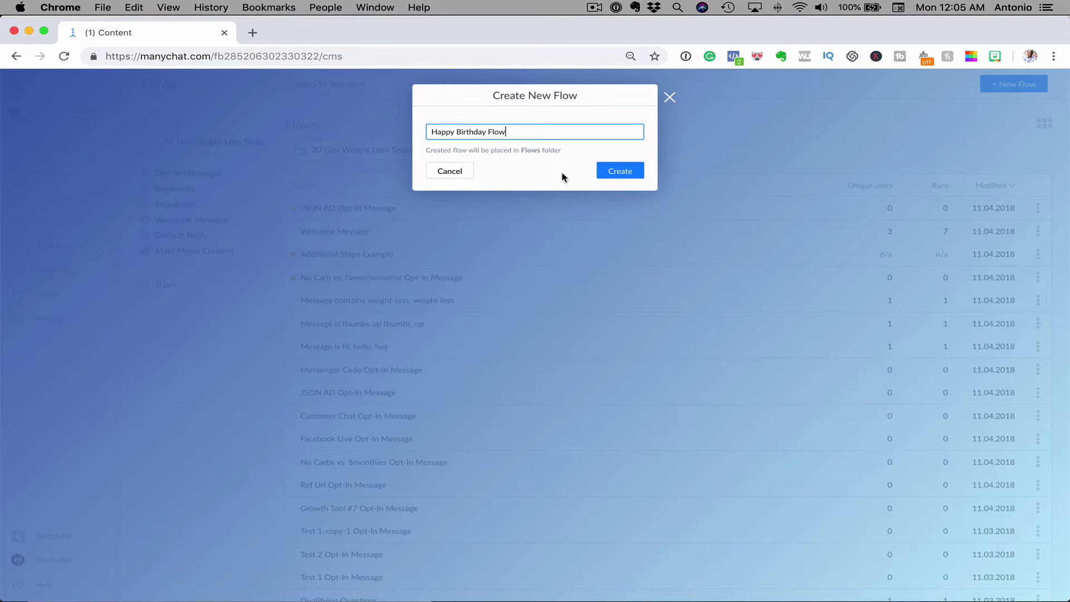
{"action": "left_click", "coordinate": [626, 172]}
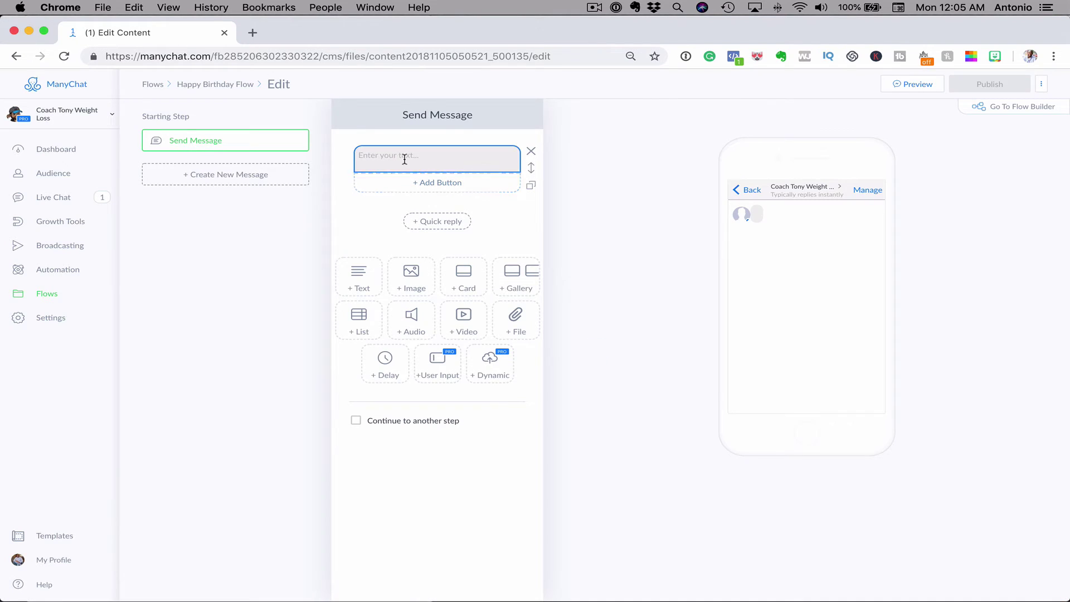
Start the flow's first message with "Hey" followed by the First Name variable, using "there!" as its fallback
{"action": "left_click", "coordinate": [404, 160]}
{"action": "type", "text": "Hey"}
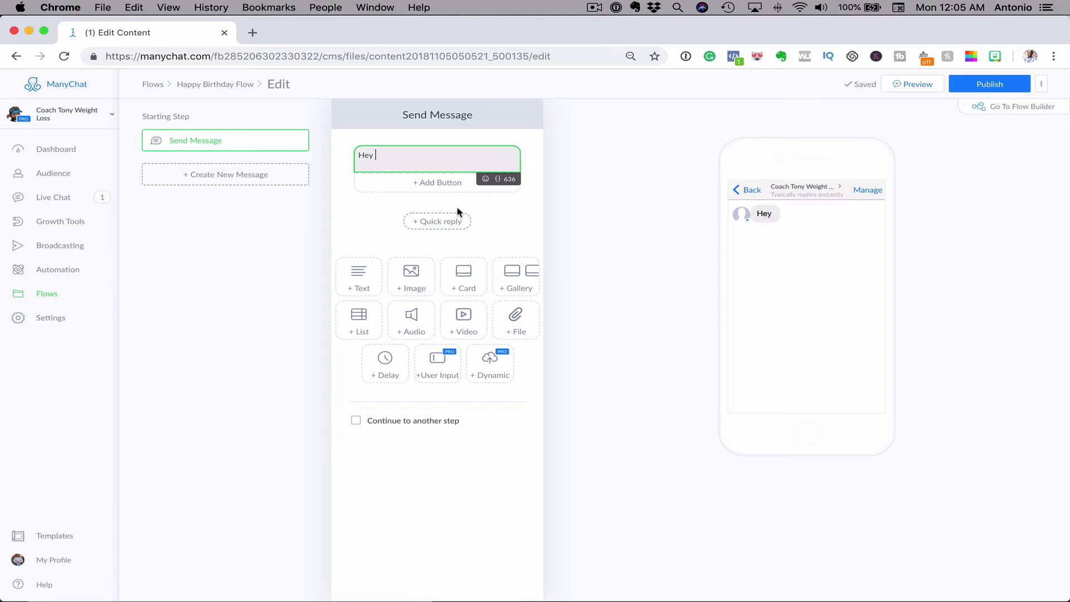
{"action": "left_click", "coordinate": [498, 178]}
{"action": "left_click", "coordinate": [440, 201]}
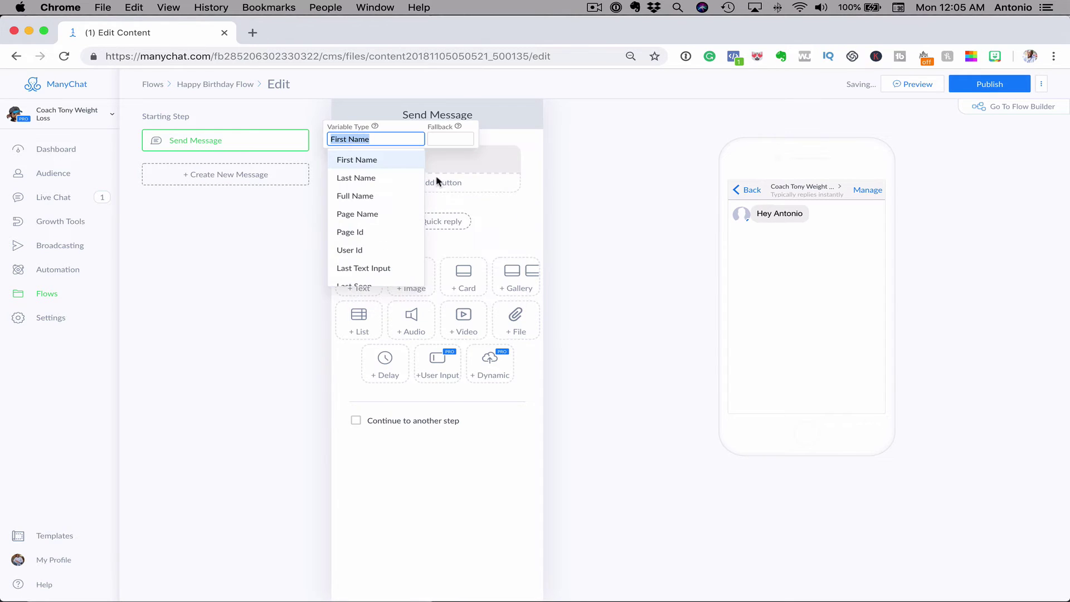
{"action": "left_click", "coordinate": [443, 136]}
{"action": "type", "text": "there"}
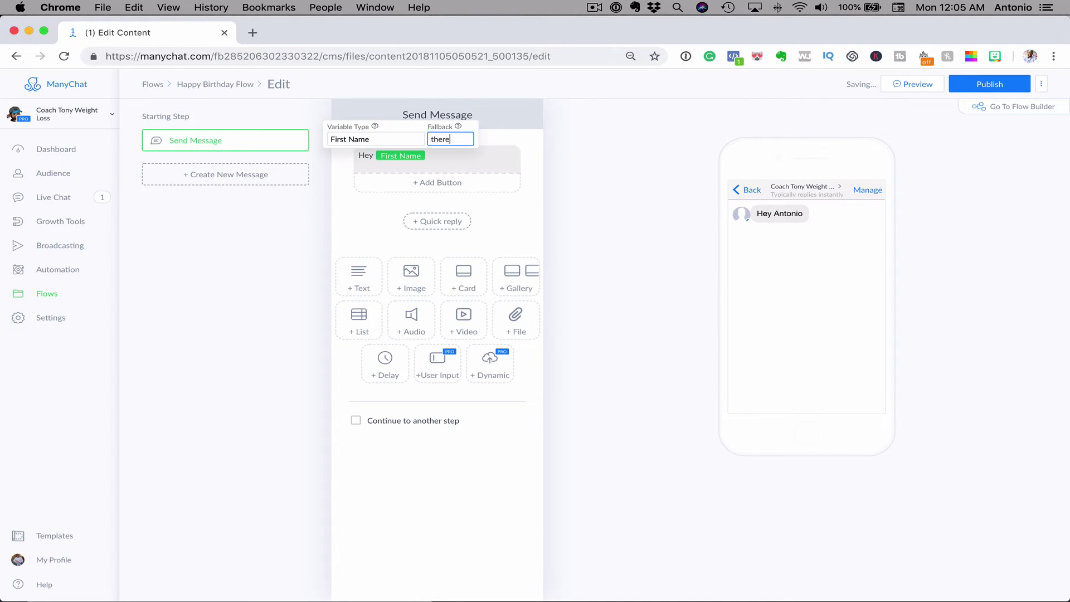
{"action": "type", "text": "!"}
{"action": "left_click", "coordinate": [446, 155]}
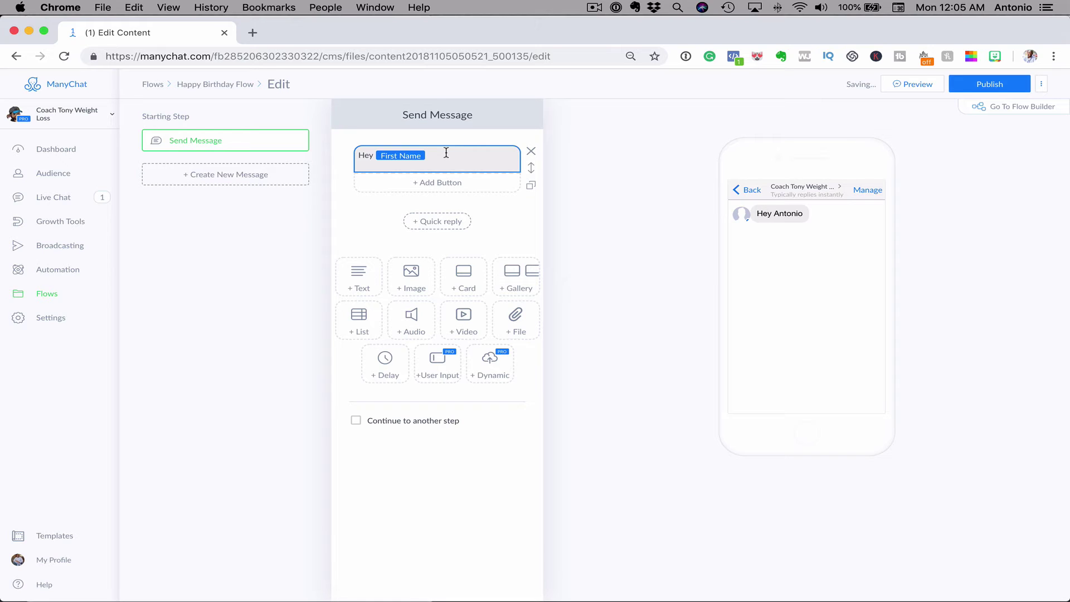
Complete the greeting after the First Name variable with "Just wanted to wish you a Happy Birthday!"
{"action": "left_click", "coordinate": [446, 153]}
{"action": "type", "text": "Just wa"}
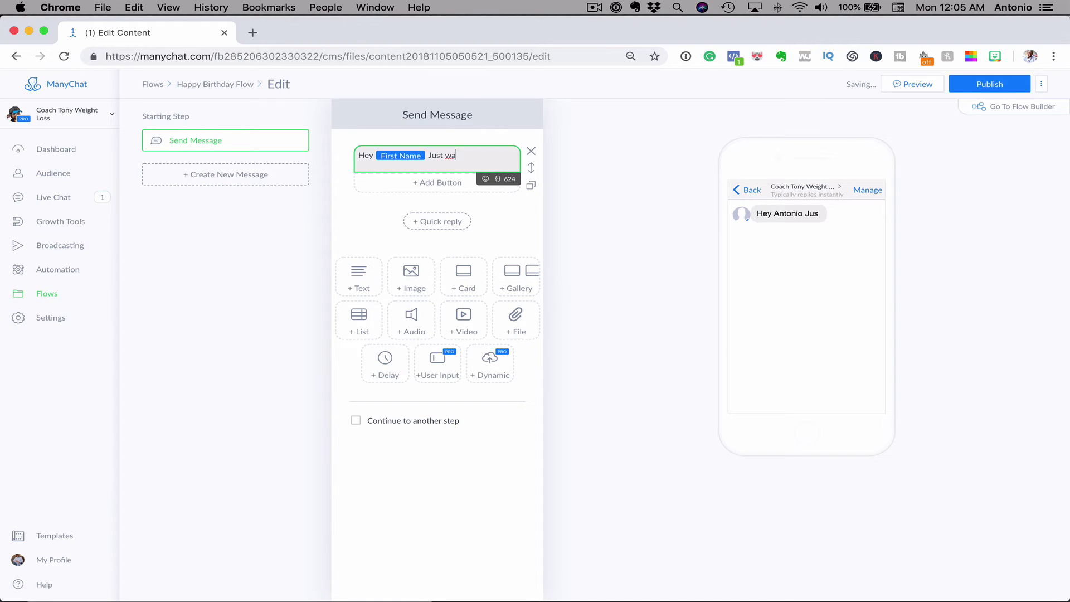
{"action": "type", "text": "nted to wish you a"}
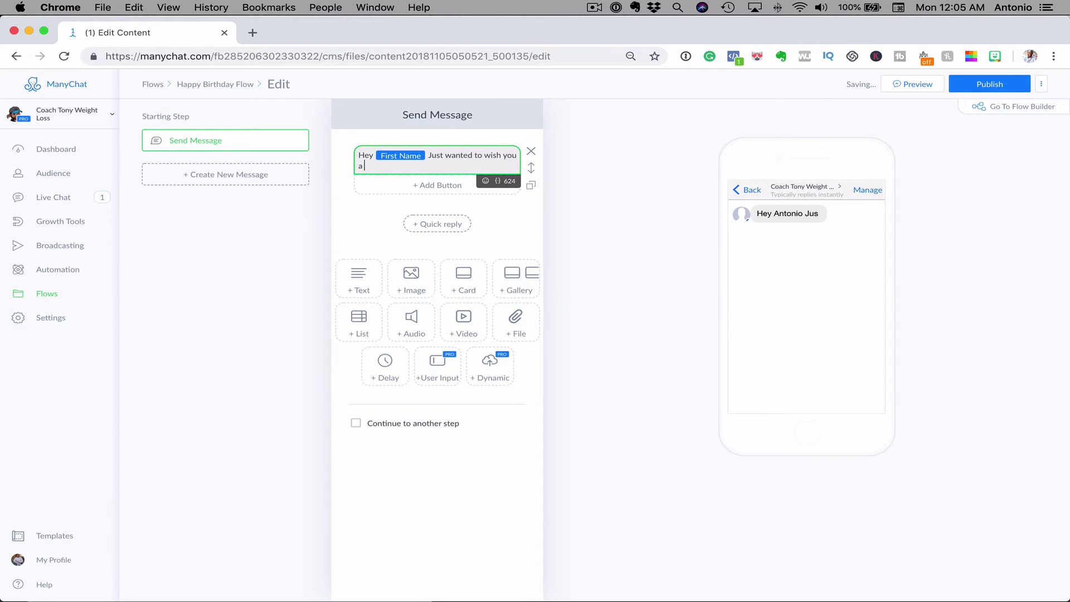
{"action": "type", "text": " Happy Birthday!"}
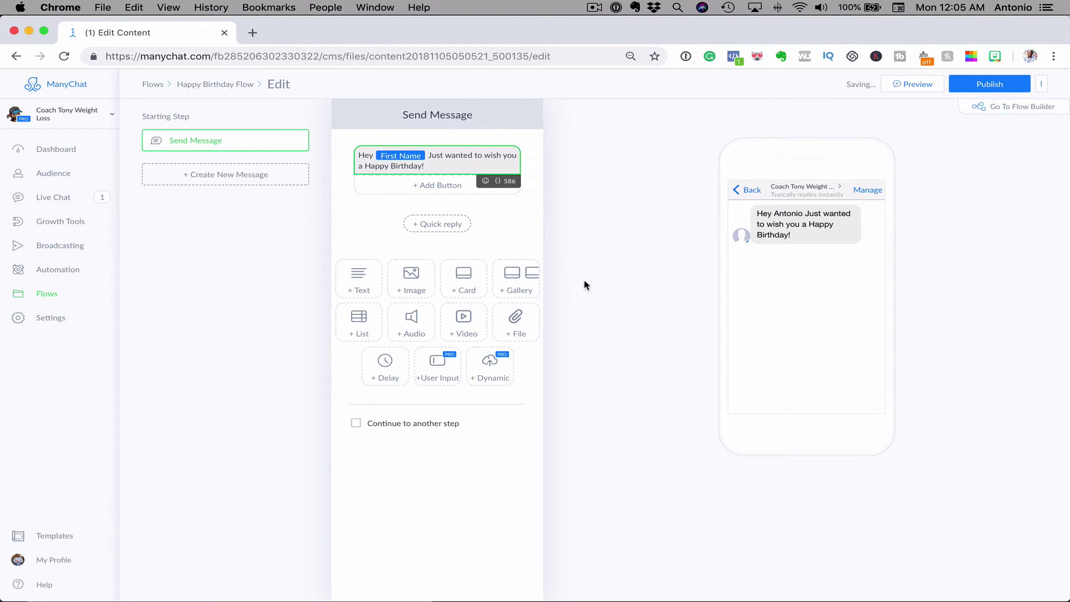
Add a 3-second typing delay and a text message reading "Enjoy your day!", then publish the flow
{"action": "left_click", "coordinate": [384, 368]}
{"action": "left_click", "coordinate": [359, 334]}
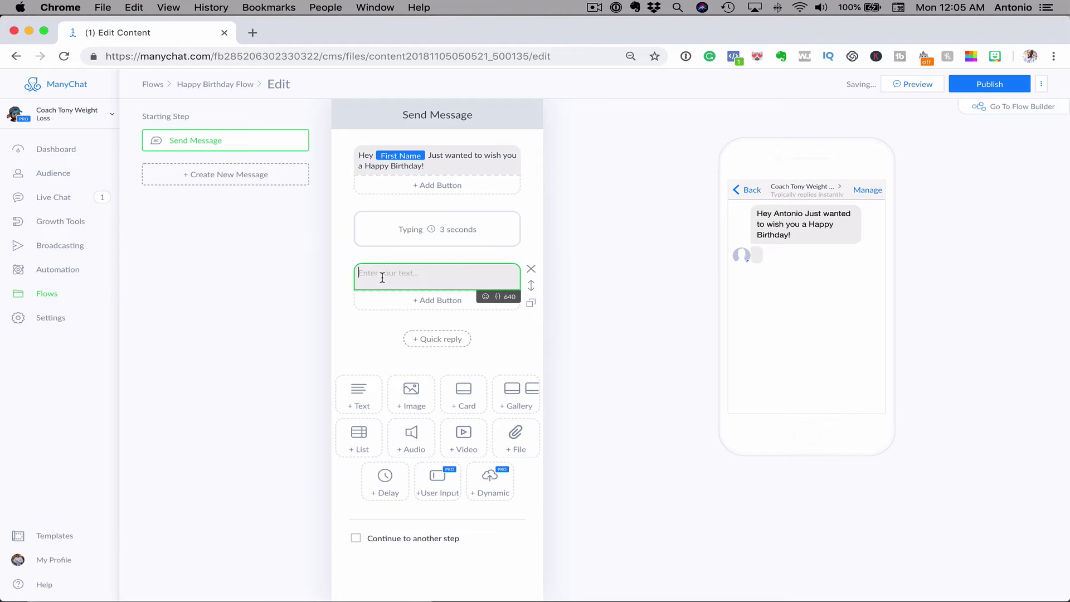
{"action": "type", "text": "Enjoy your day!"}
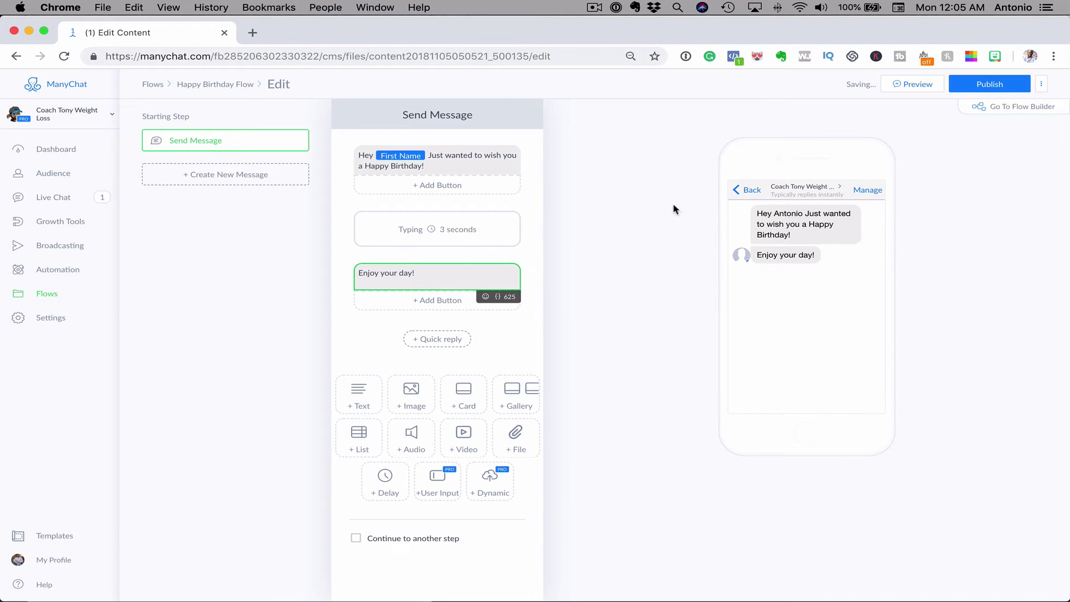
{"action": "left_click", "coordinate": [981, 87]}
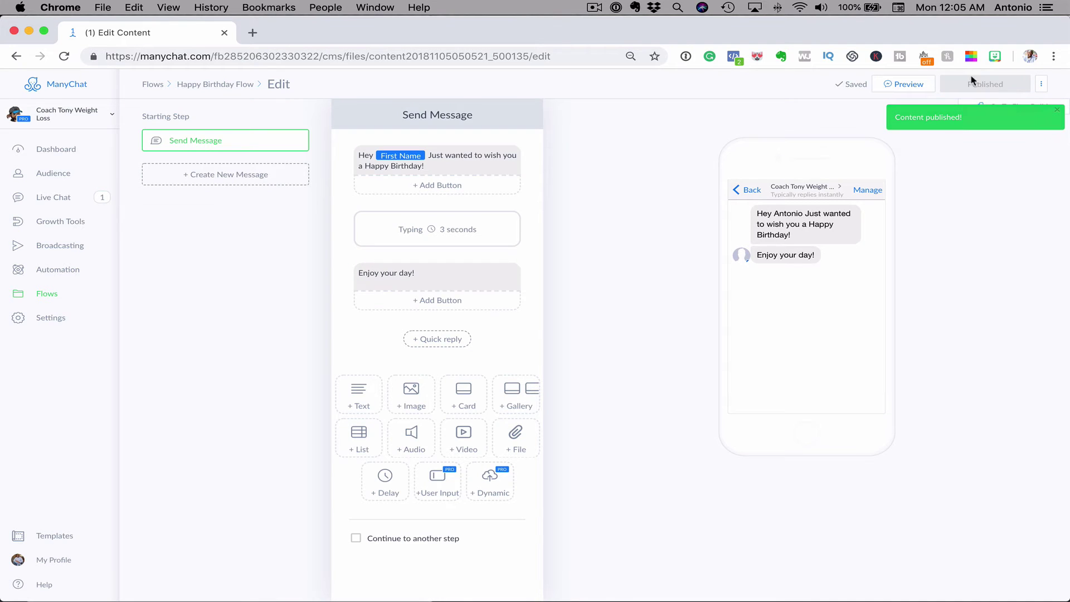
Return to New Rule #1 and select Happy Birthday Flow for its Start a Flow action
{"action": "left_click", "coordinate": [61, 269]}
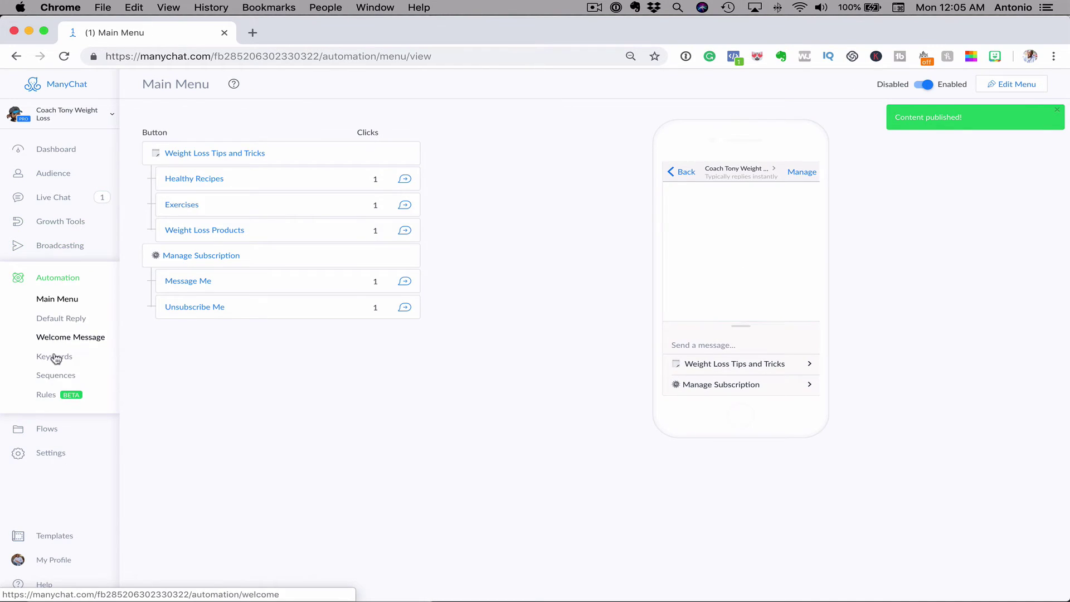
{"action": "left_click", "coordinate": [64, 401]}
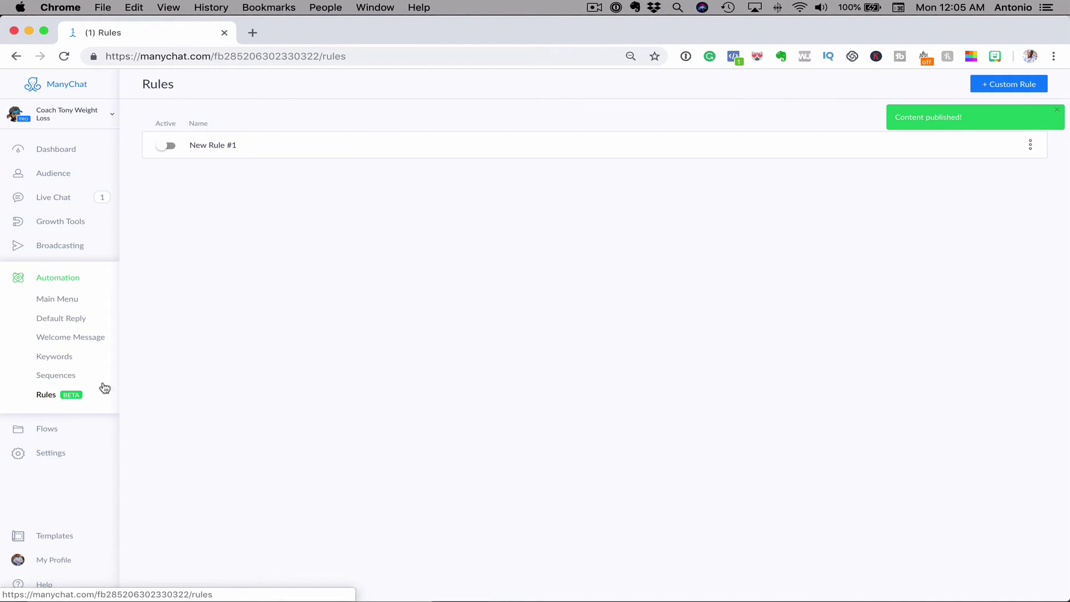
{"action": "left_click", "coordinate": [537, 150]}
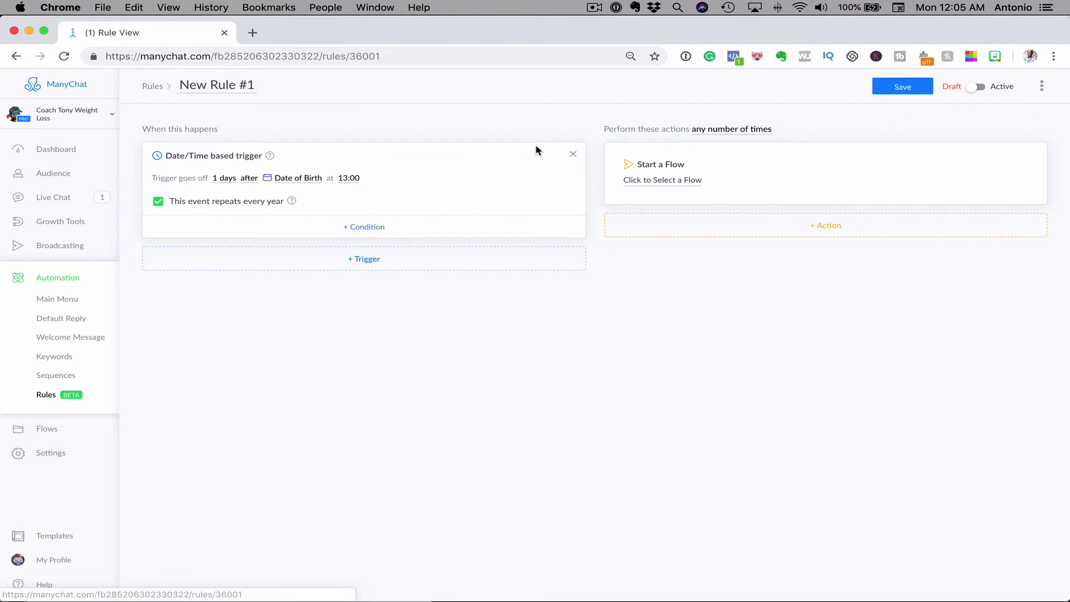
{"action": "left_click", "coordinate": [663, 183]}
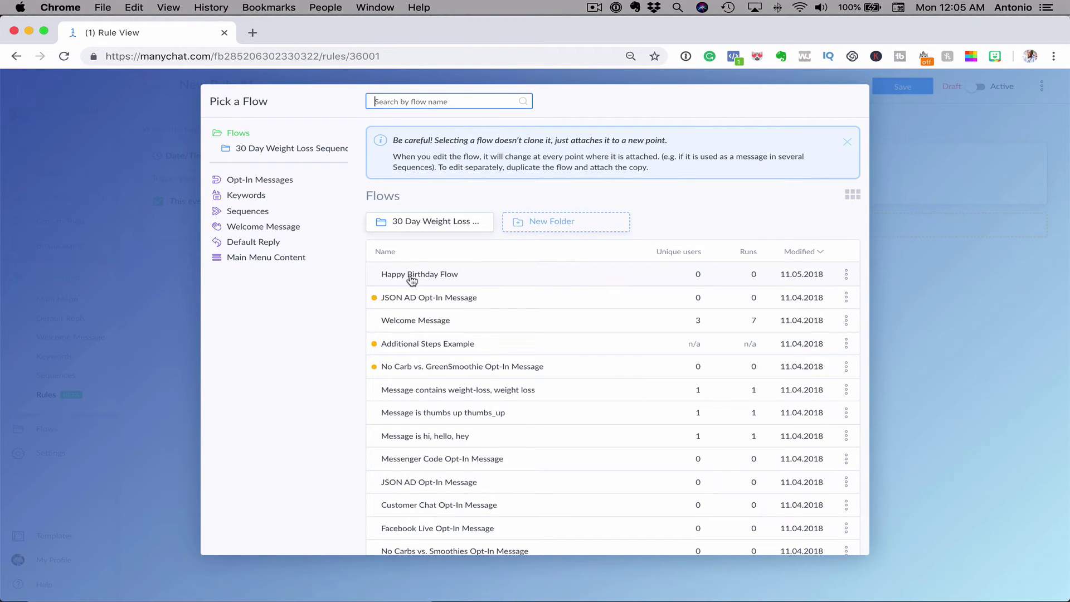
{"action": "left_click", "coordinate": [731, 538]}
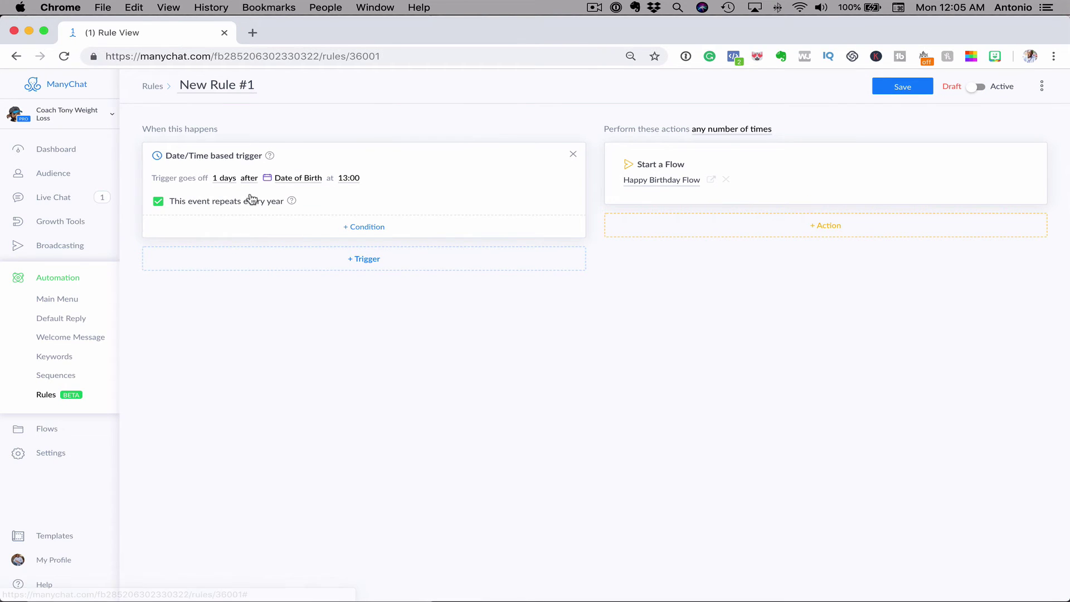
Set the trigger to go off before the Date of Birth, then save and activate the rule
{"action": "left_click", "coordinate": [250, 180]}
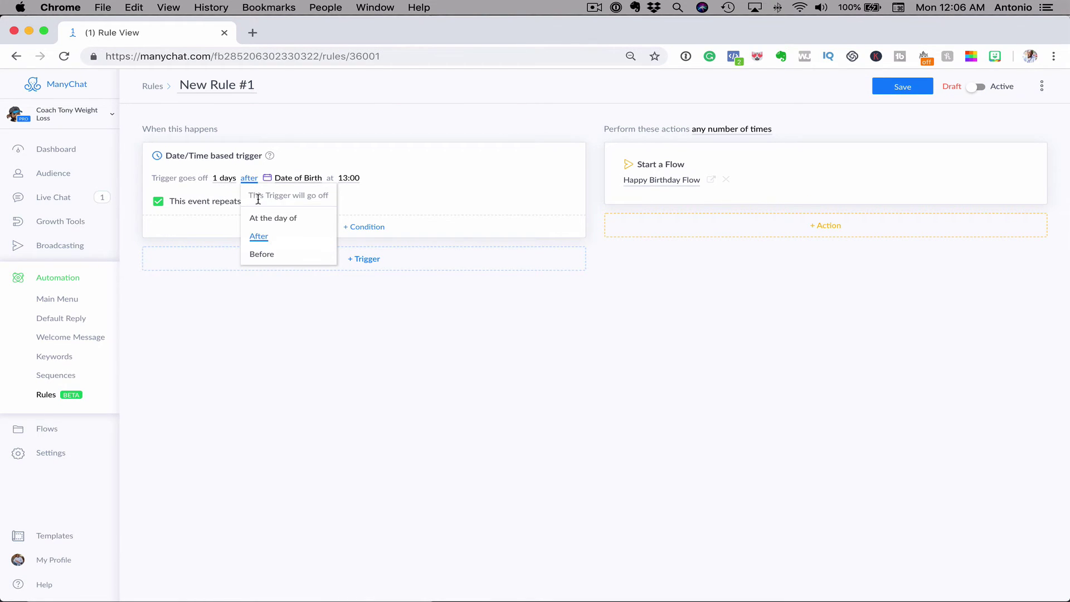
{"action": "left_click", "coordinate": [267, 254]}
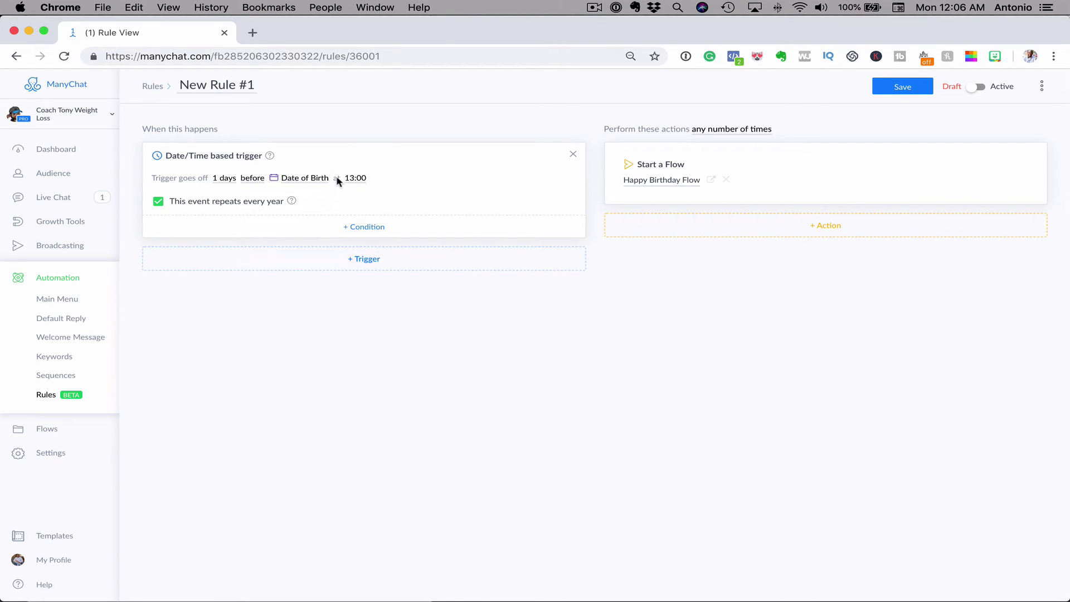
{"action": "left_click", "coordinate": [918, 88]}
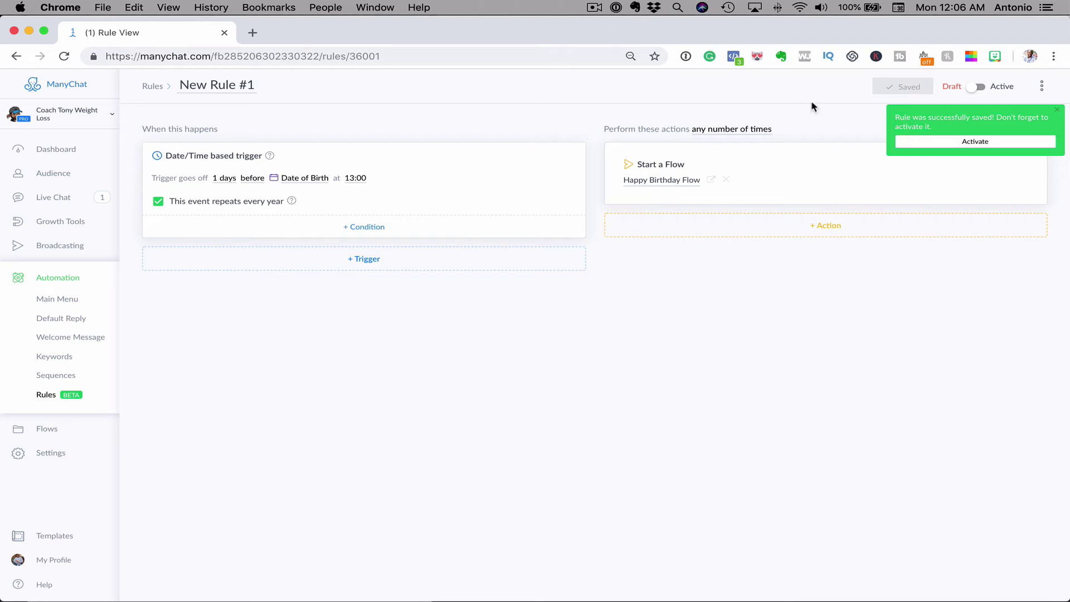
{"action": "left_click", "coordinate": [943, 143]}
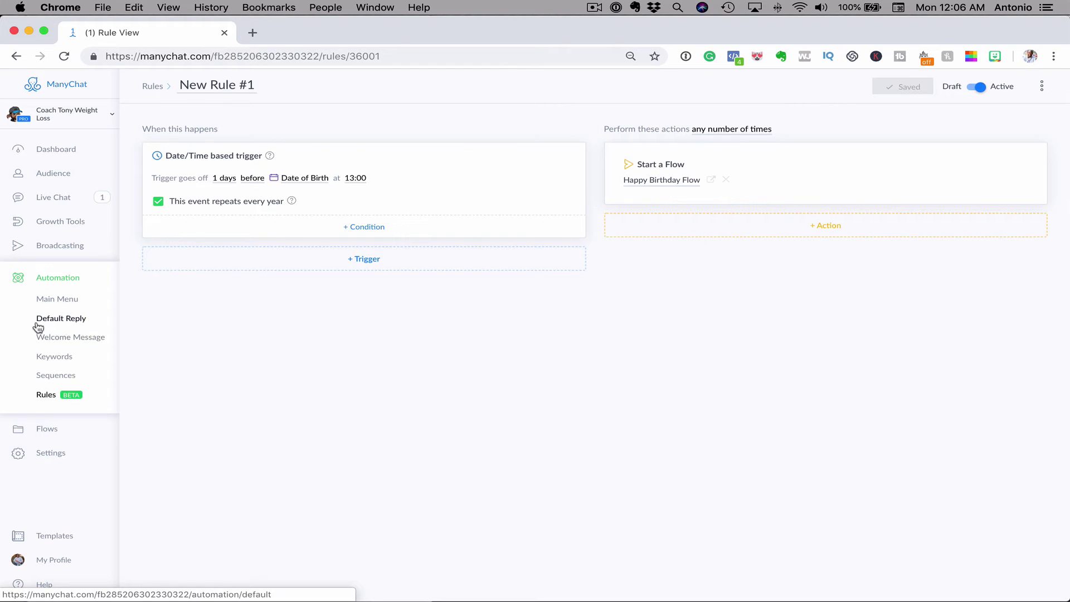
Open the profile of the second subscriber in the Audience list and expand all of its custom fields
{"action": "left_click", "coordinate": [63, 174]}
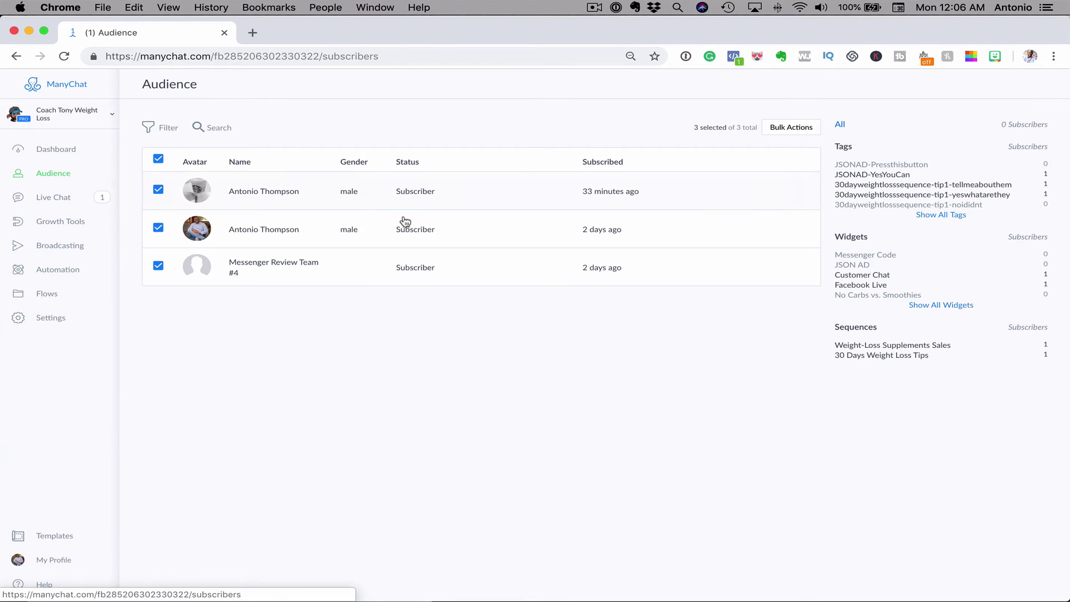
{"action": "left_click", "coordinate": [254, 223]}
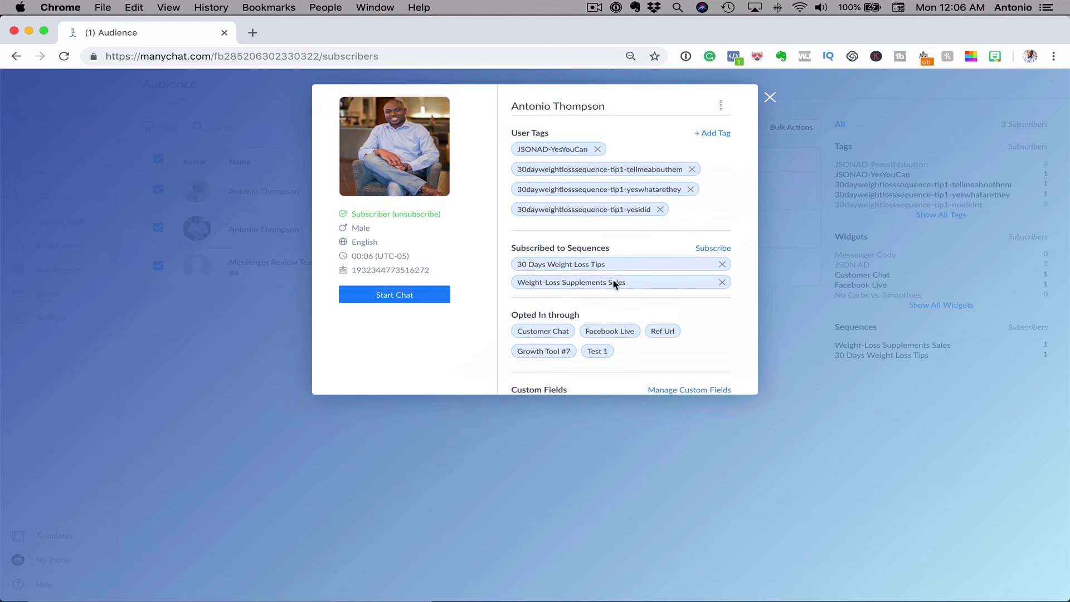
{"action": "scroll", "coordinate": [613, 290], "scroll_direction": "down", "scroll_amount": 3}
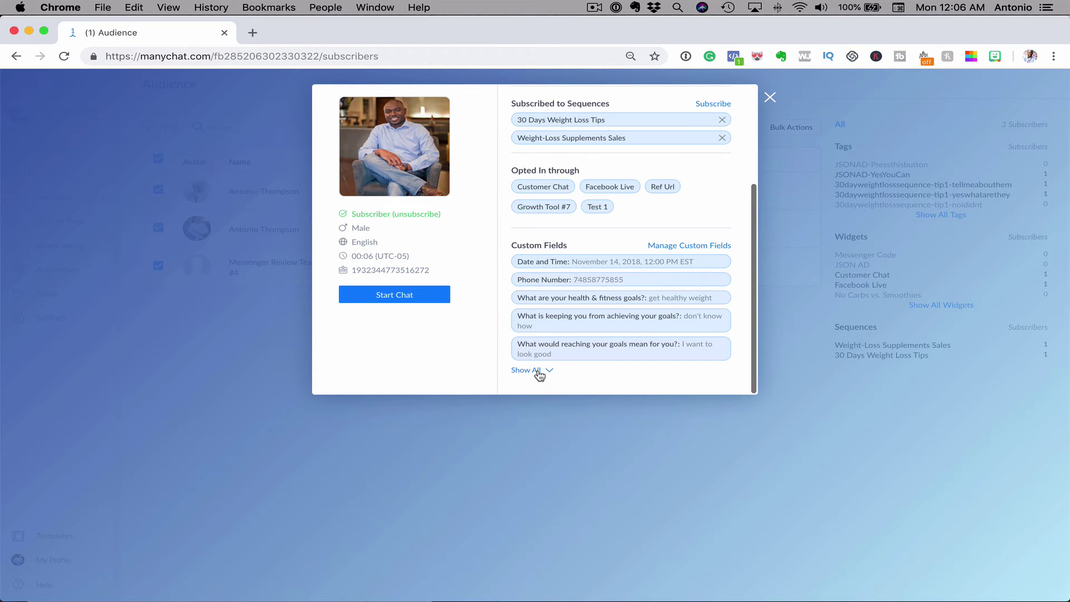
{"action": "left_click", "coordinate": [540, 372]}
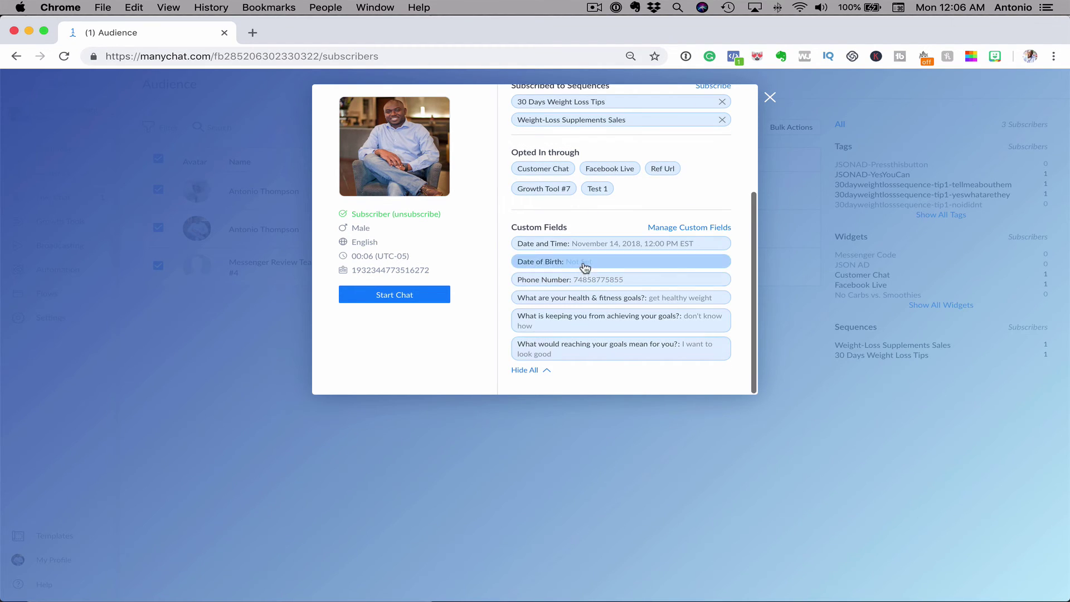
Fill in the subscriber's Date of Birth custom field with the current day's date and apply it
{"action": "left_click", "coordinate": [585, 262]}
{"action": "left_click", "coordinate": [558, 310]}
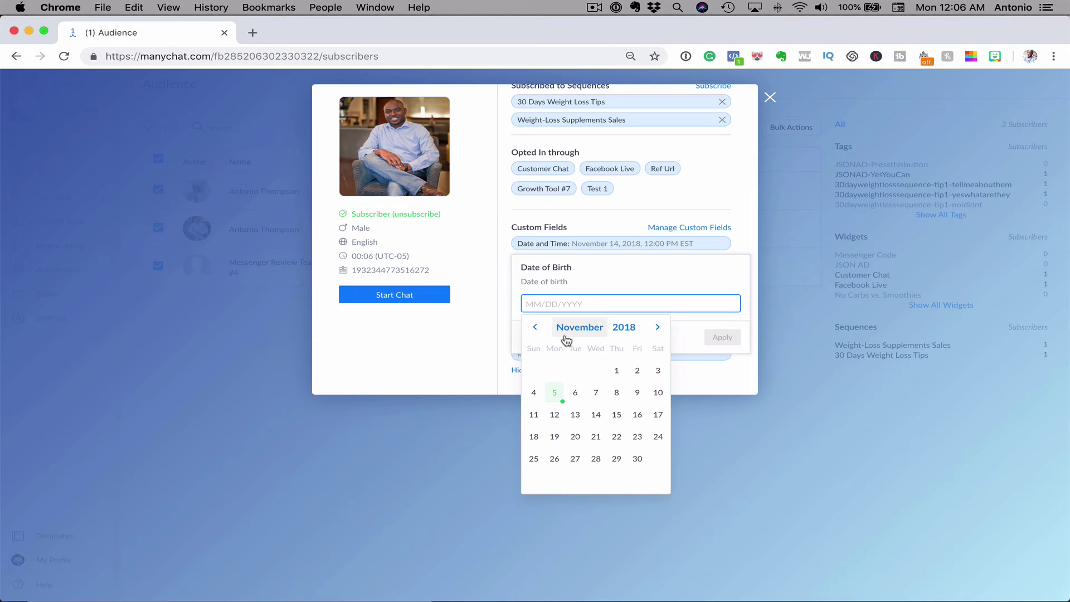
{"action": "left_click", "coordinate": [555, 393]}
{"action": "left_click", "coordinate": [719, 339]}
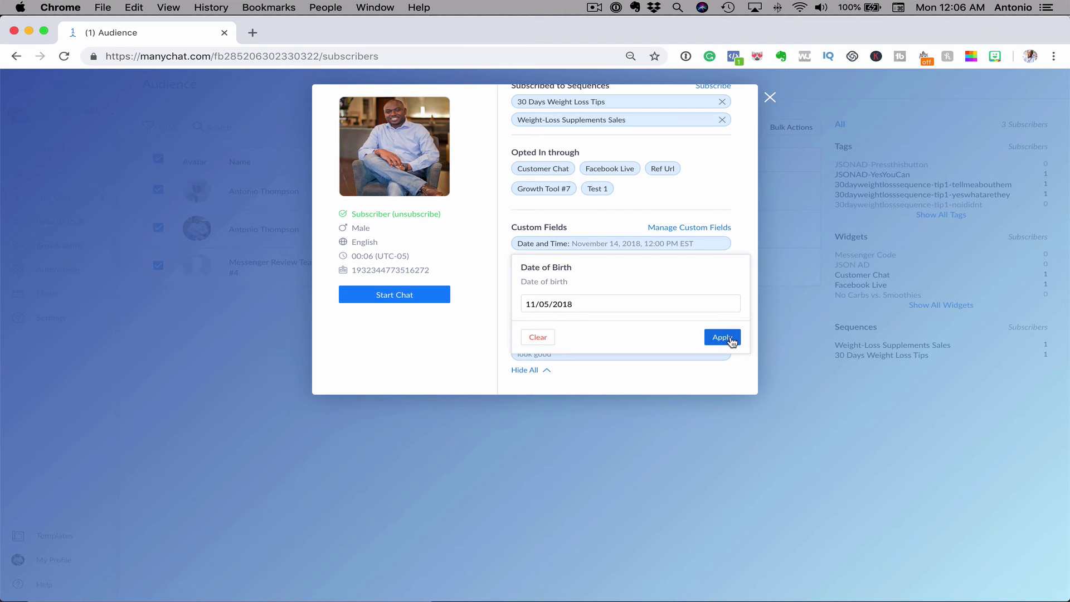
Apply the entered Date of Birth value and close the subscriber's profile
{"action": "left_click", "coordinate": [722, 337]}
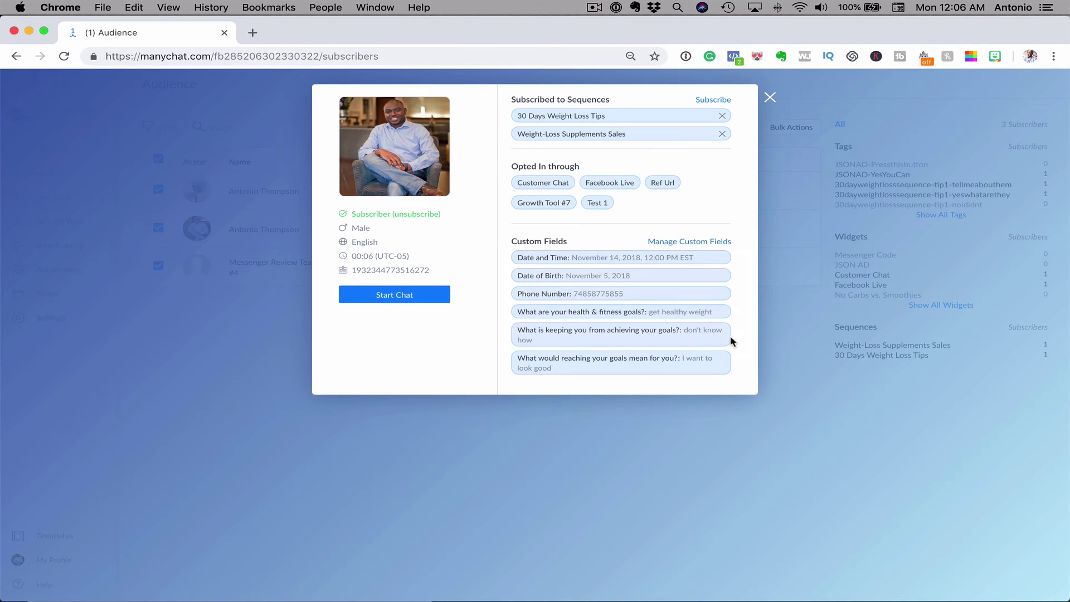
{"action": "left_click", "coordinate": [770, 99]}
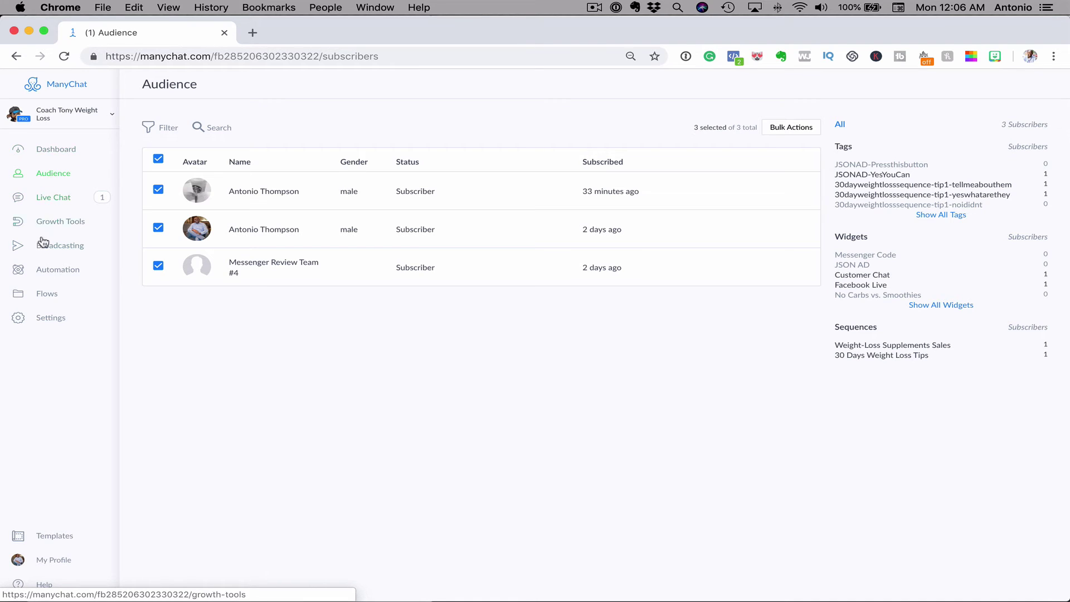
Open New Rule #1 in the automation rules, set its Date of Birth trigger to fire at 12:00 and save the rule
{"action": "left_click", "coordinate": [47, 276]}
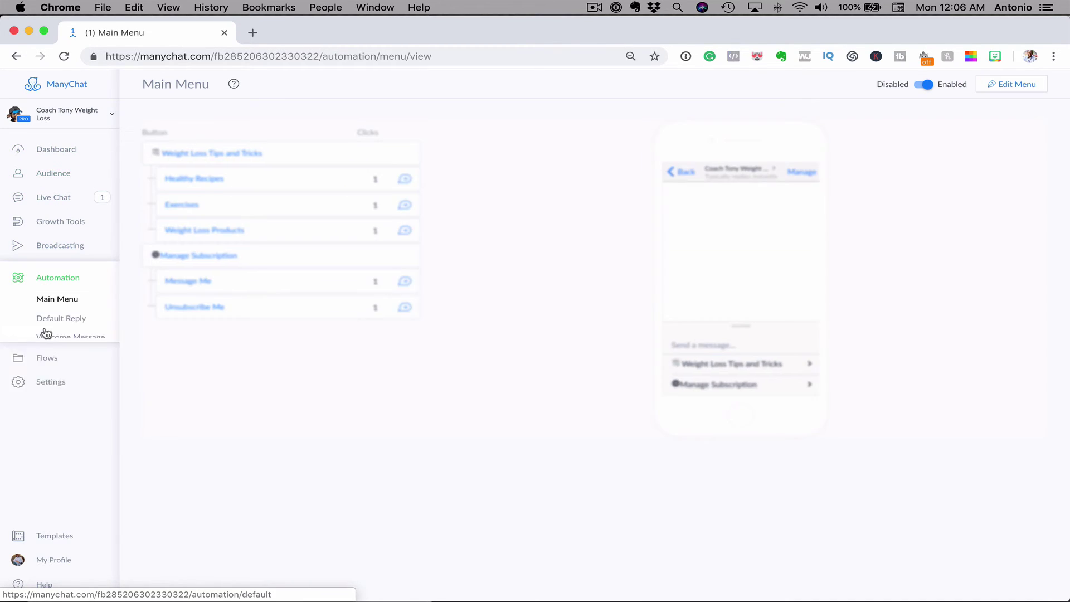
{"action": "left_click", "coordinate": [53, 395]}
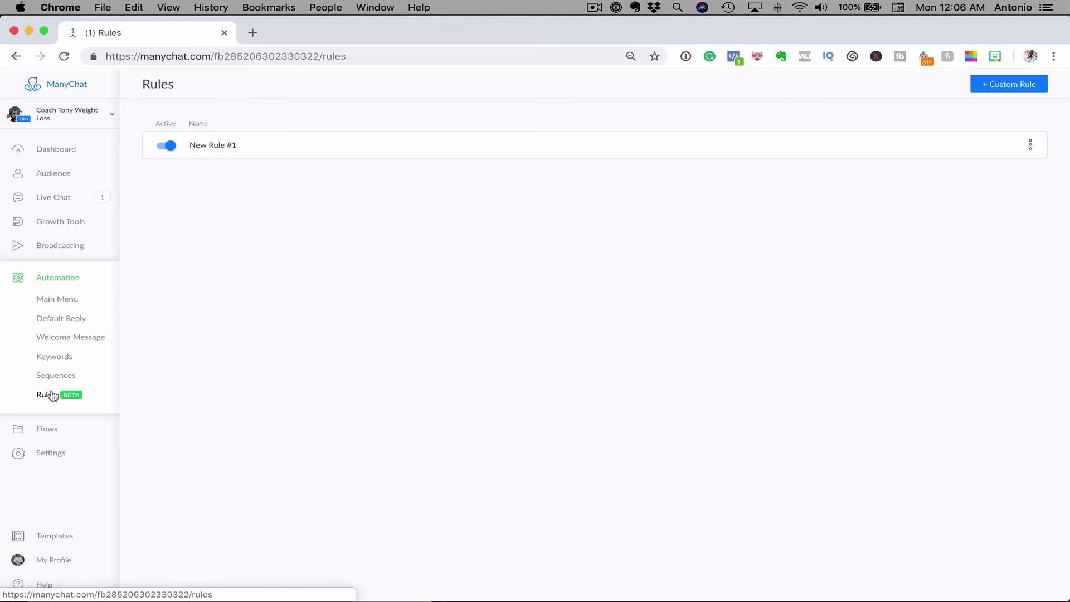
{"action": "left_click", "coordinate": [223, 150]}
{"action": "left_click", "coordinate": [352, 180]}
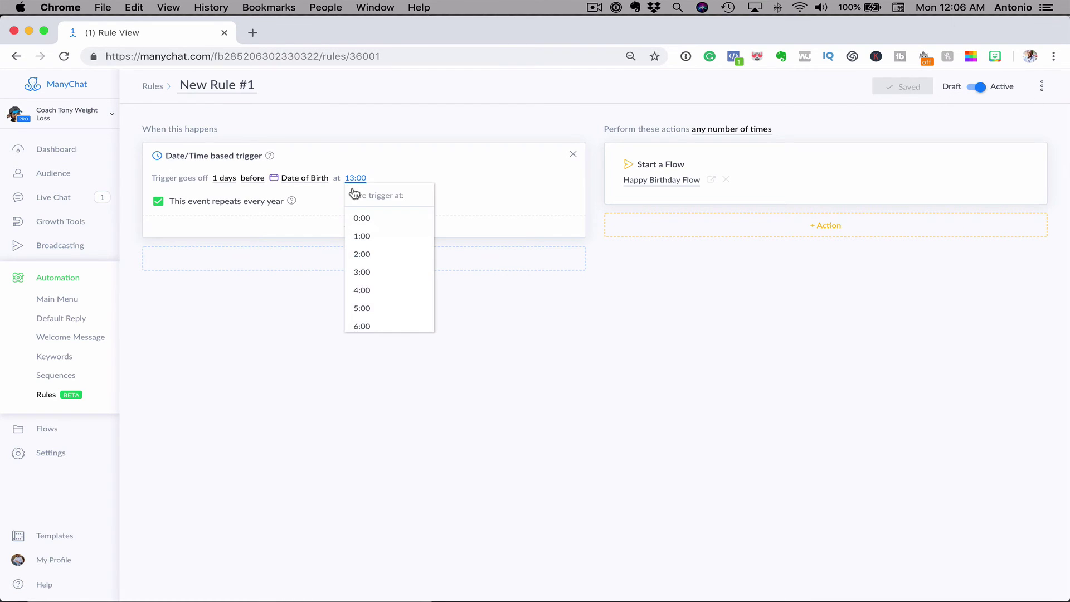
{"action": "scroll", "coordinate": [366, 240], "scroll_direction": "down", "scroll_amount": 5}
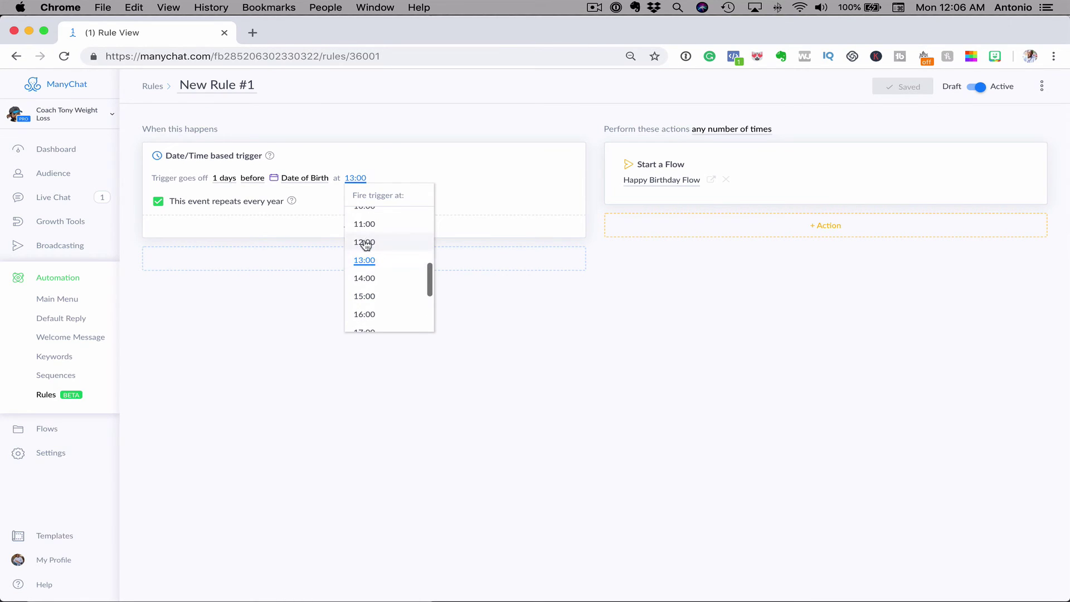
{"action": "left_click", "coordinate": [366, 239]}
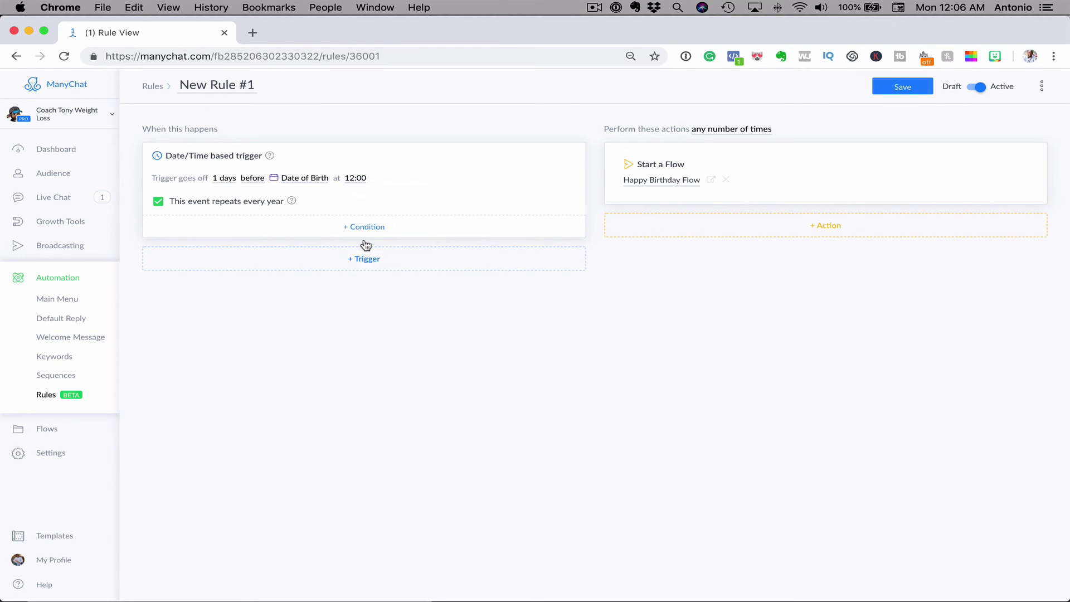
{"action": "left_click", "coordinate": [899, 88]}
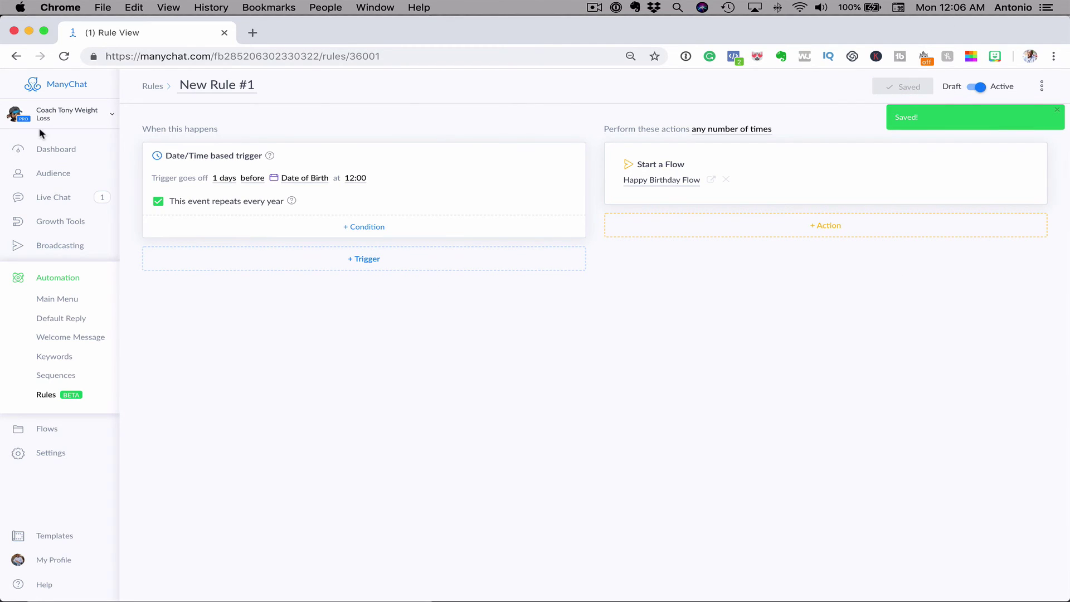
Switch to Messenger on the phone and check the Coach Tony Weight Loss conversation for the birthday message
{"action": "left_click", "coordinate": [44, 149]}
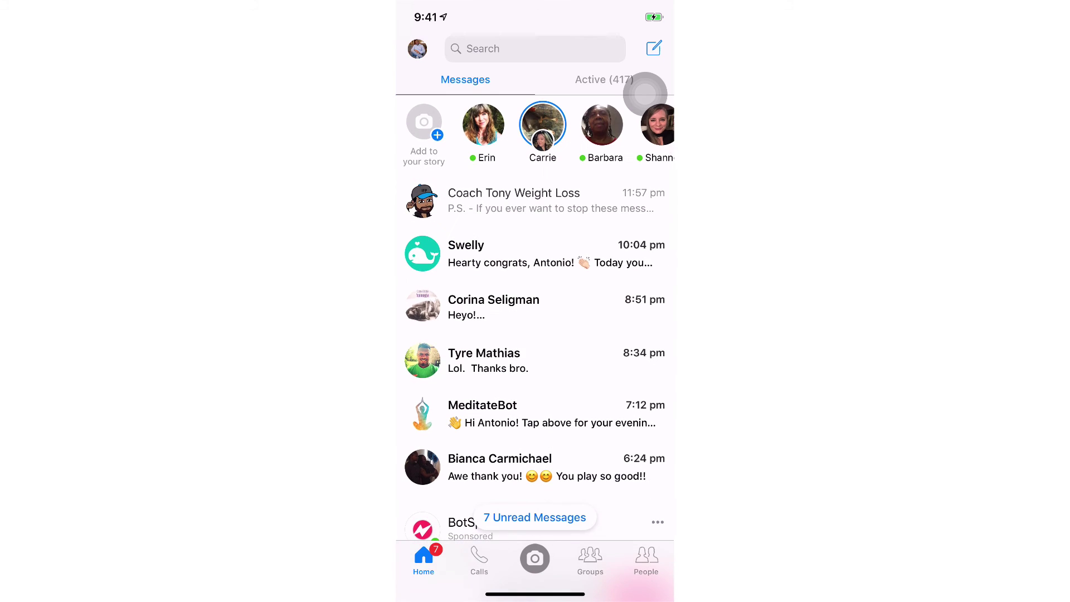
{"action": "left_click", "coordinate": [536, 201]}
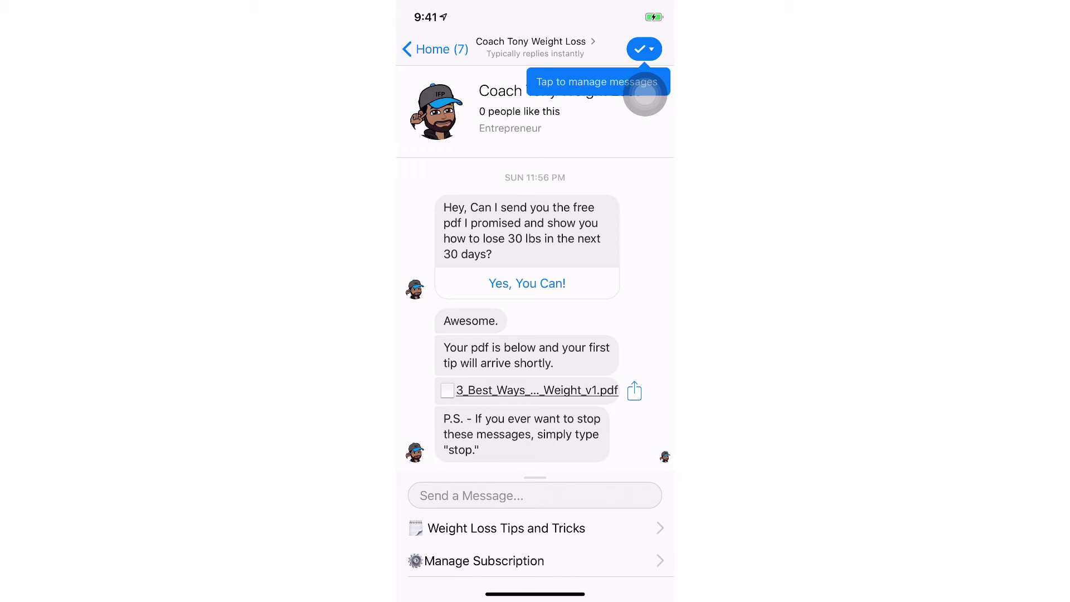
{"action": "left_click", "coordinate": [436, 49]}
{"action": "left_click", "coordinate": [535, 200]}
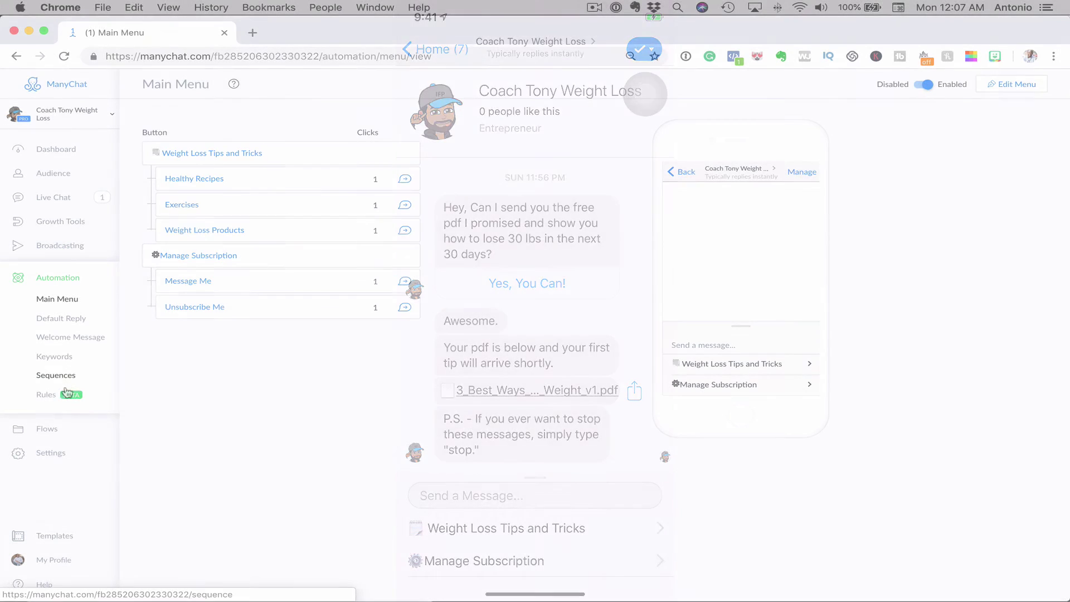
Return to ManyChat's automation rules, open New Rule #1 and rename it Happy Birthday Message
{"action": "left_click", "coordinate": [67, 395]}
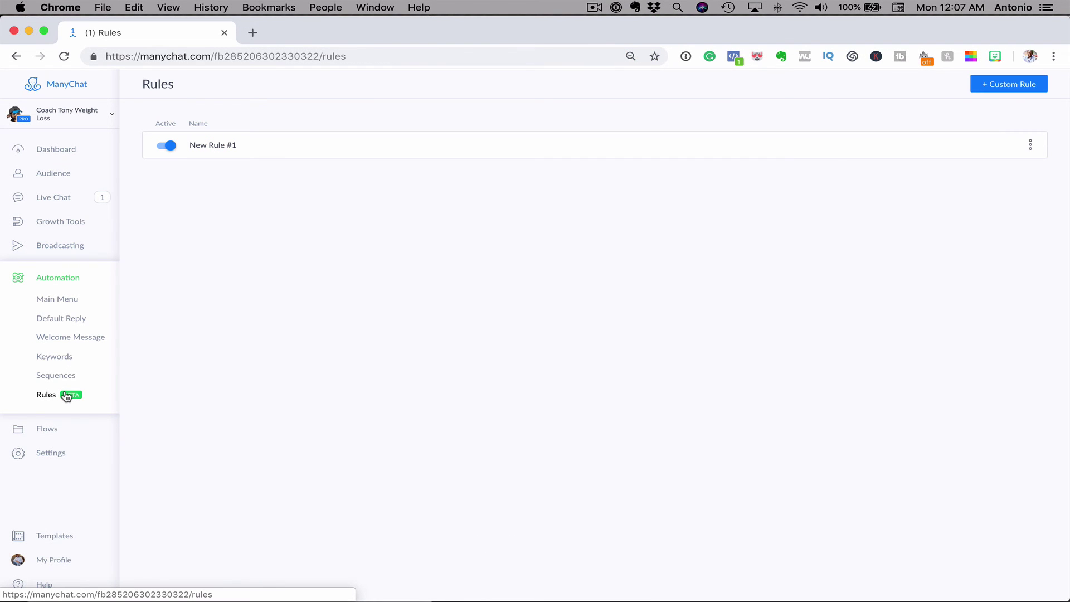
{"action": "left_click", "coordinate": [223, 149]}
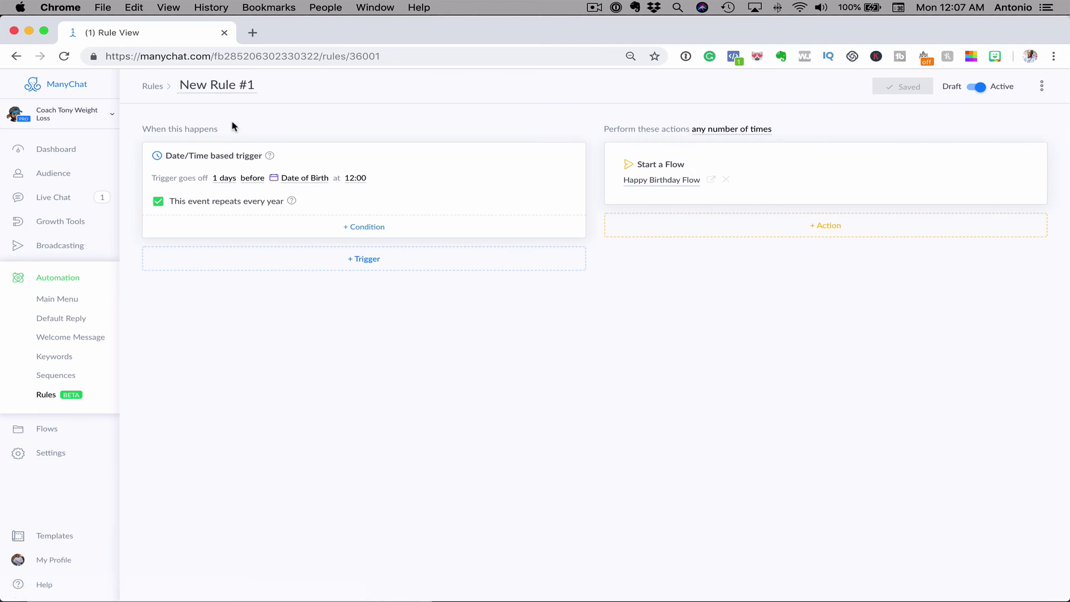
{"action": "left_click", "coordinate": [236, 88]}
{"action": "type", "text": "Happ"}
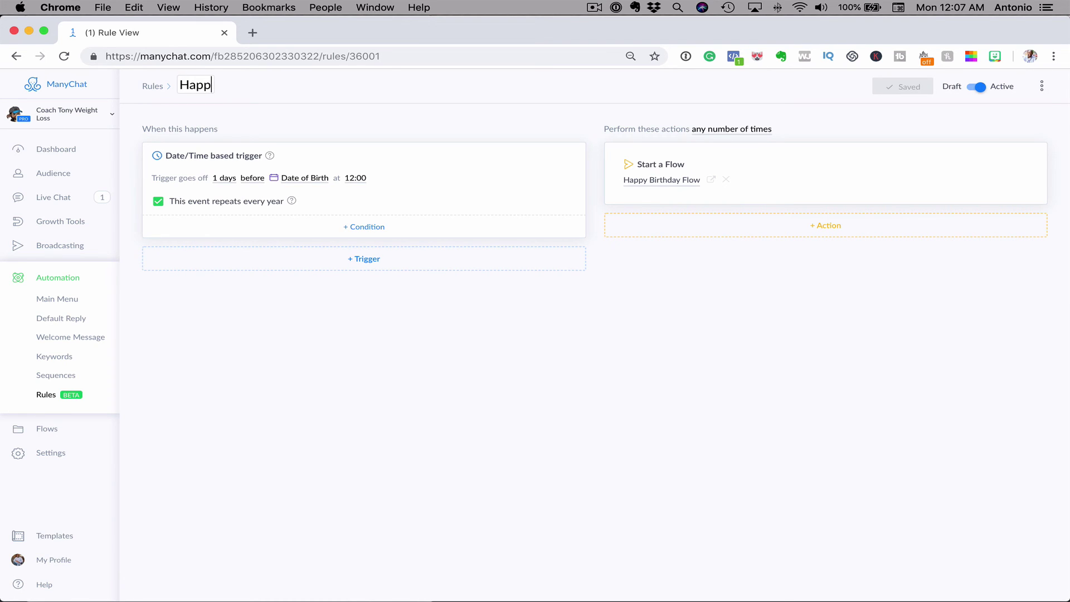
{"action": "type", "text": "y Birthday Message"}
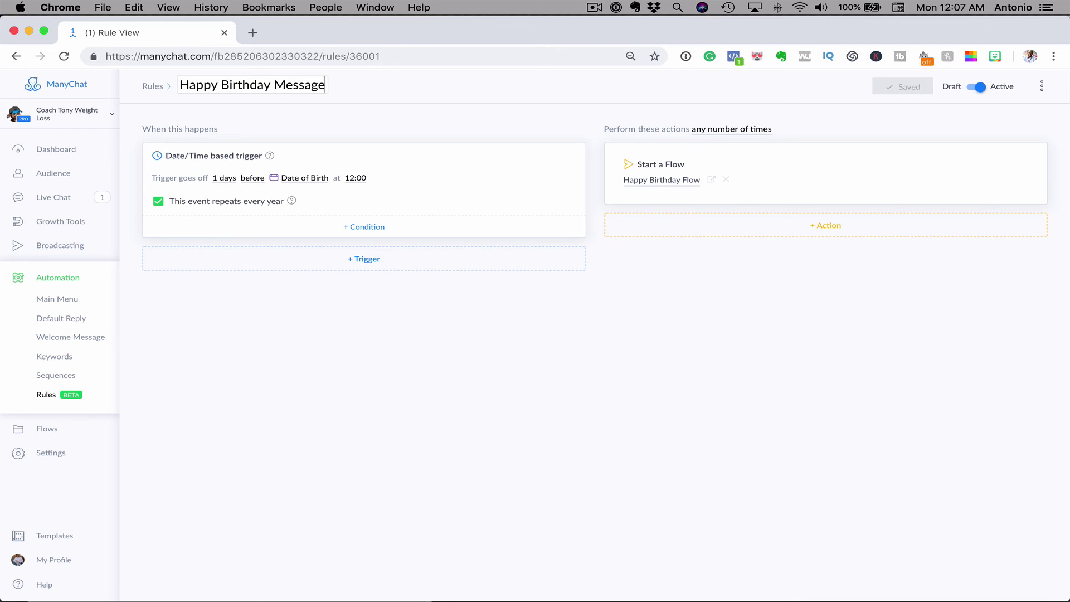
{"action": "key", "text": "Return"}
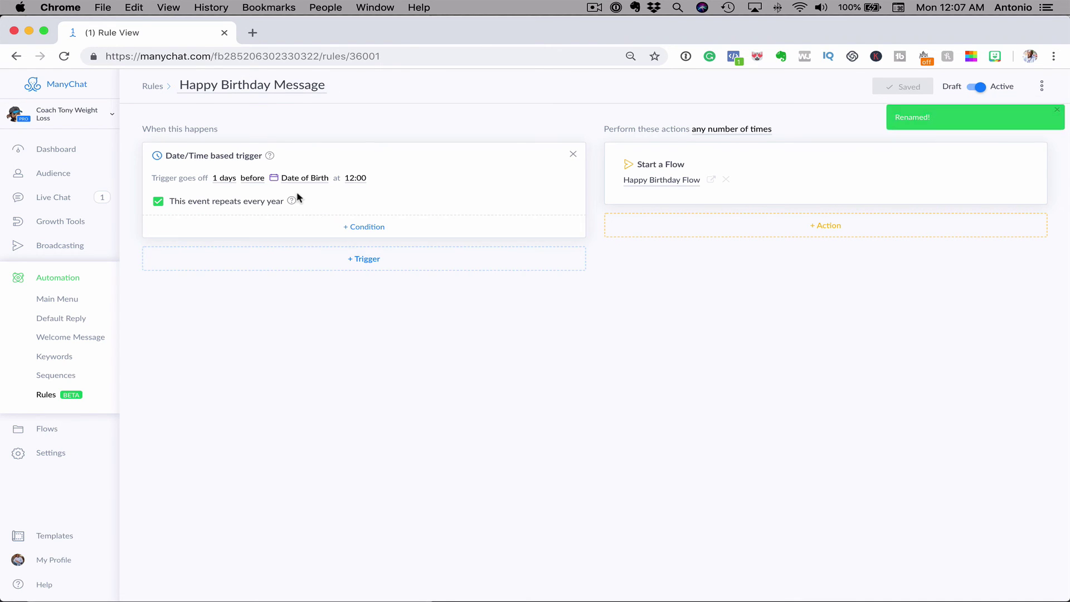
Add a second trigger to the rule for when a tag is applied, using a new tag named Happy Birthday
{"action": "left_click", "coordinate": [373, 234]}
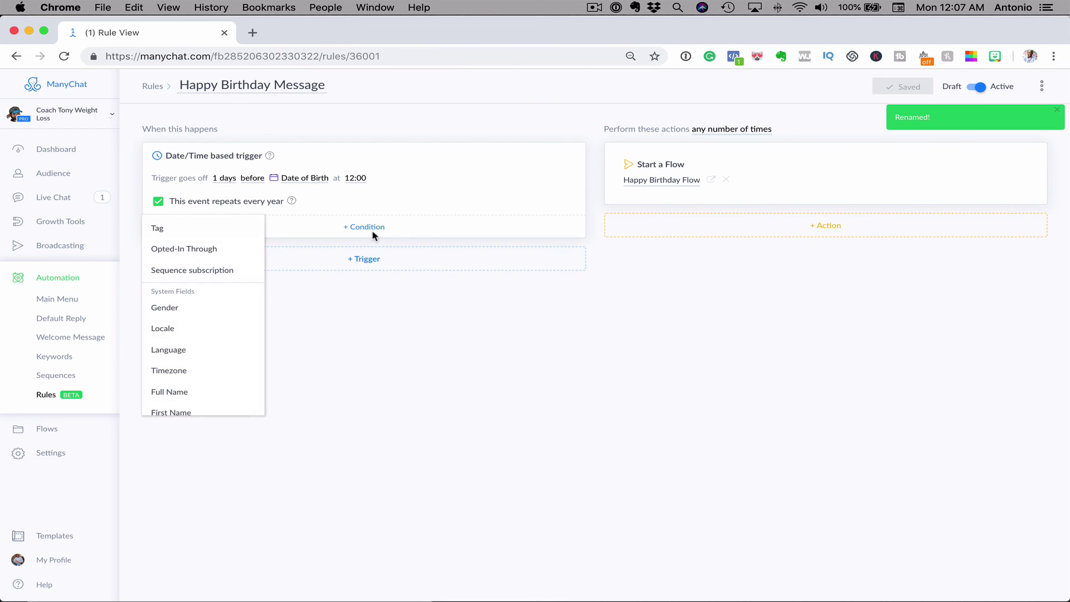
{"action": "left_click", "coordinate": [382, 290]}
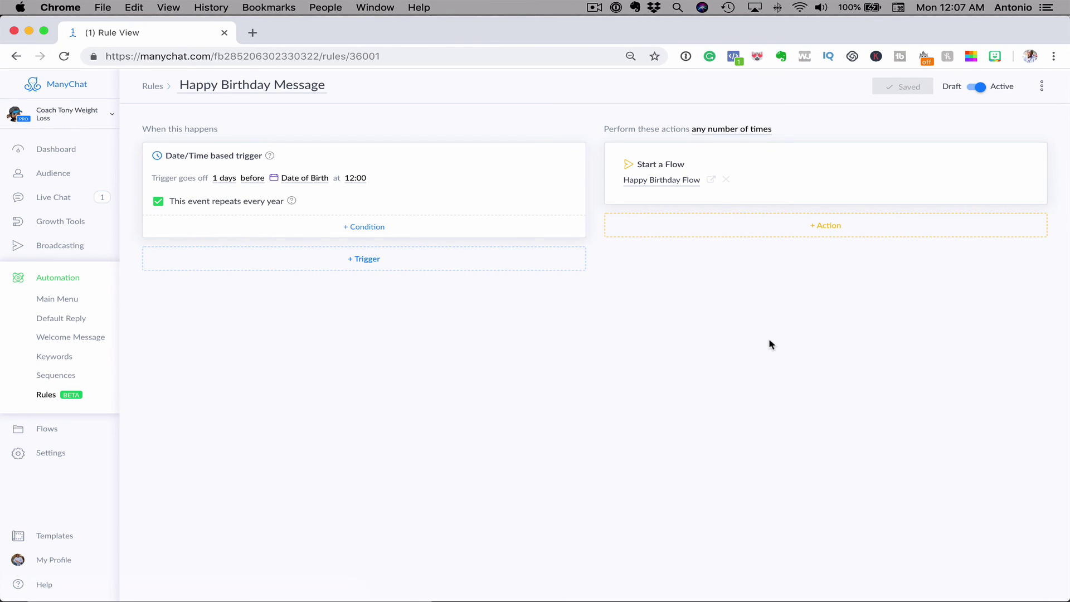
{"action": "left_click", "coordinate": [346, 260]}
{"action": "left_click", "coordinate": [306, 302]}
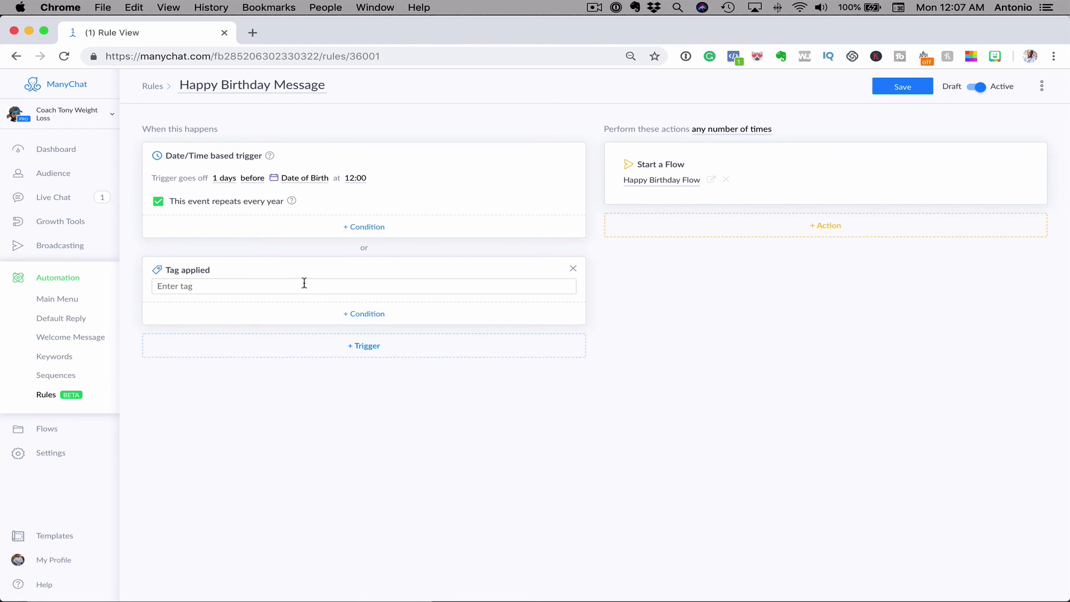
{"action": "left_click", "coordinate": [304, 283]}
{"action": "type", "text": "Happ"}
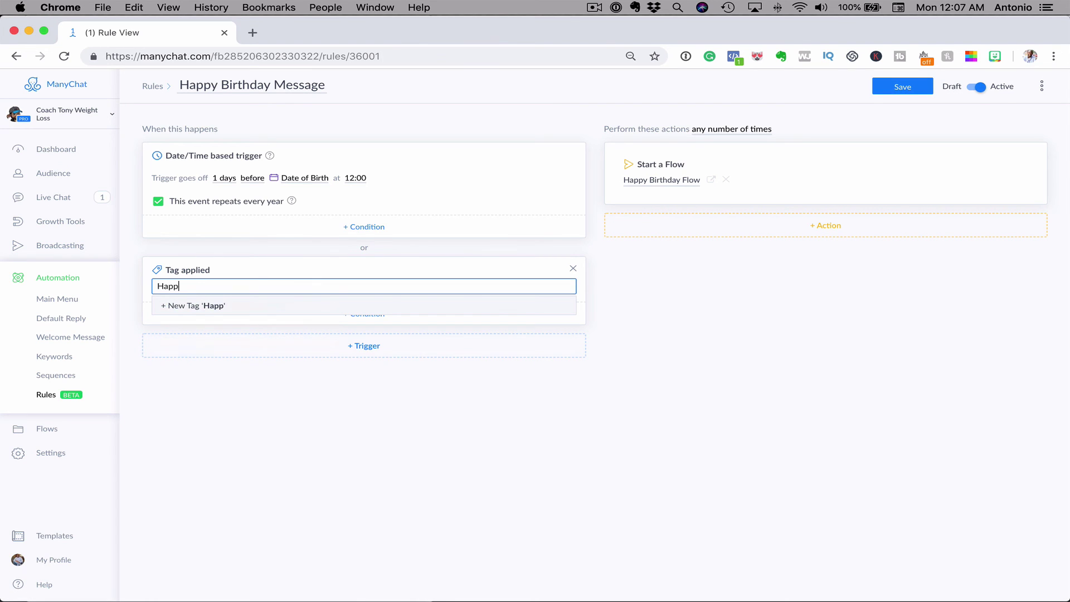
{"action": "type", "text": "y Birthday"}
{"action": "key", "text": "Return"}
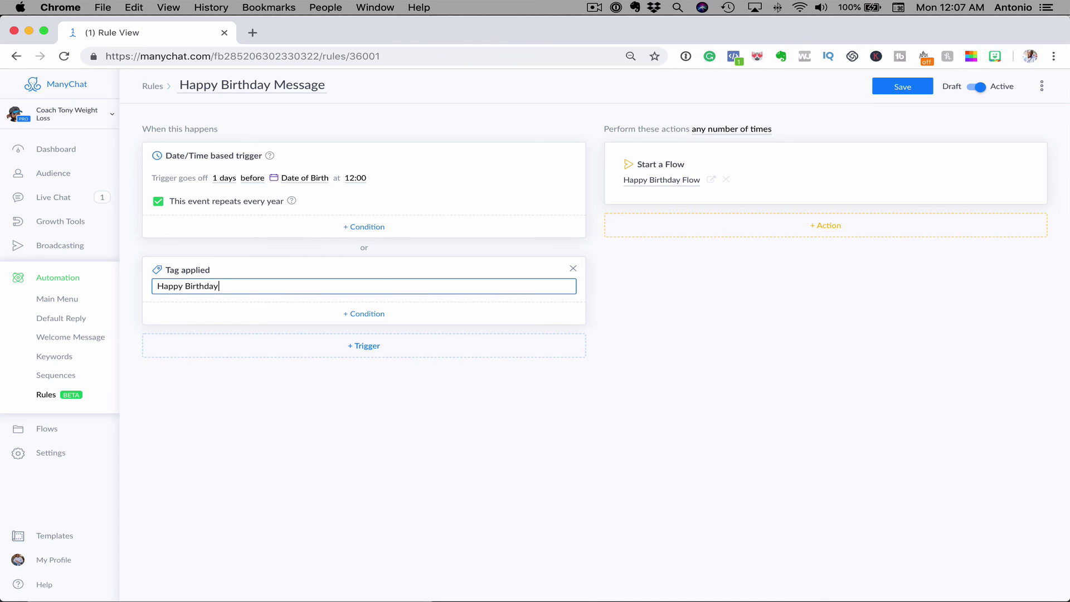
Add a second Start a Flow action that uses Happy Birthday Flow, and save the rule
{"action": "left_click", "coordinate": [811, 229]}
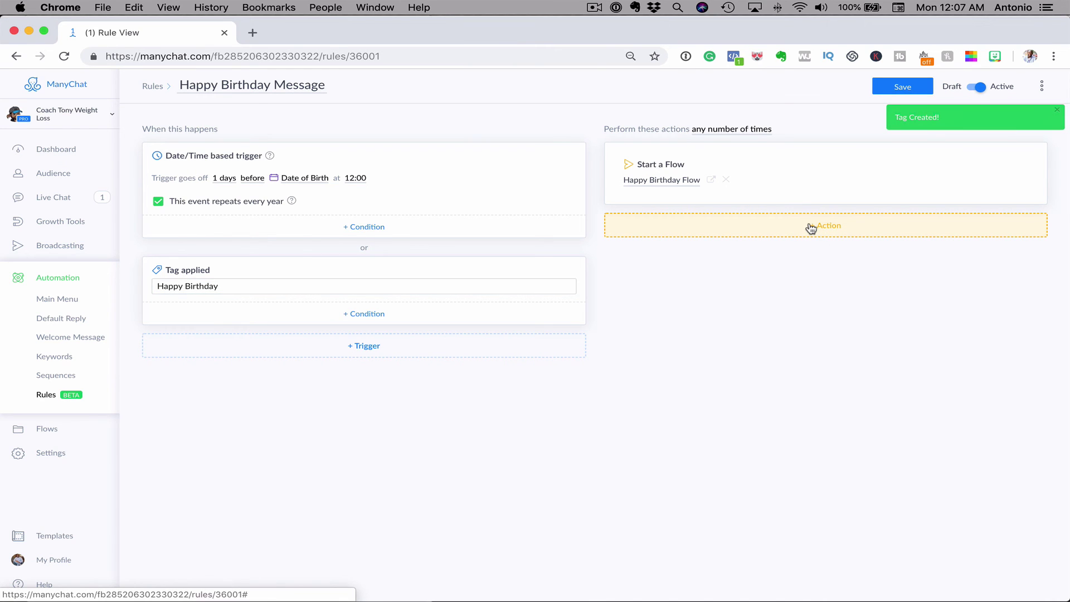
{"action": "scroll", "coordinate": [802, 286], "scroll_direction": "down", "scroll_amount": 4}
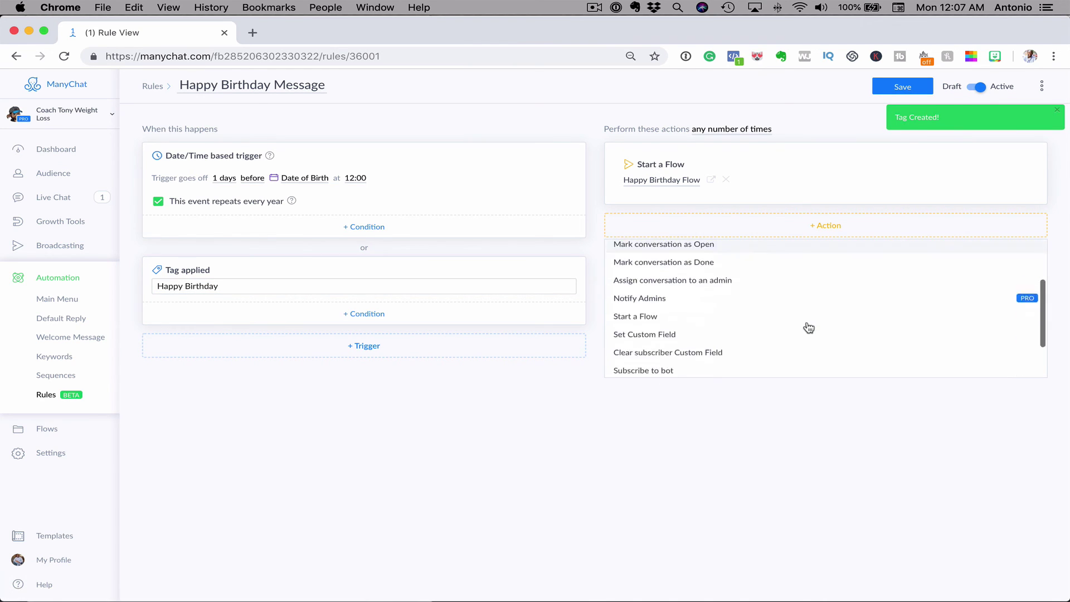
{"action": "left_click", "coordinate": [802, 301]}
{"action": "left_click", "coordinate": [691, 226]}
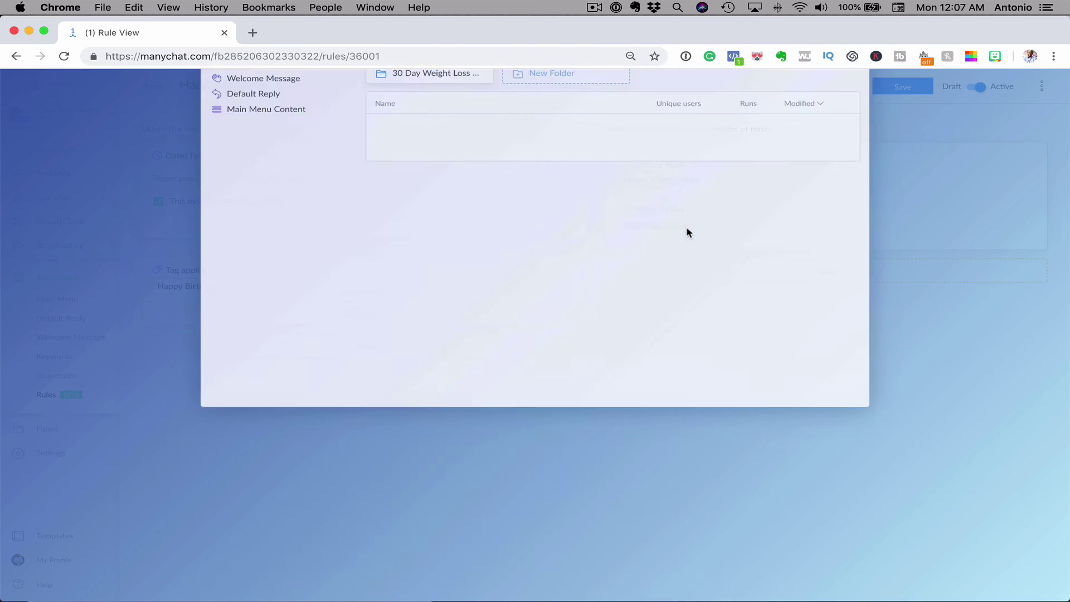
{"action": "left_click", "coordinate": [551, 287]}
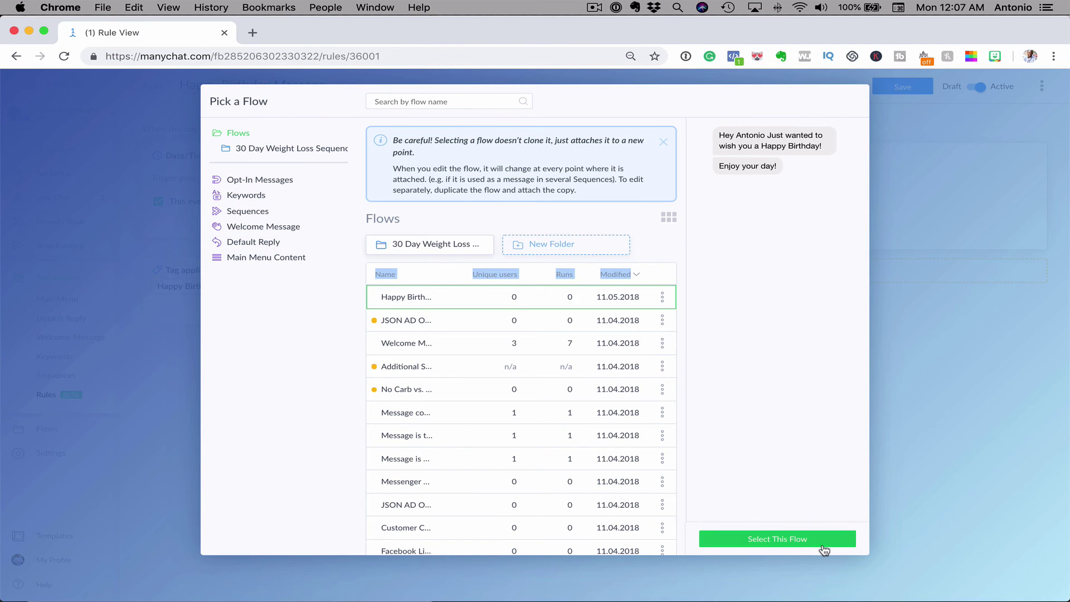
{"action": "left_click", "coordinate": [794, 541]}
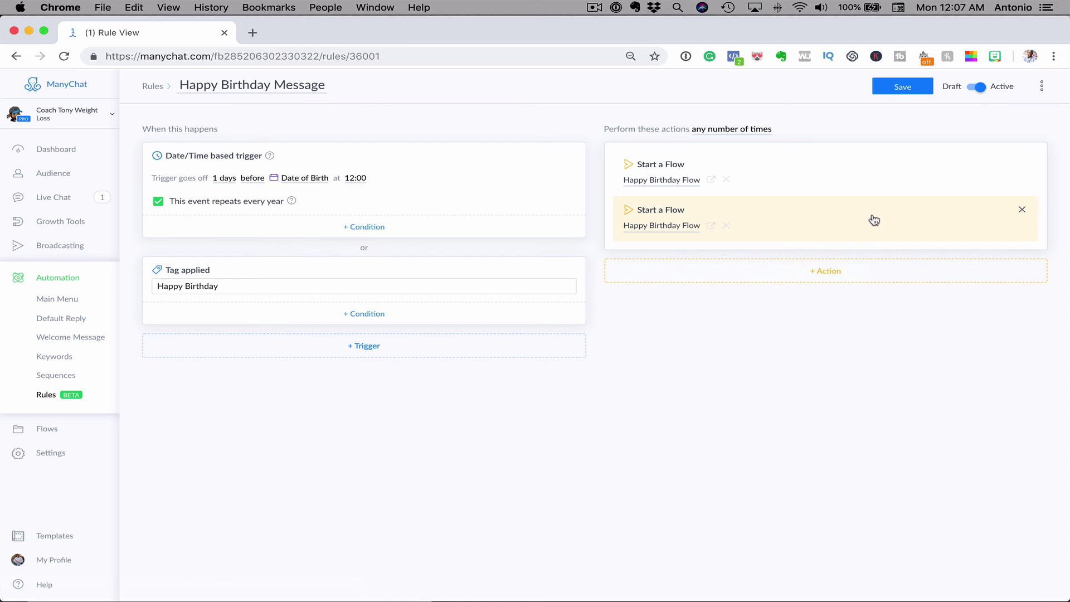
{"action": "left_click", "coordinate": [901, 85]}
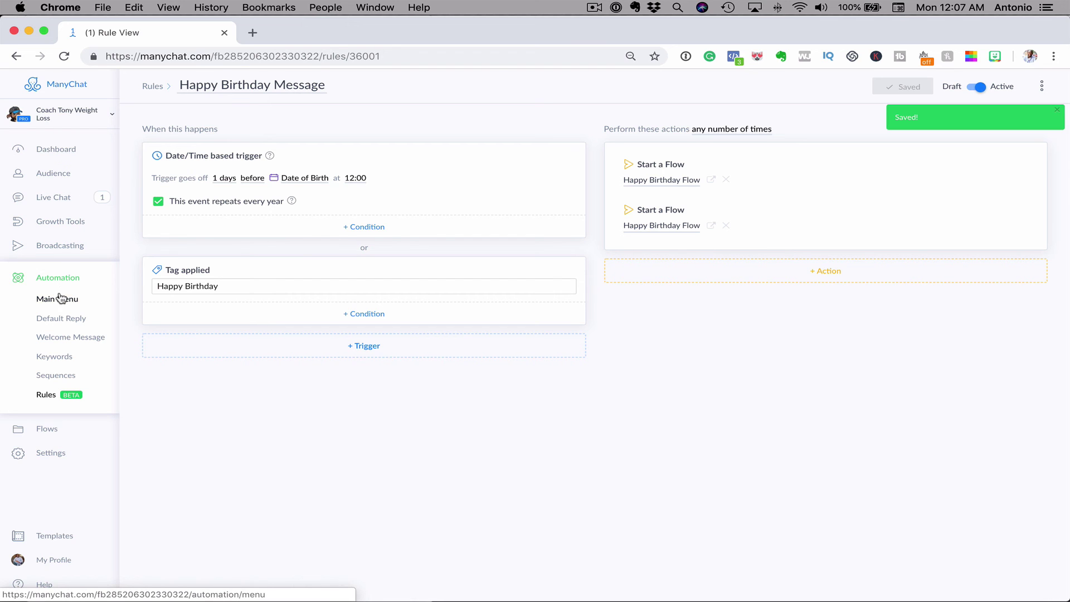
Open the second subscriber's profile in the Audience list and add the Happy Birthday tag to it
{"action": "left_click", "coordinate": [64, 177]}
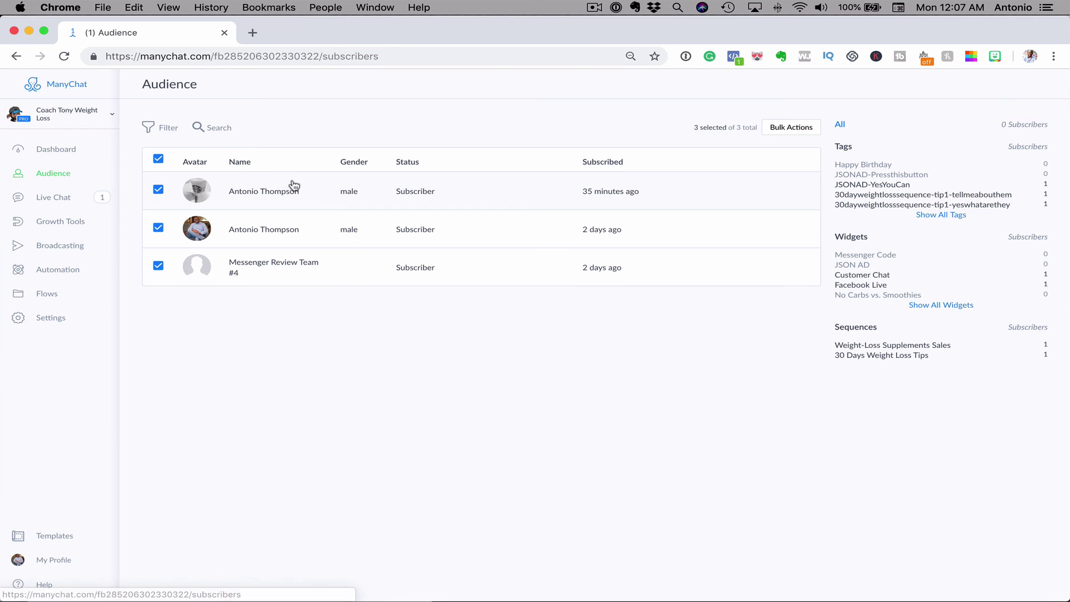
{"action": "left_click", "coordinate": [326, 226]}
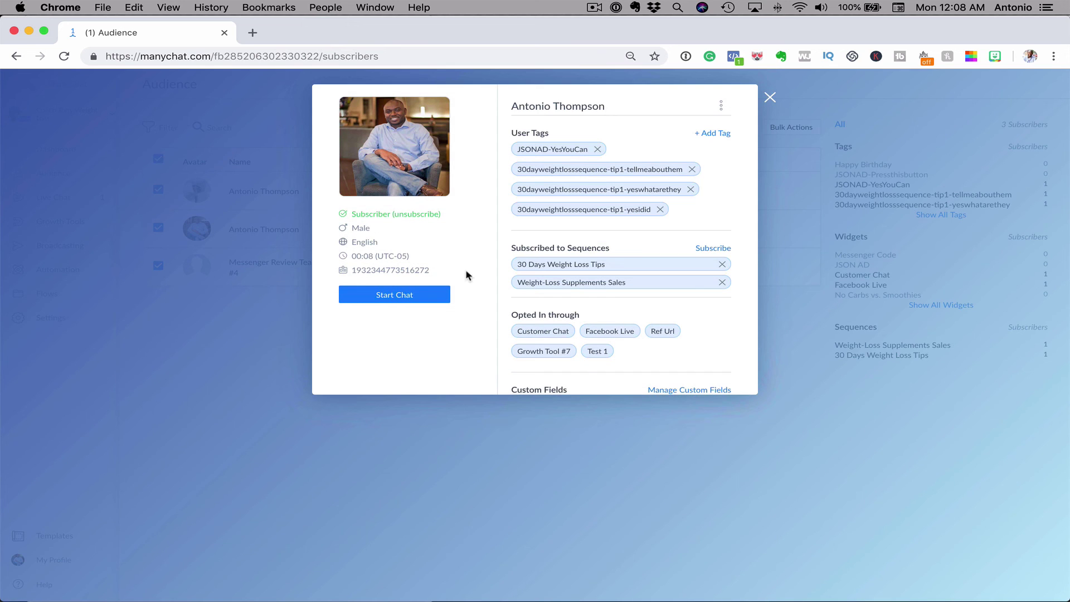
{"action": "scroll", "coordinate": [633, 315], "scroll_direction": "down", "scroll_amount": 3}
{"action": "scroll", "coordinate": [656, 323], "scroll_direction": "up", "scroll_amount": 3}
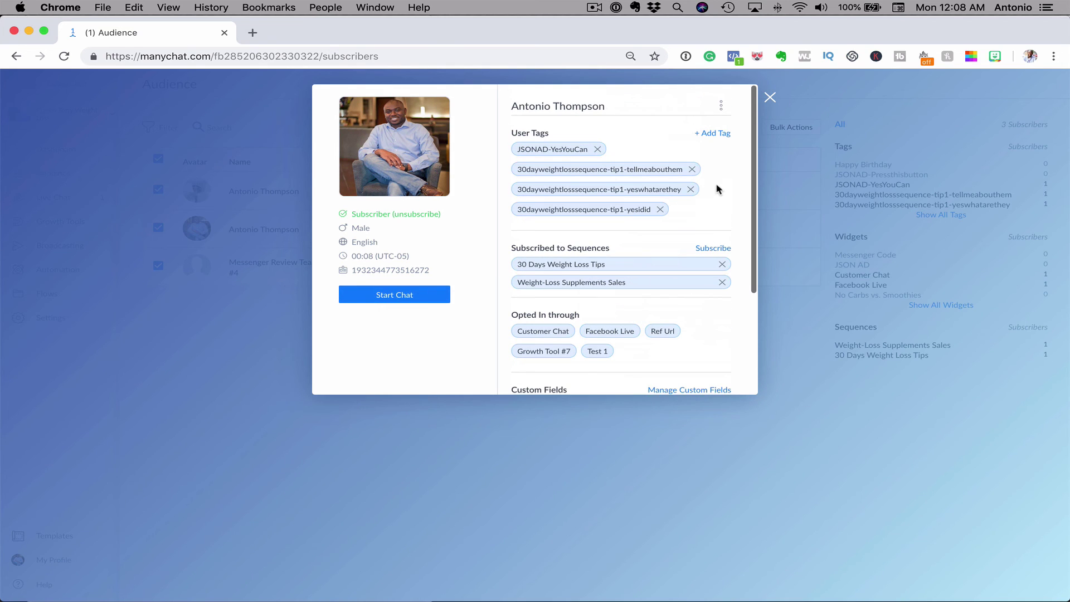
{"action": "left_click", "coordinate": [716, 133]}
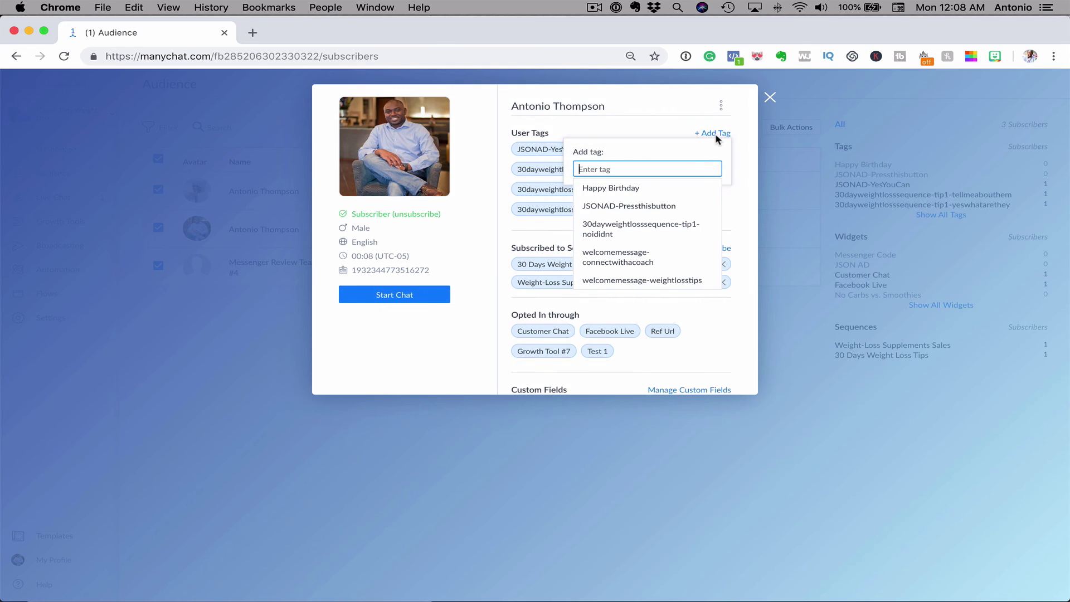
{"action": "type", "text": "Happy B"}
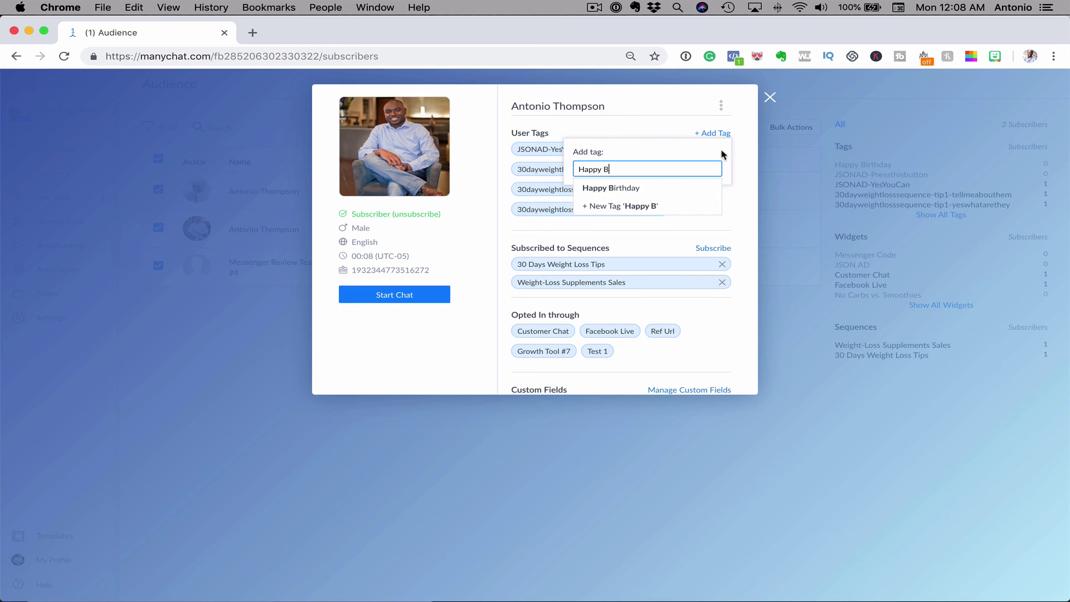
{"action": "left_click", "coordinate": [702, 192]}
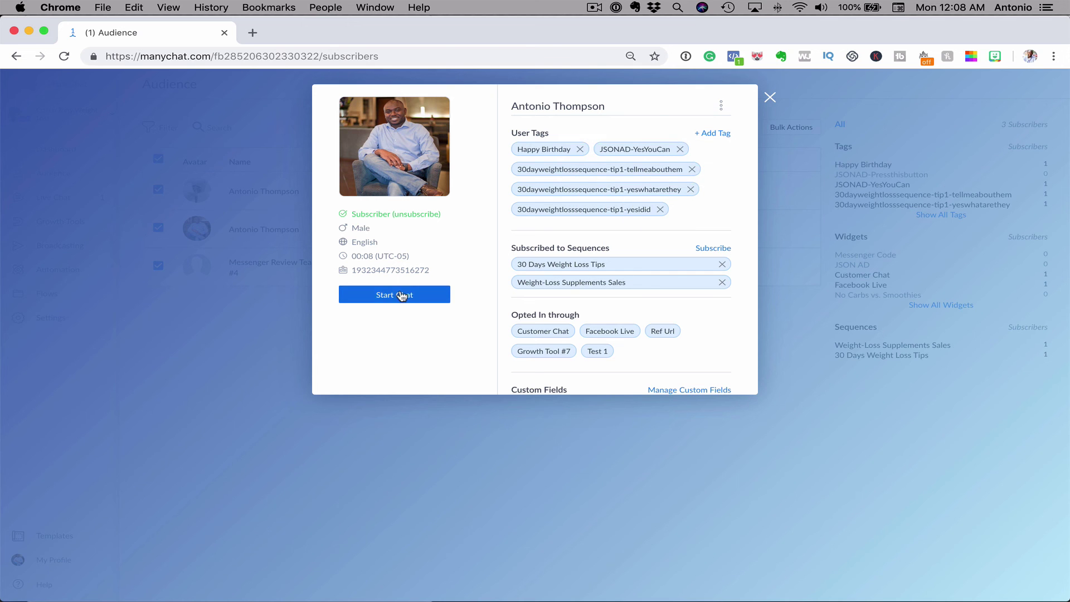